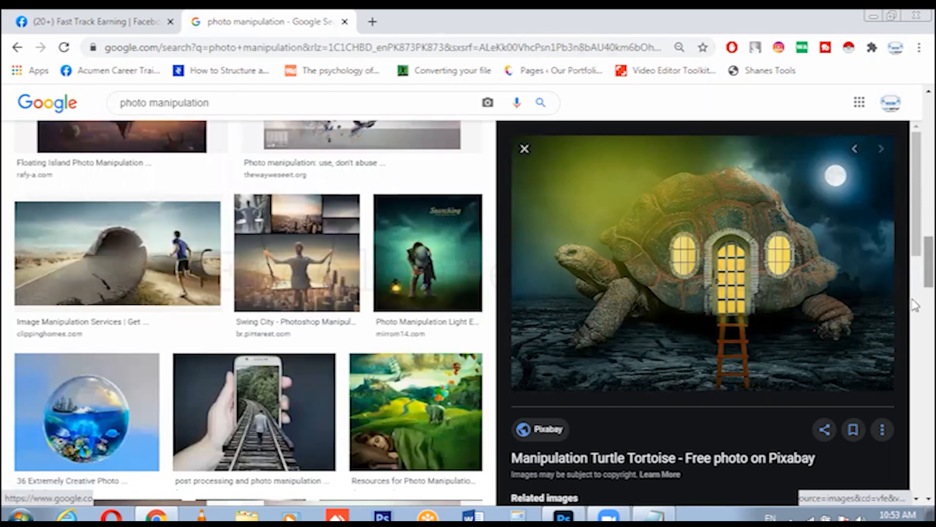
# Step: Open the image of a hand holding a phone with railway tracks and examine its related images
pyautogui.scroll(-7, 368, 240)
pyautogui.scroll(2, 256, 180)
pyautogui.click(255, 180)
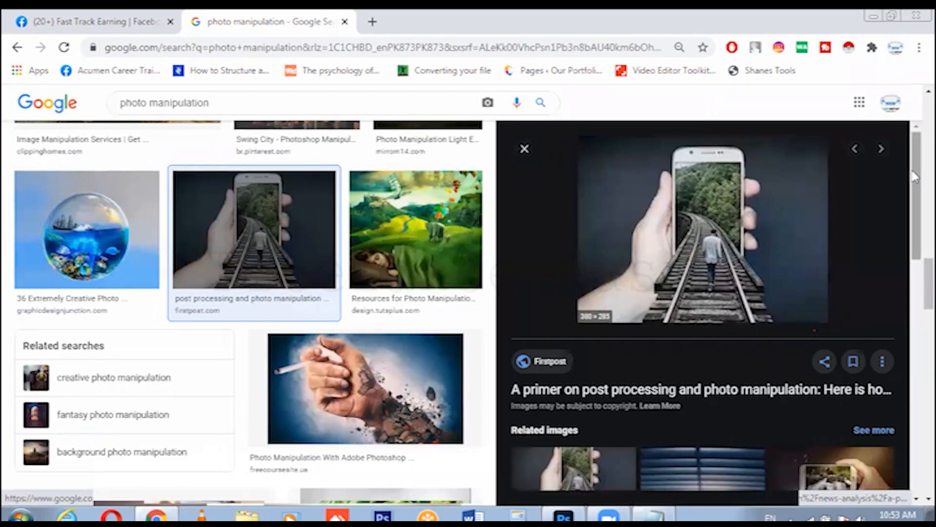
pyautogui.scroll(-1, 915, 229)
pyautogui.scroll(-3, 915, 229)
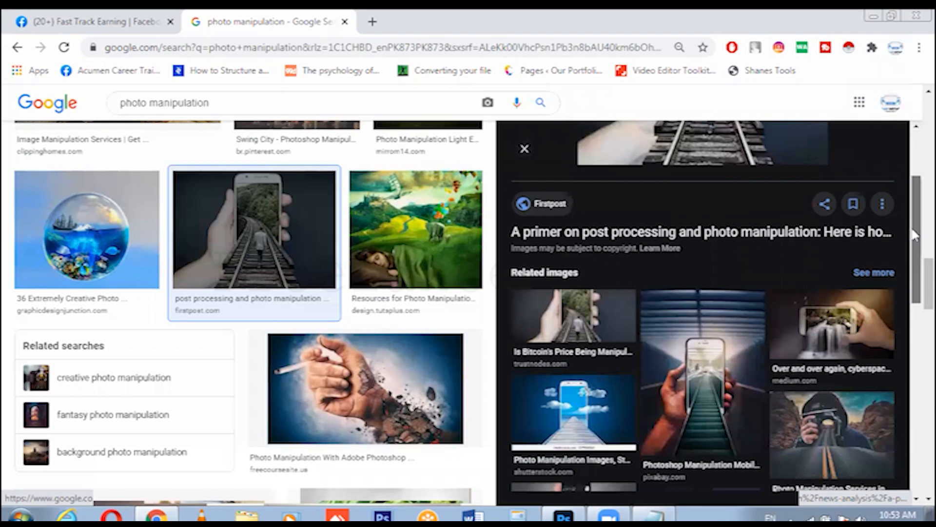
pyautogui.scroll(-1, 915, 239)
pyautogui.scroll(-5, 908, 288)
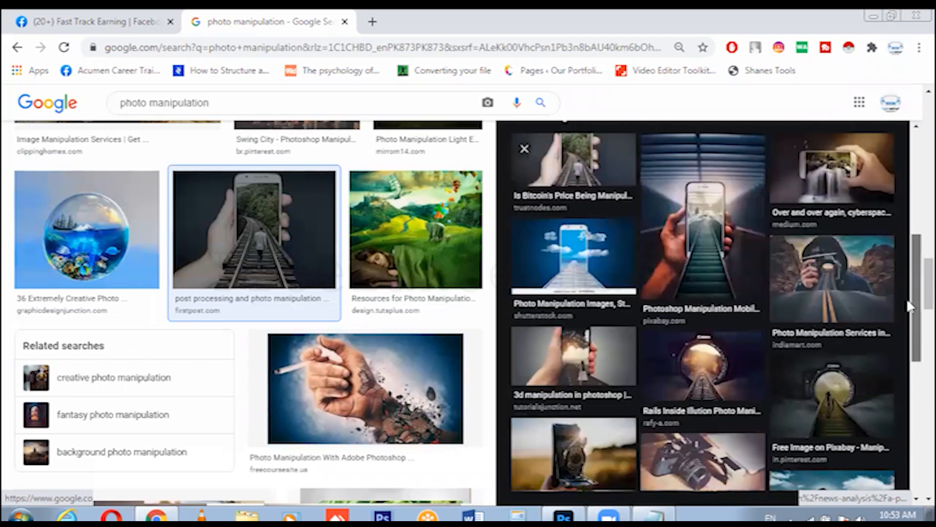
pyautogui.scroll(-2, 908, 314)
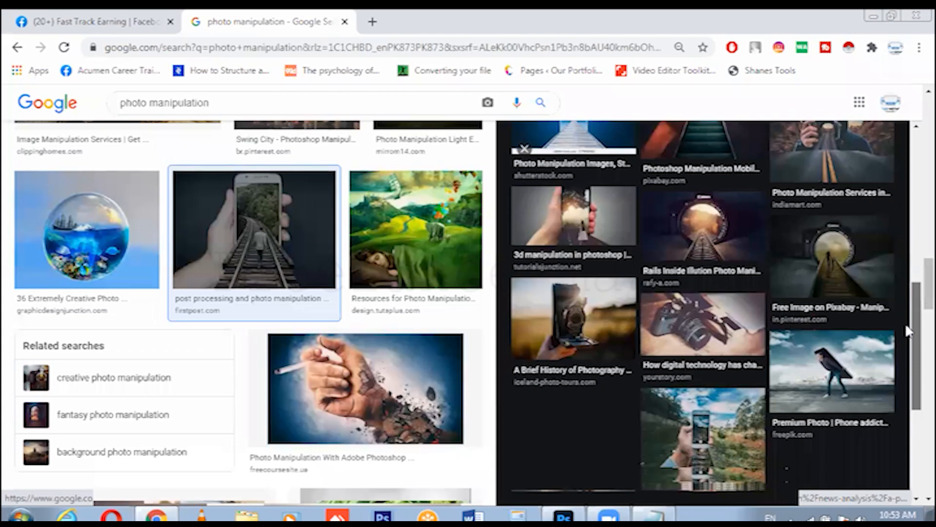
pyautogui.scroll(-1, 905, 326)
pyautogui.scroll(-3, 905, 332)
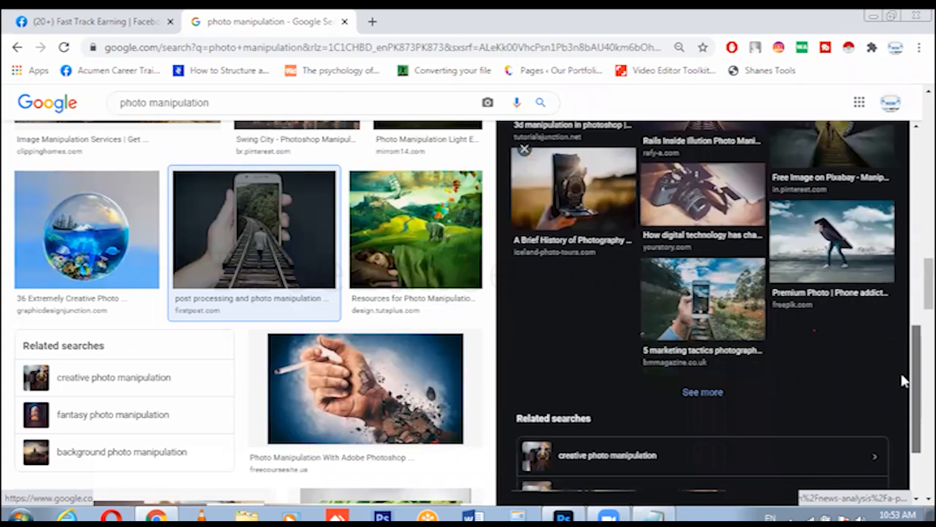
pyautogui.scroll(-5, 915, 303)
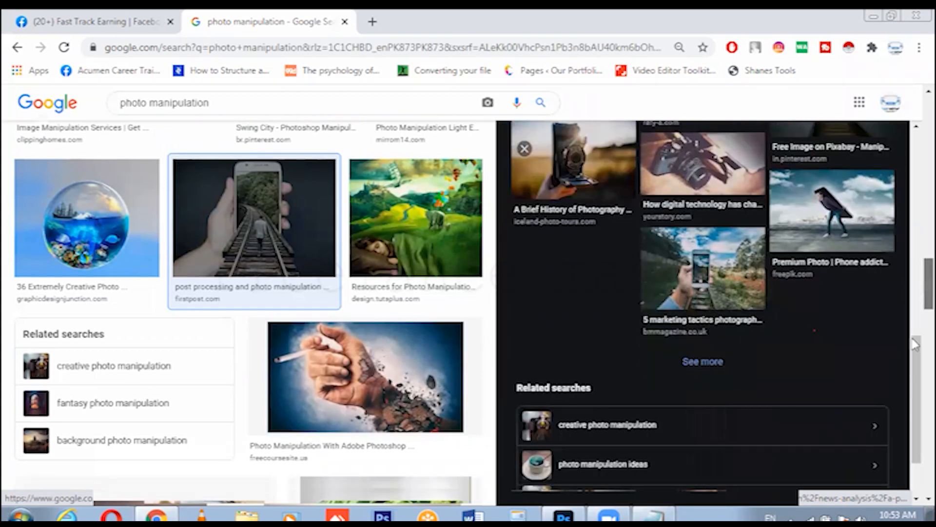
# Step: Look through more photo manipulation image results for composite ideas, and return to the start of the results
pyautogui.scroll(-5, 915, 363)
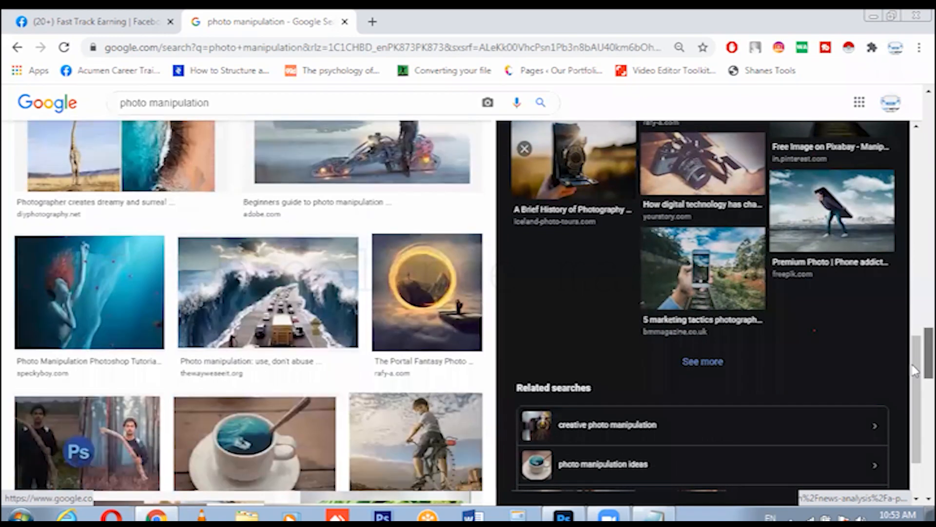
pyautogui.scroll(-3, 915, 385)
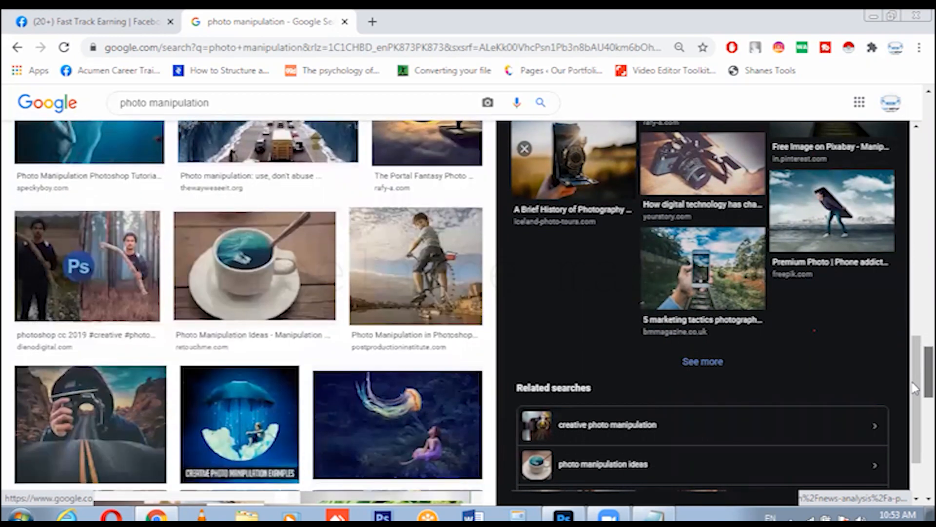
pyautogui.scroll(-4, 915, 405)
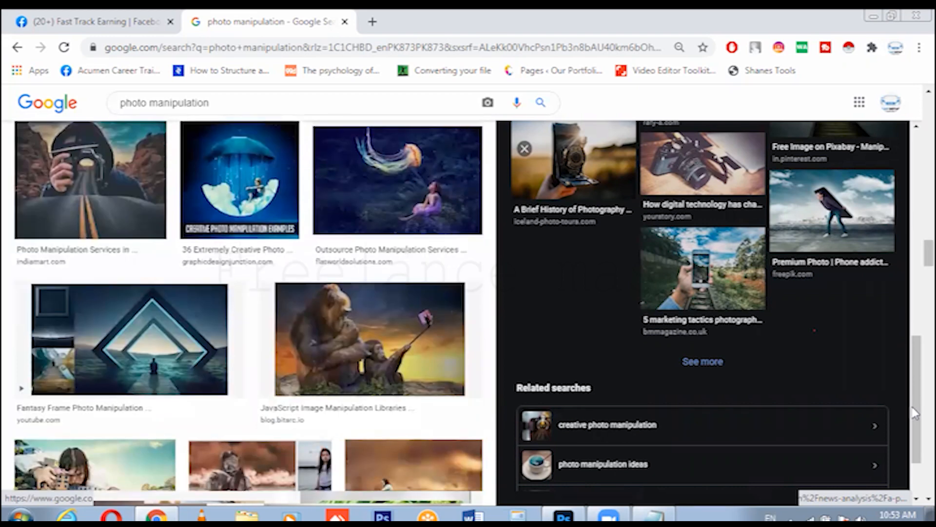
pyautogui.moveTo(927, 253); pyautogui.dragTo(927, 78)
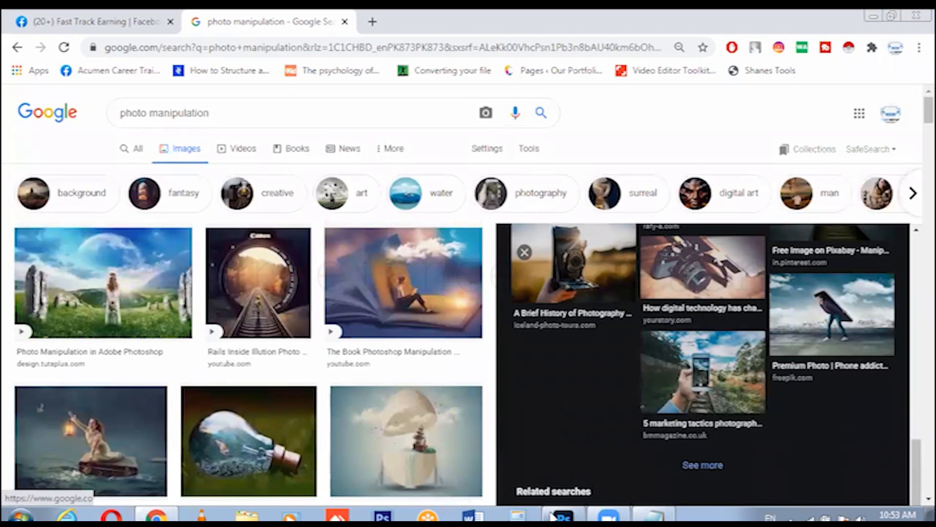
# Step: Switch to Photoshop, hide the Layer 1 copy car layer and fit the whole canvas in view
pyautogui.click(562, 516)
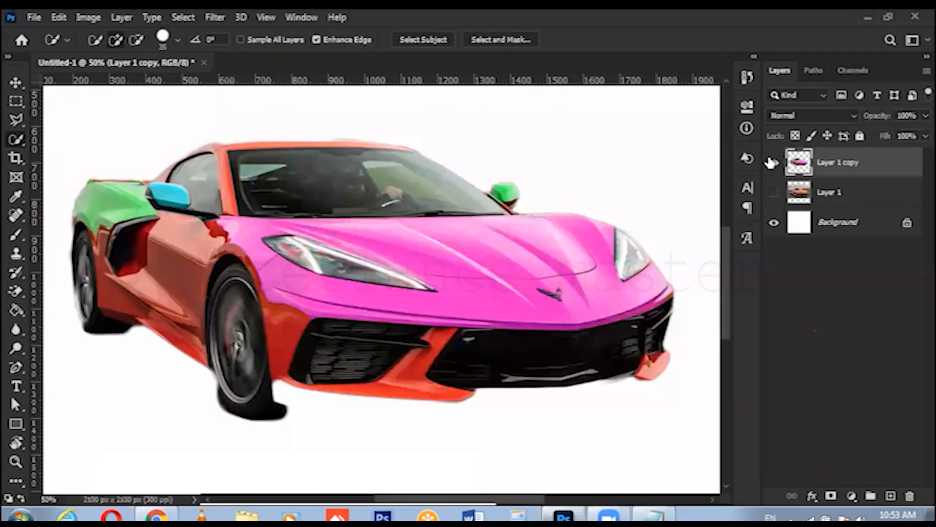
pyautogui.click(774, 162)
pyautogui.hotkey('ctrl', '0')
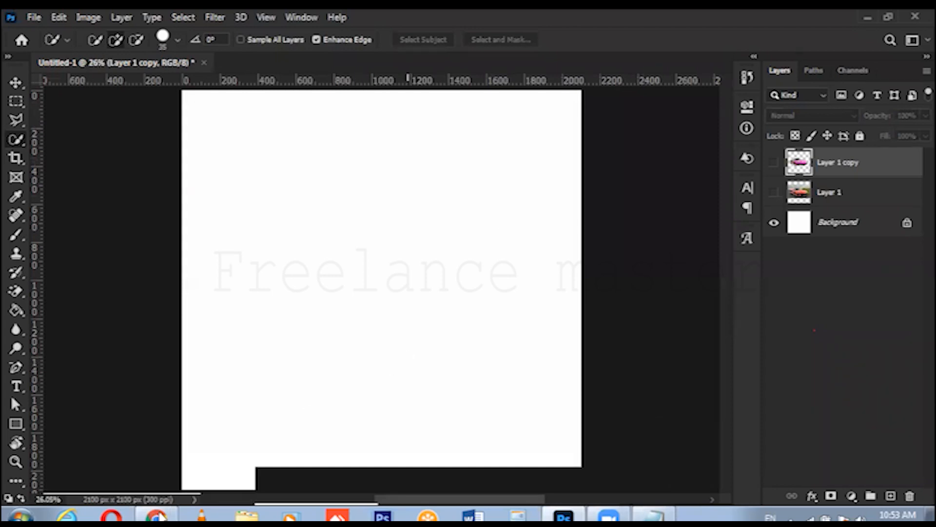
# Step: Switch to Chrome and replace the image search query with "business man with briefcase"
pyautogui.click(172, 513)
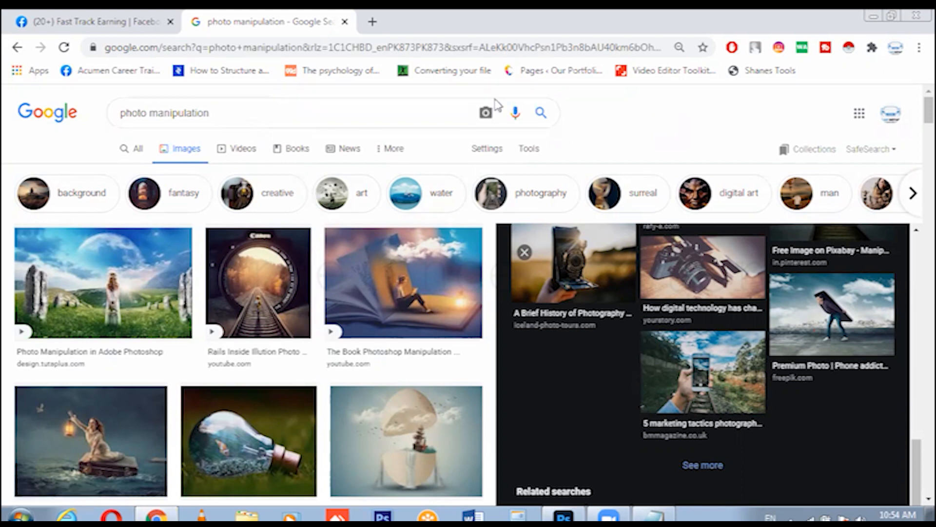
pyautogui.click(238, 113)
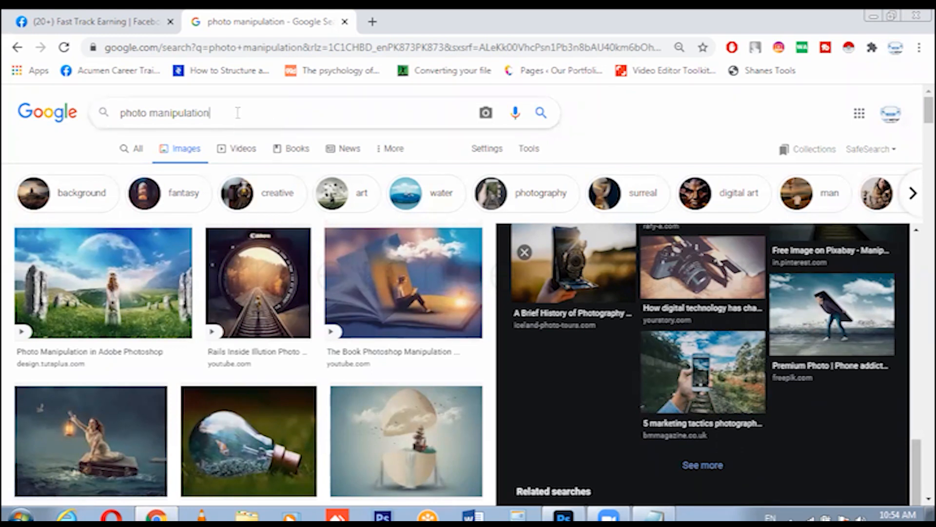
pyautogui.moveTo(234, 113); pyautogui.dragTo(192, 113)
pyautogui.moveTo(128, 118); pyautogui.dragTo(120, 124)
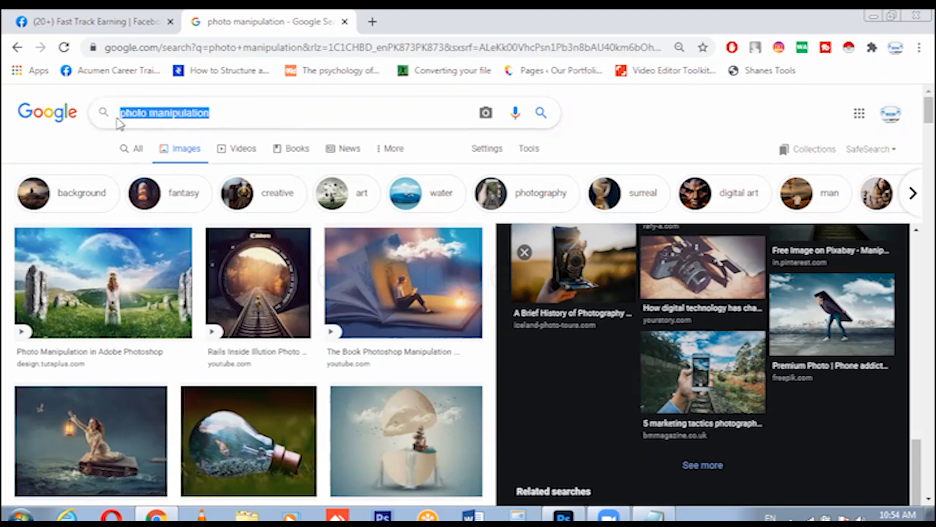
pyautogui.click(310, 128)
pyautogui.moveTo(235, 108); pyautogui.dragTo(104, 121)
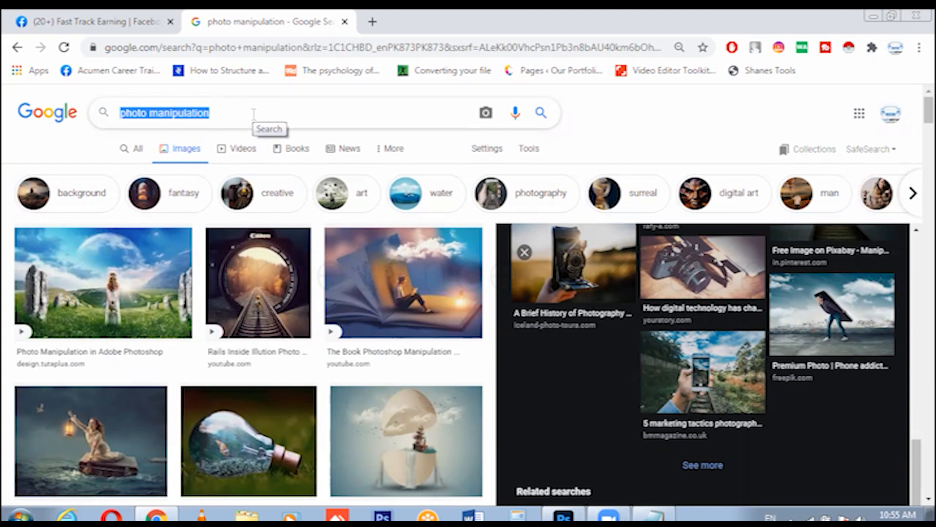
pyautogui.write('busin')
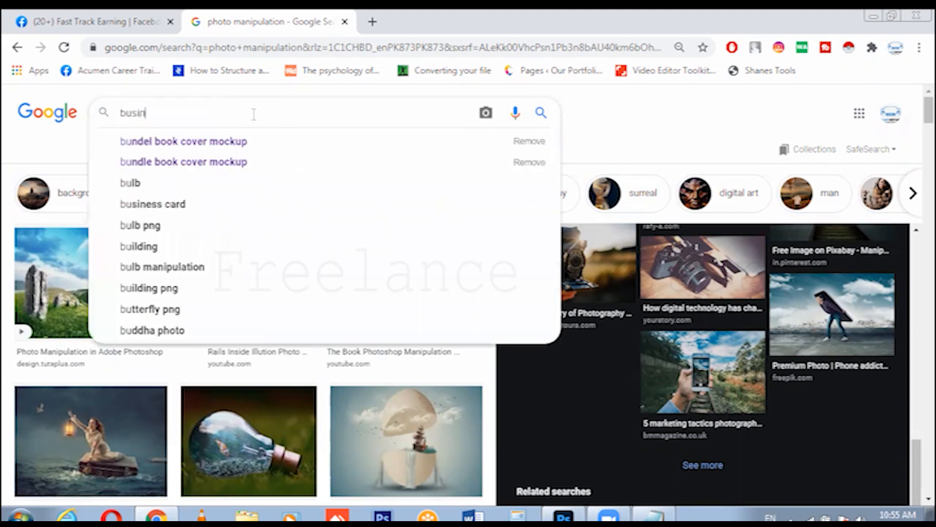
pyautogui.write('ess man with')
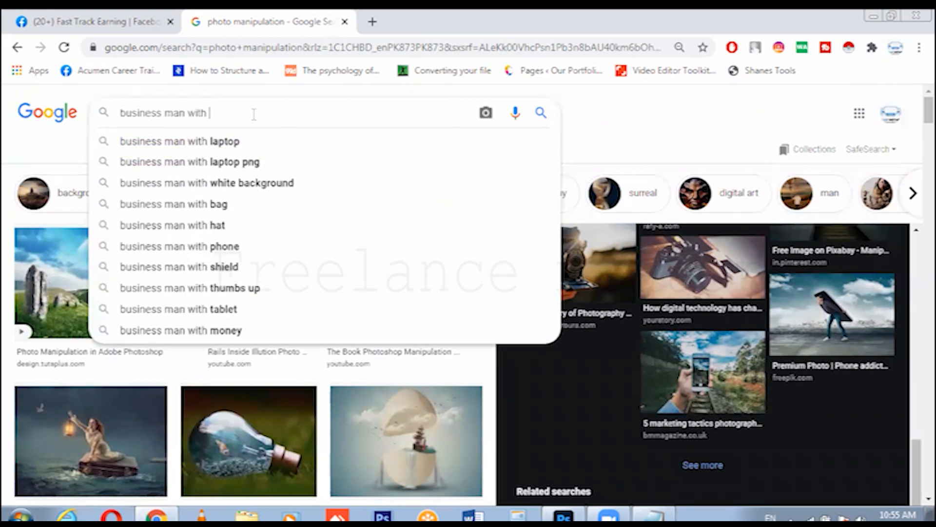
pyautogui.write('br')
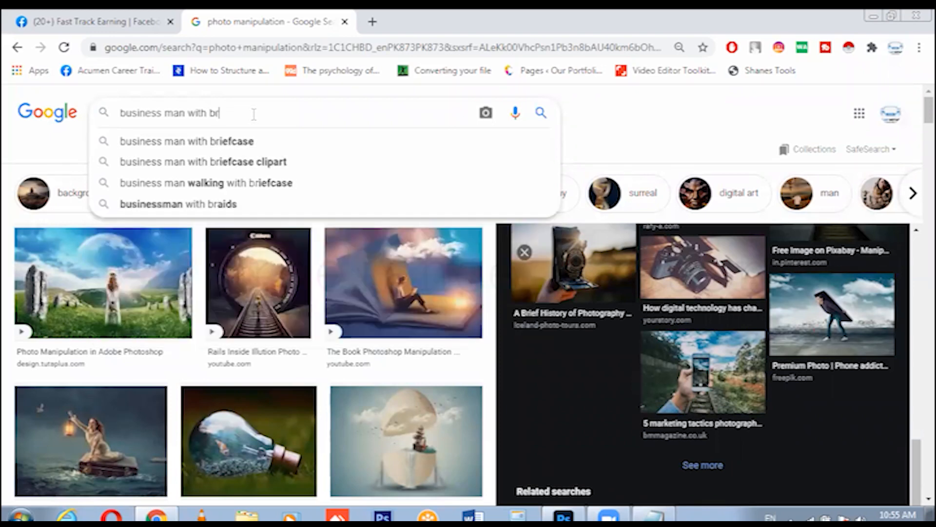
pyautogui.press('Down')
pyautogui.press('Return')
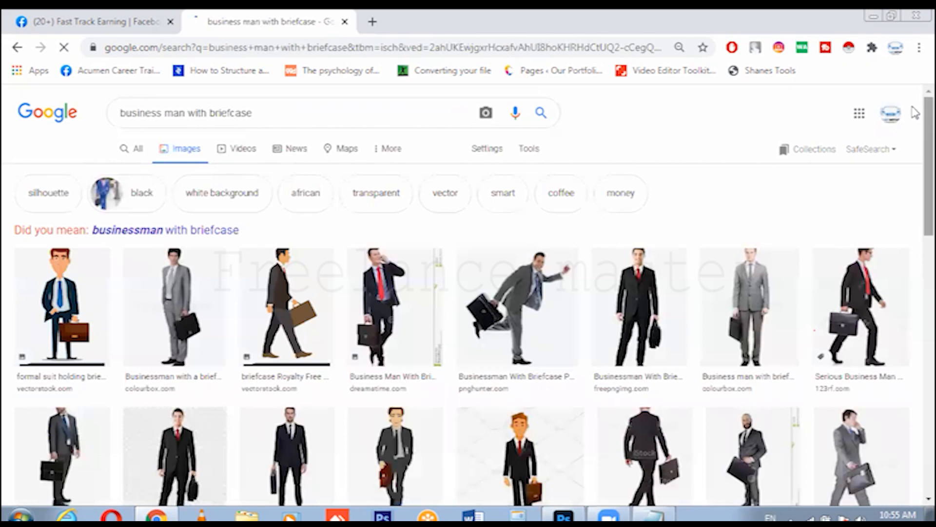
# Step: Look over the businessman results and refine the image search to "business man with briefcase png"
pyautogui.scroll(-2, 915, 146)
pyautogui.scroll(-1, 915, 157)
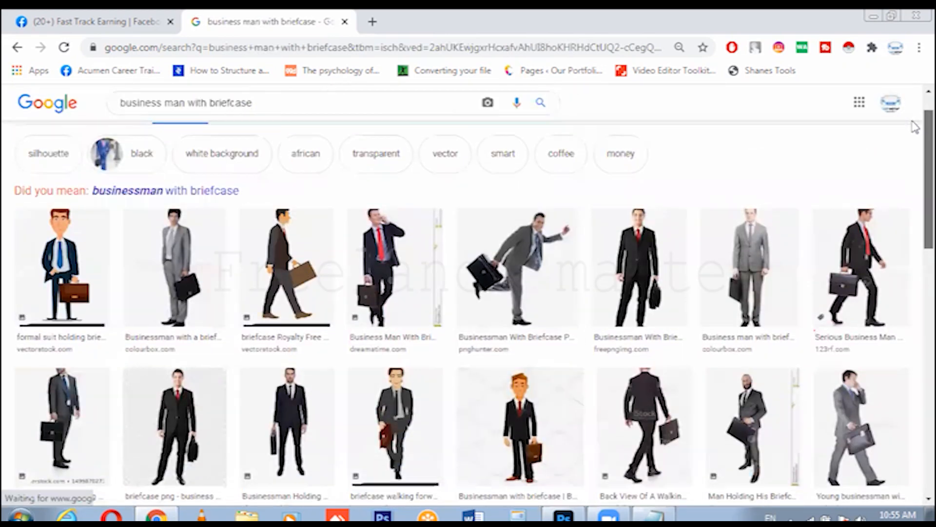
pyautogui.scroll(-3, 914, 164)
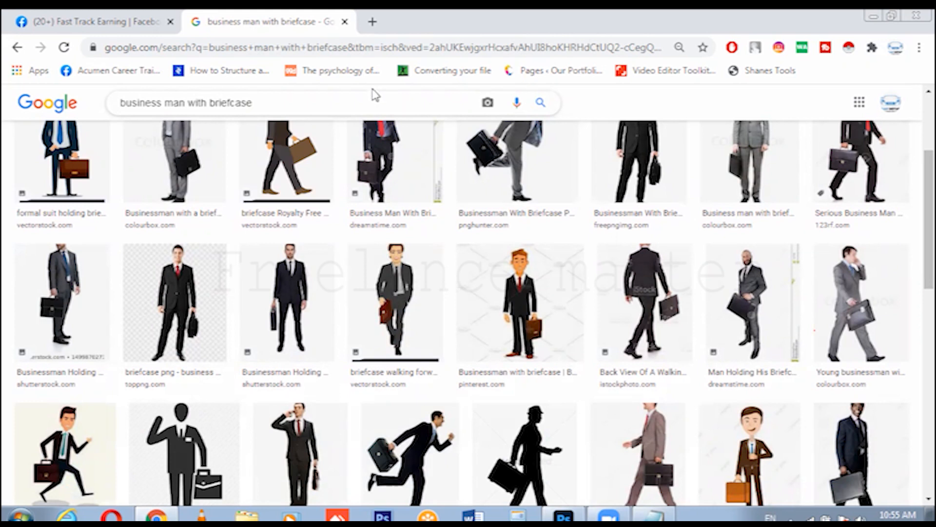
pyautogui.click(393, 102)
pyautogui.write('png')
pyautogui.press('Return')
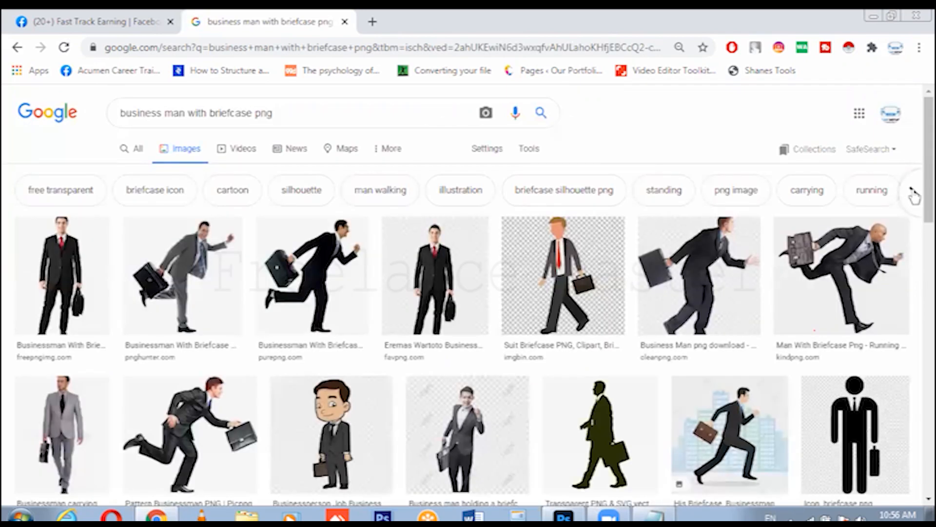
# Step: Open the businessman in a grey suit with an orange briefcase, and select its related 479×1024 hombre-traje-escaleras.png version
pyautogui.scroll(-6, 914, 227)
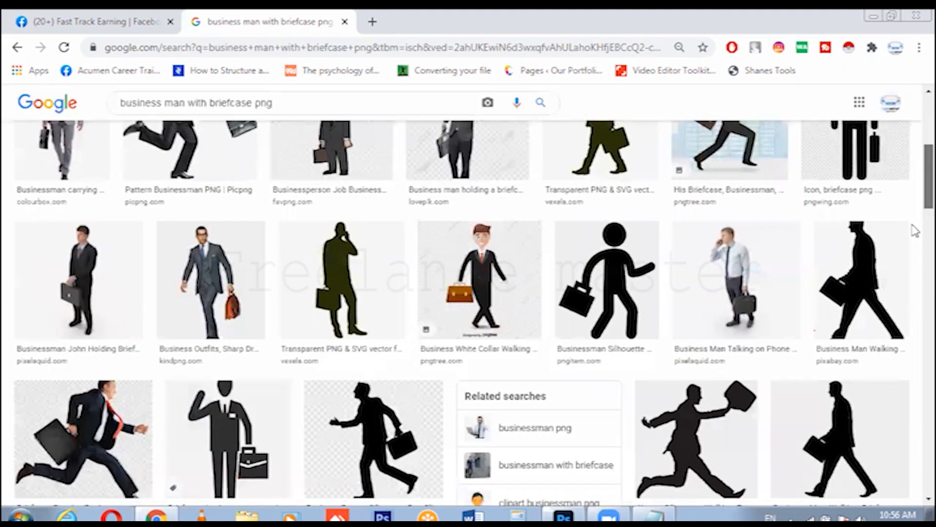
pyautogui.click(214, 285)
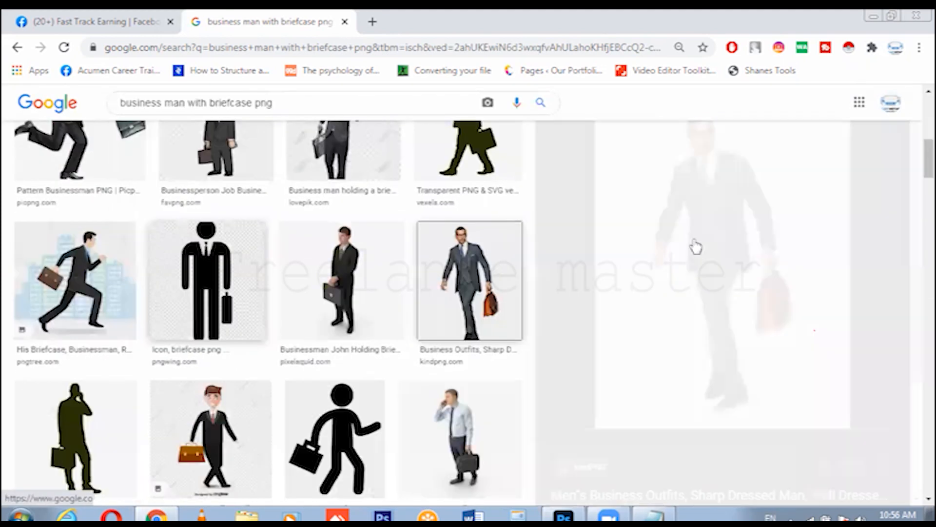
pyautogui.scroll(-3, 915, 209)
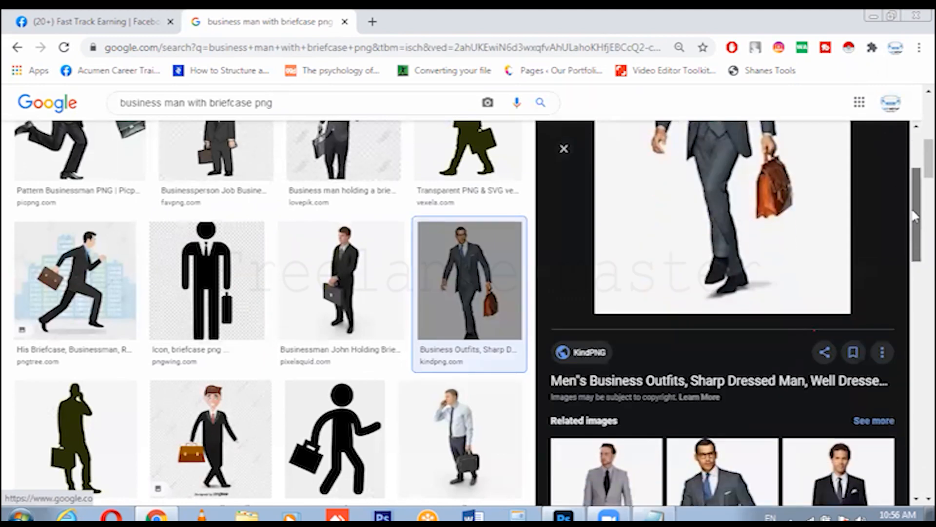
pyautogui.scroll(3, 915, 217)
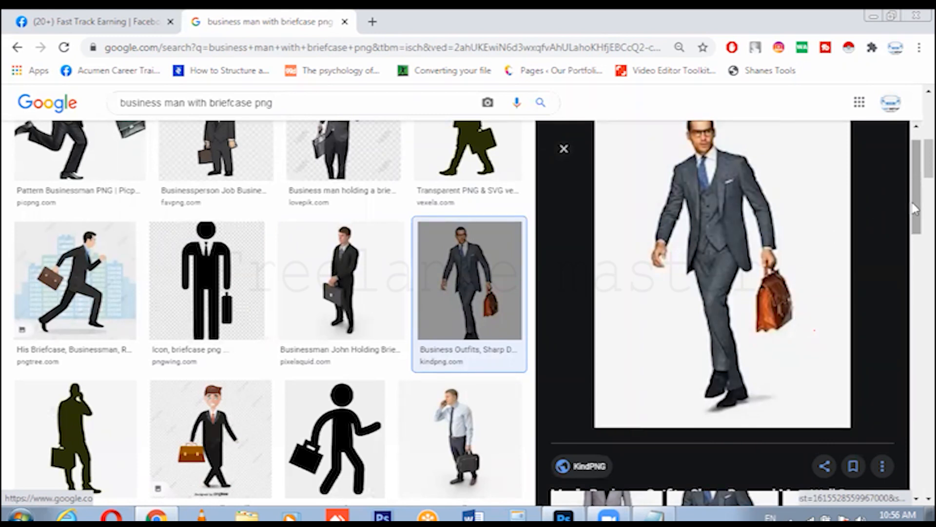
pyautogui.scroll(-5, 915, 274)
pyautogui.scroll(-2, 750, 263)
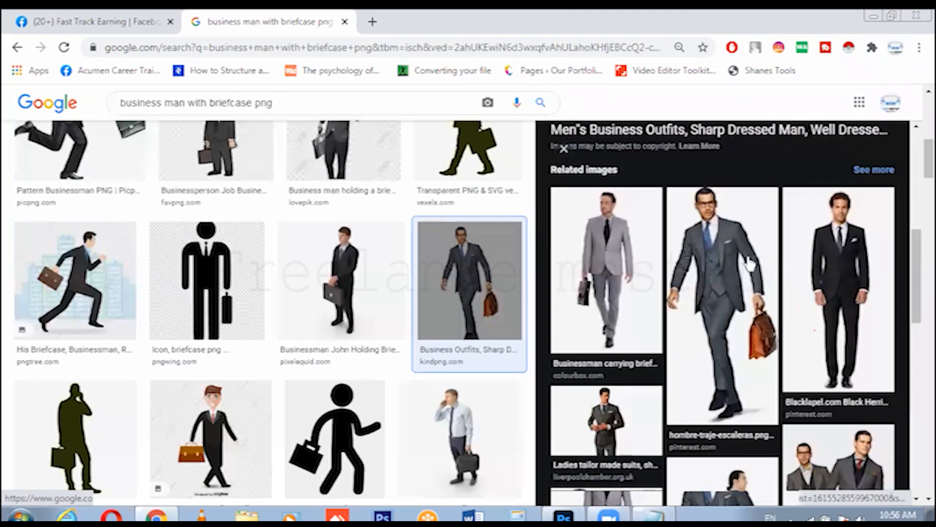
pyautogui.click(749, 263)
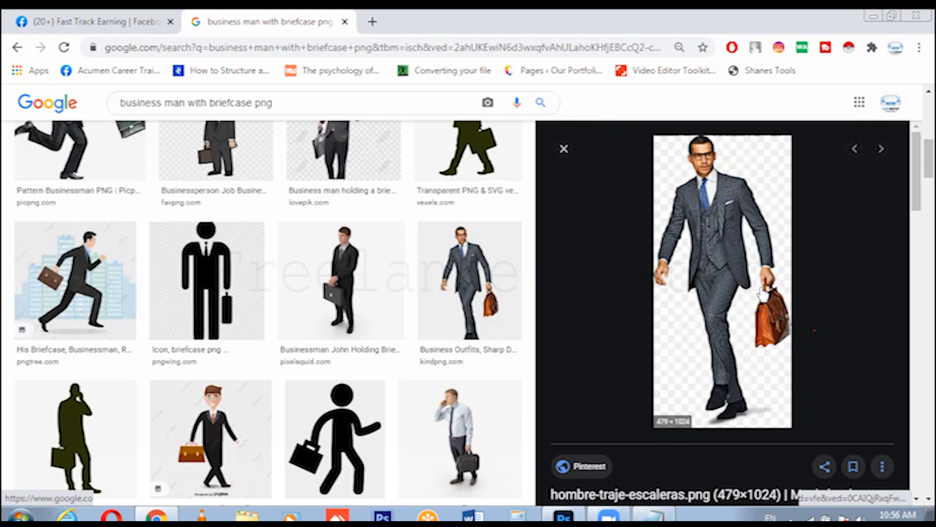
# Step: Save the previewed transparent businessman image to the Desktop as a PNG under its suggested file name
pyautogui.rightClick(727, 221)
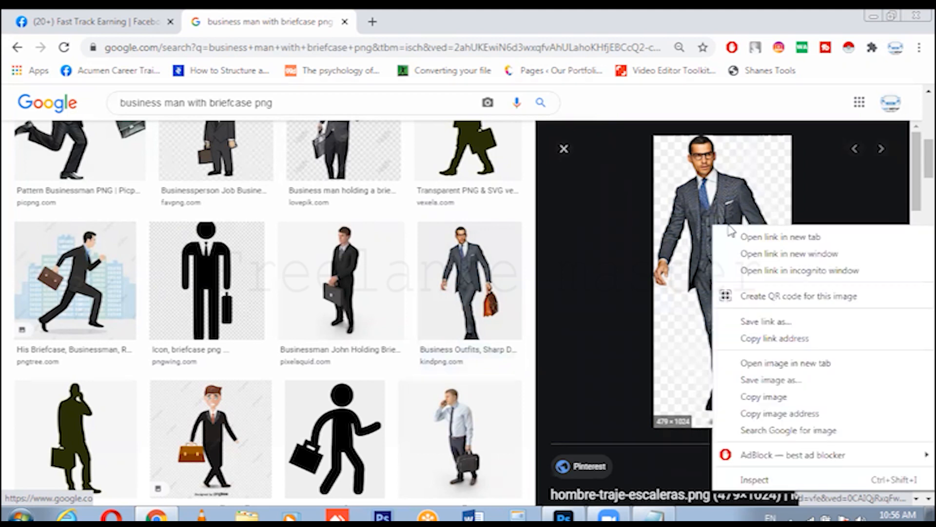
pyautogui.click(766, 397)
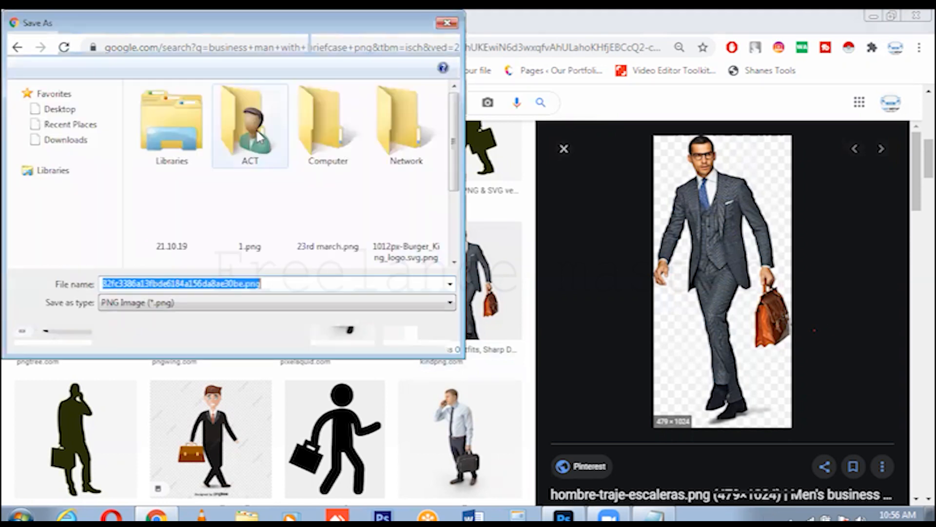
pyautogui.click(82, 113)
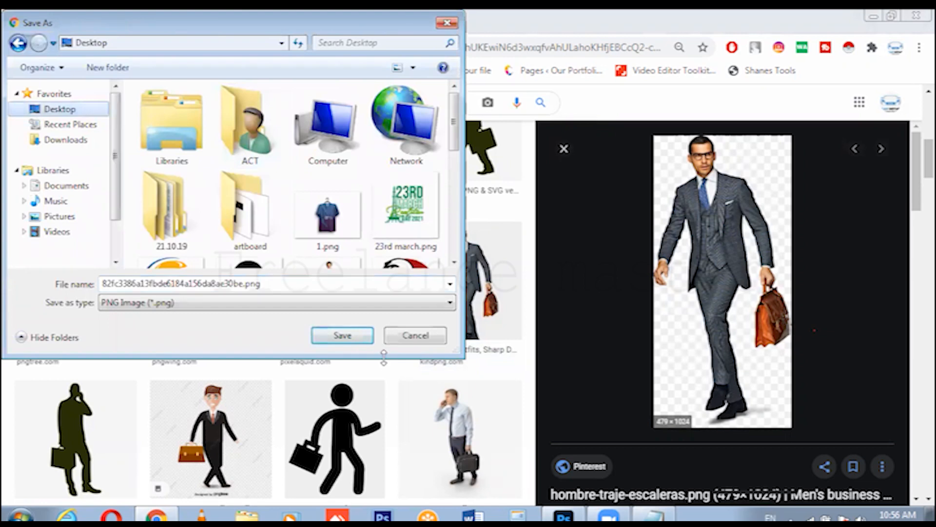
pyautogui.click(342, 336)
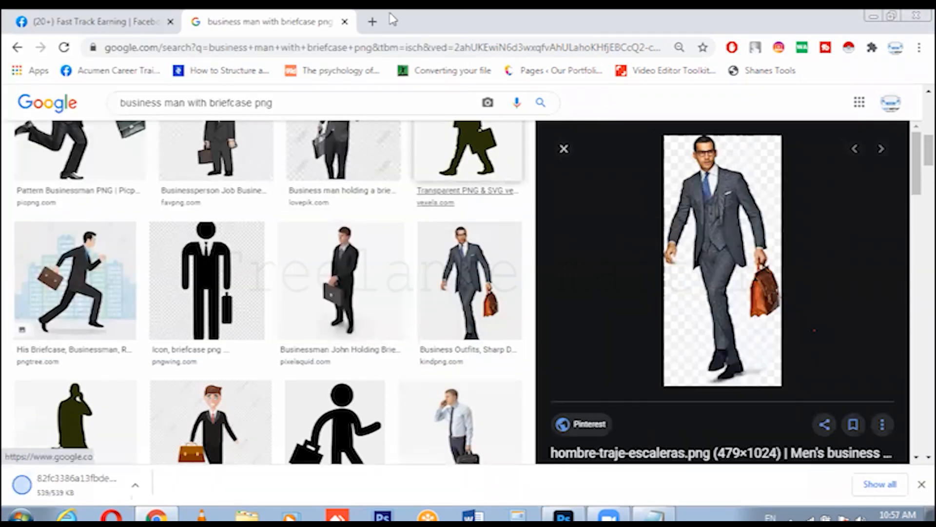
# Step: Search Google Images for "desert" in a new browser tab
pyautogui.click(372, 22)
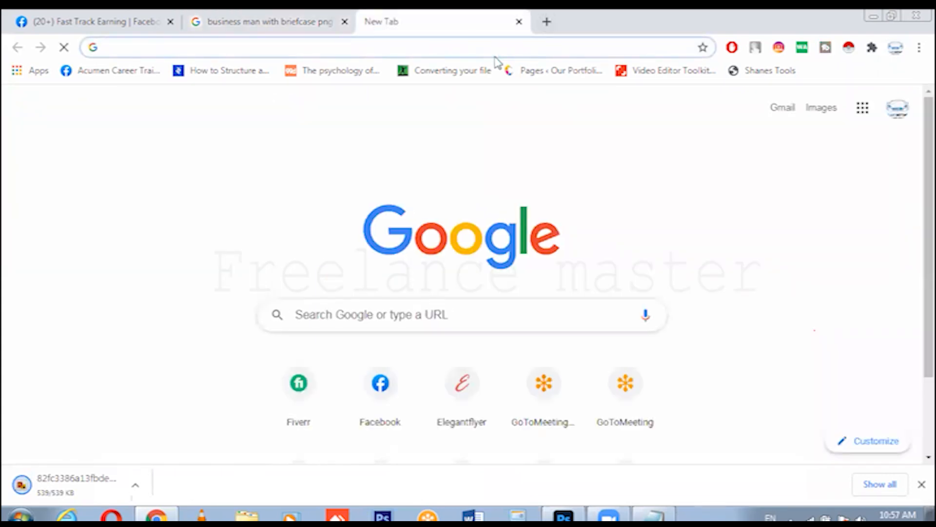
pyautogui.write('dese')
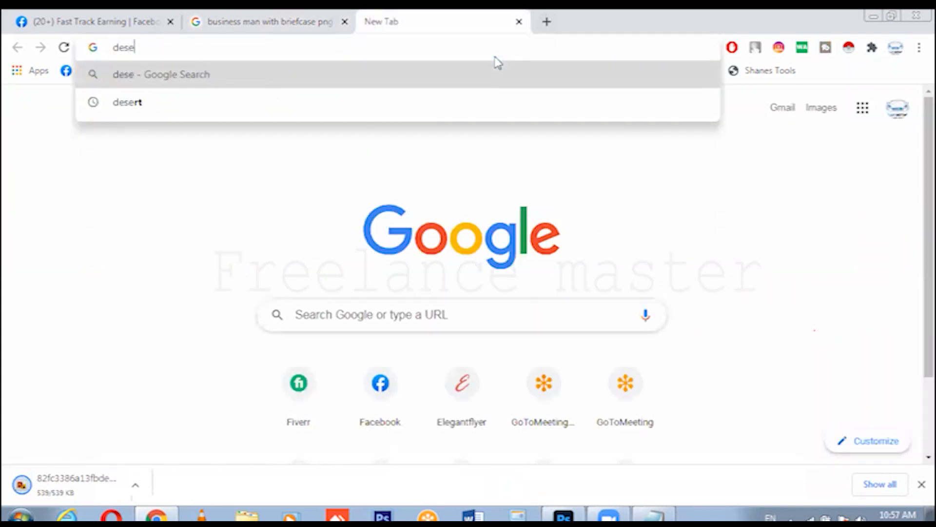
pyautogui.write('rt')
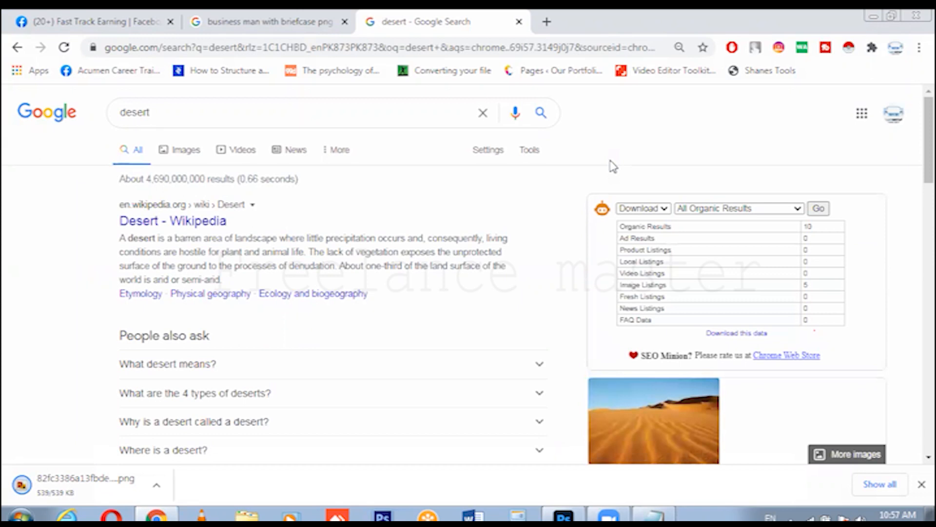
pyautogui.click(193, 152)
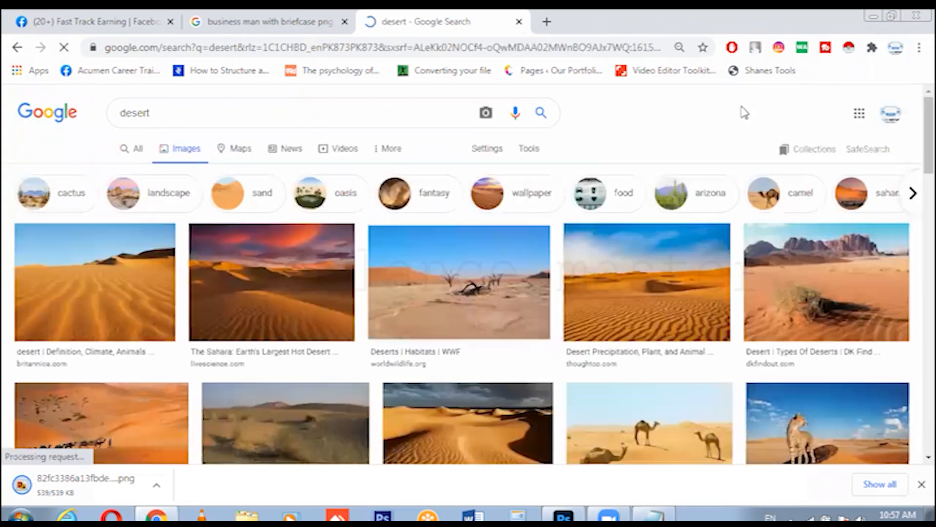
# Step: Browse the desert image results and open the 800×450 picture of a lone tree under a cloudy sky
pyautogui.scroll(-5, 915, 132)
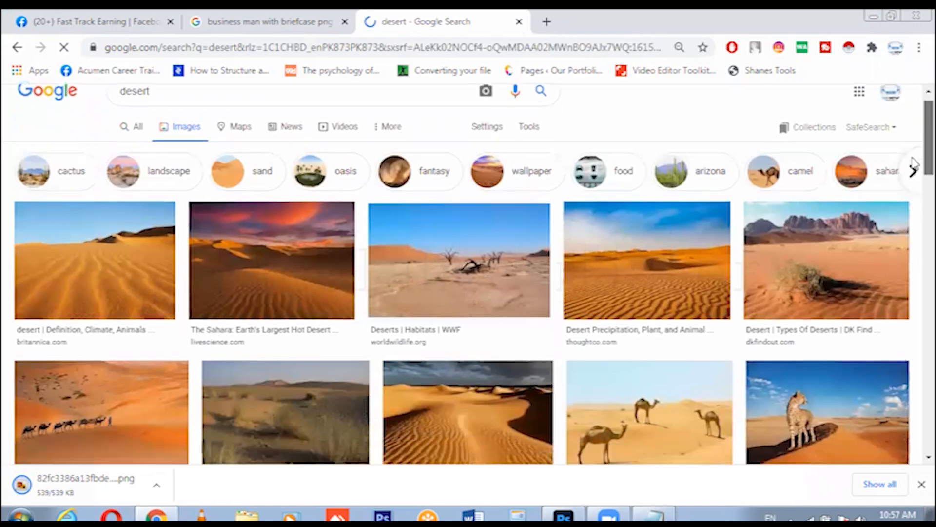
pyautogui.scroll(-6, 915, 165)
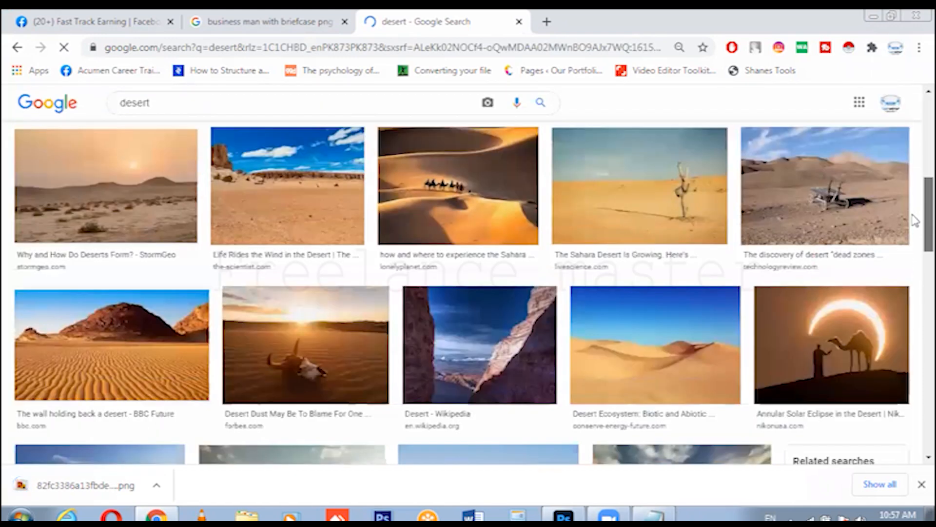
pyautogui.scroll(-3, 915, 220)
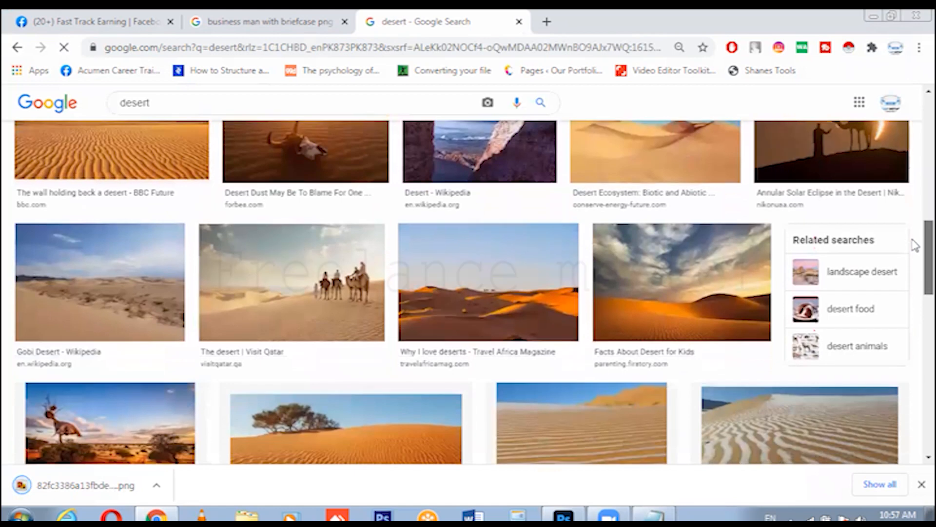
pyautogui.scroll(-5, 915, 254)
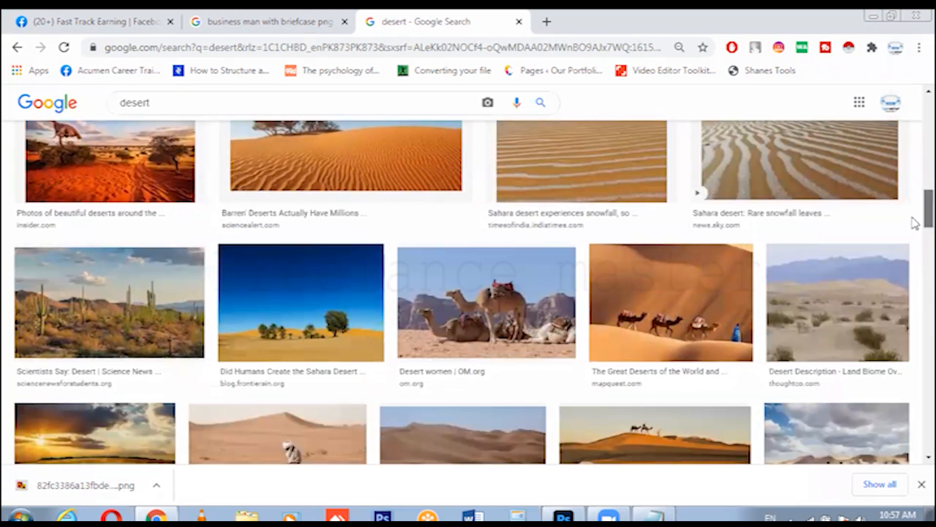
pyautogui.scroll(-5, 915, 249)
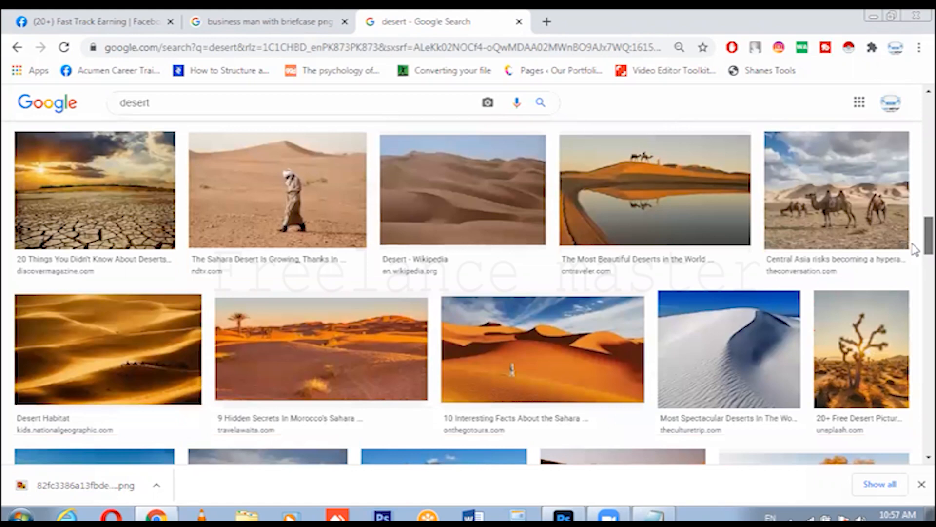
pyautogui.scroll(-1, 915, 251)
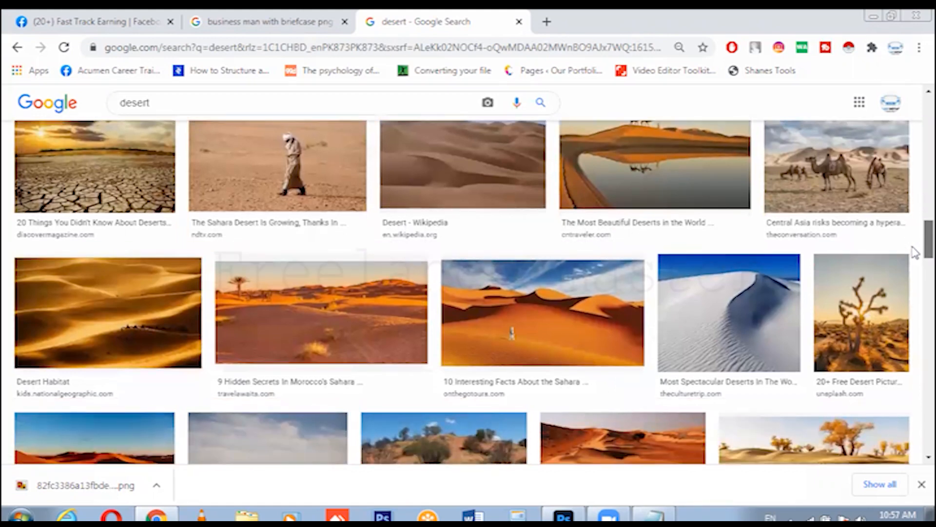
pyautogui.scroll(-6, 914, 252)
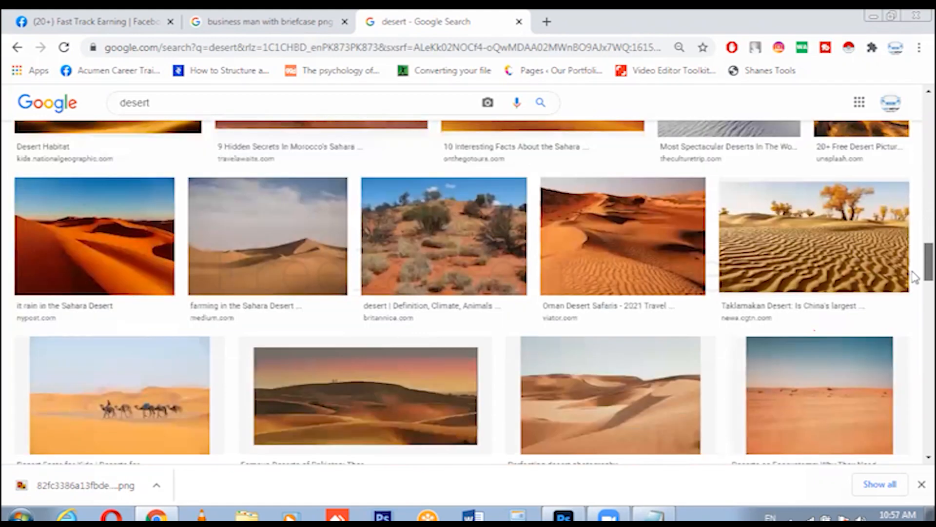
pyautogui.scroll(-6, 915, 298)
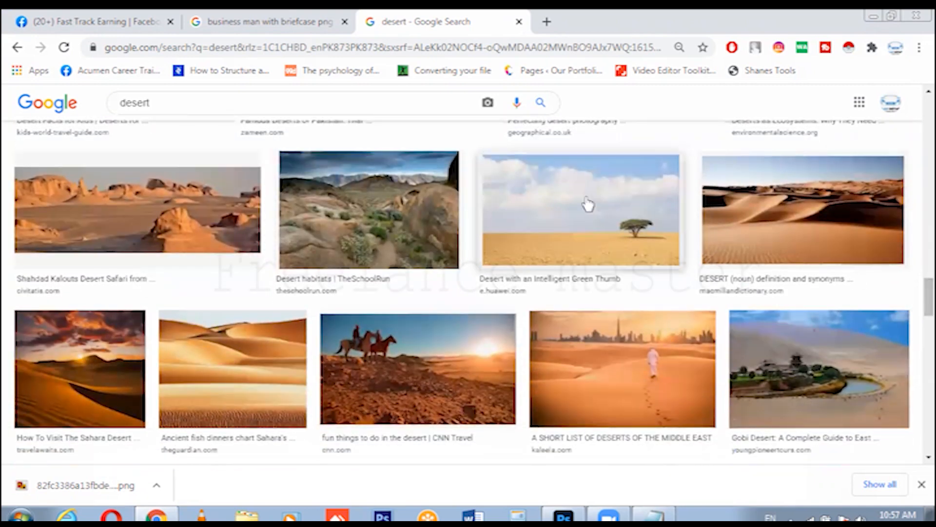
pyautogui.click(588, 205)
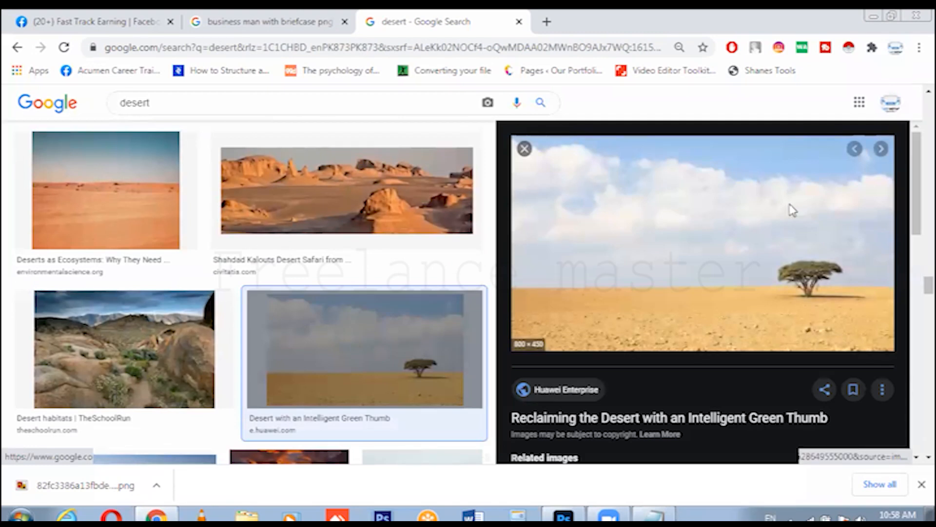
# Step: Save the previewed desert image to the Desktop as a JPEG named desert-tree-planting-mb-banner.jpg
pyautogui.rightClick(793, 208)
pyautogui.click(807, 357)
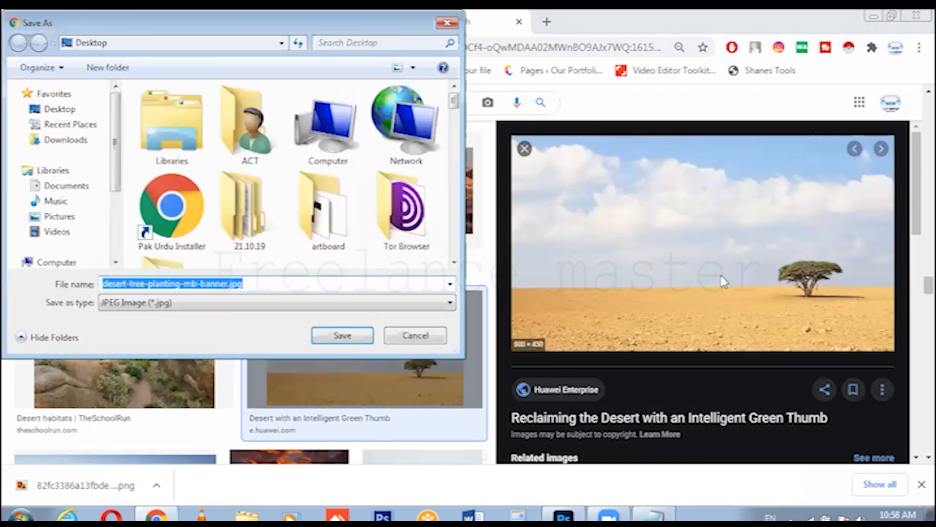
pyautogui.press('Return')
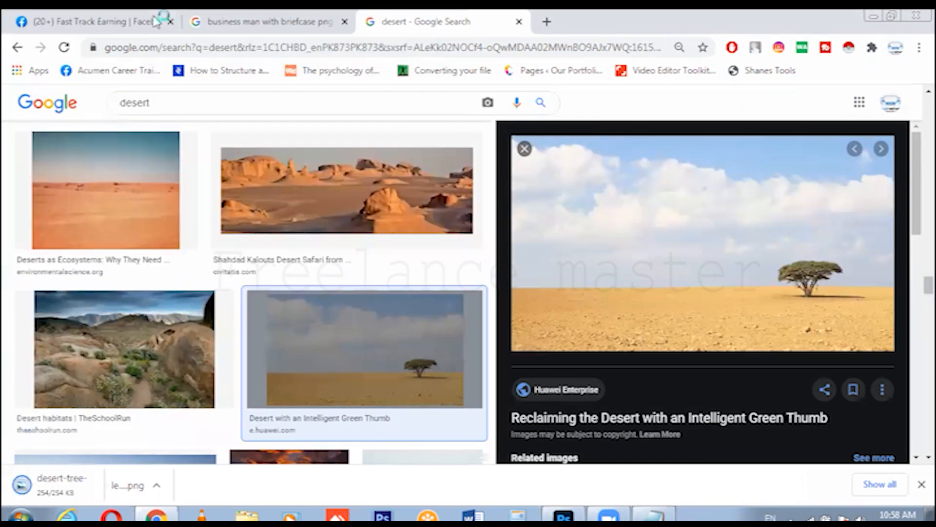
# Step: Review the chosen businessman preview and return to the desert image results
pyautogui.click(240, 22)
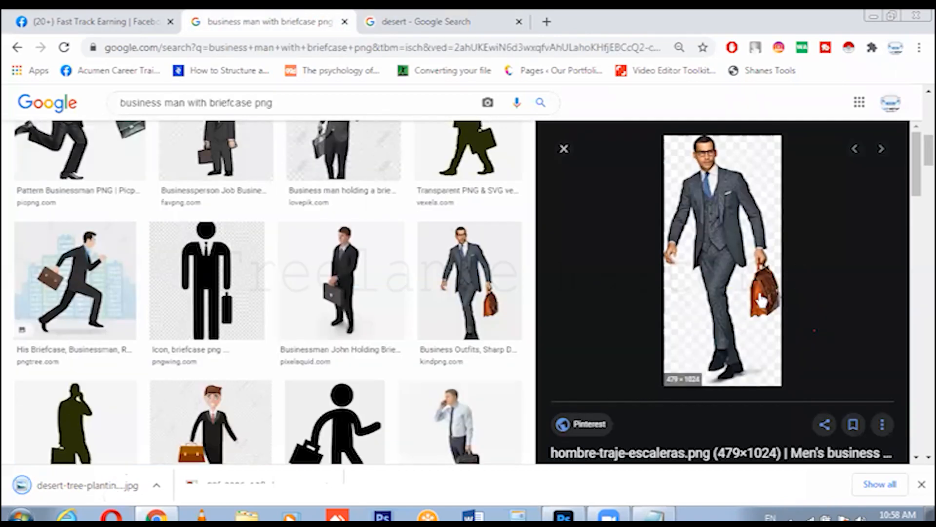
pyautogui.click(458, 15)
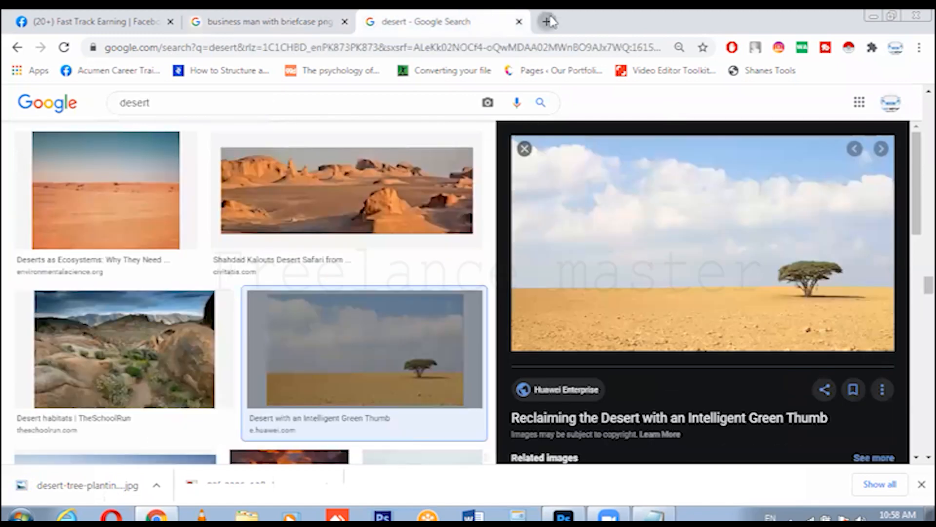
# Step: Search Google Images for "runway" in another new browser tab
pyautogui.click(547, 22)
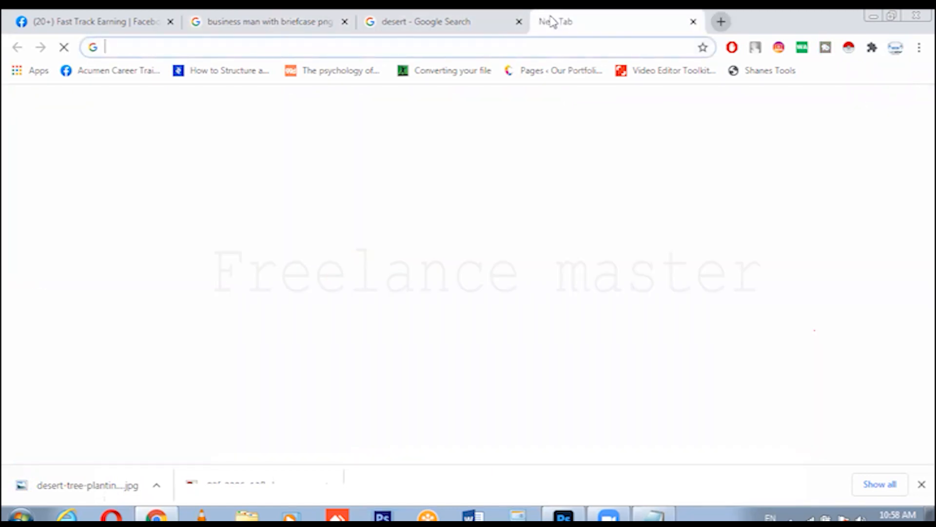
pyautogui.write('real')
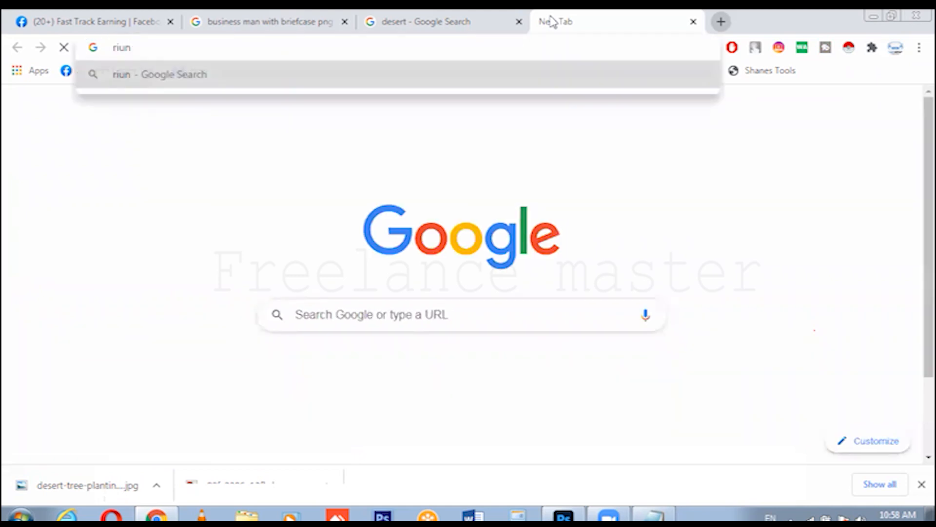
pyautogui.press('BackSpace')
pyautogui.press('BackSpace')
pyautogui.press('BackSpace')
pyautogui.write('unway')
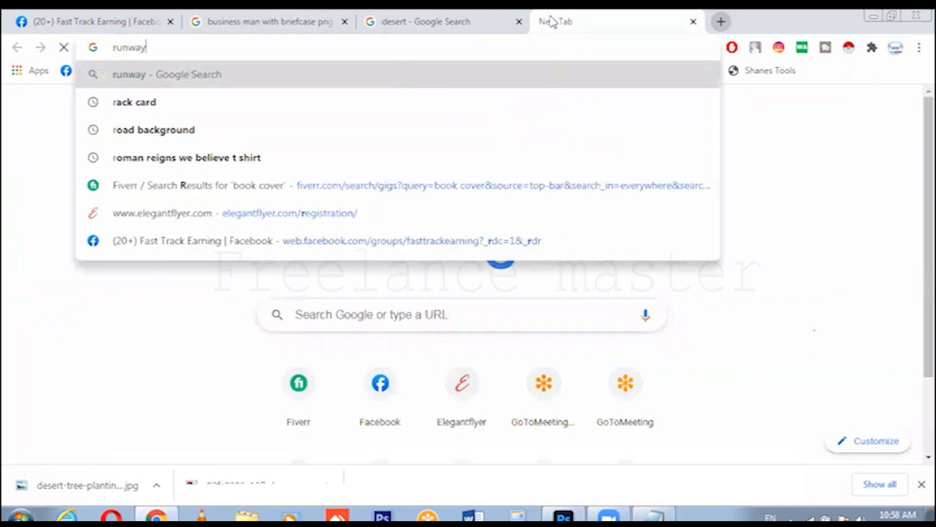
pyautogui.press('Return')
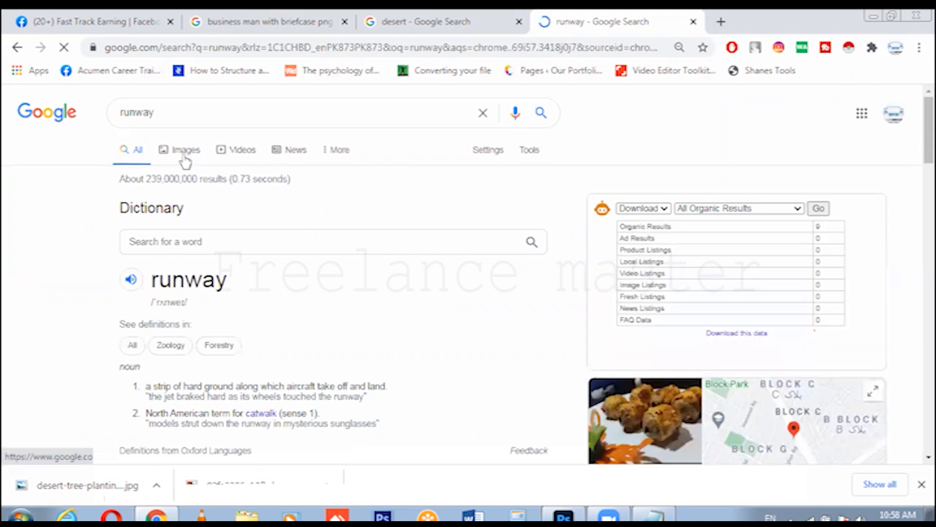
pyautogui.click(185, 160)
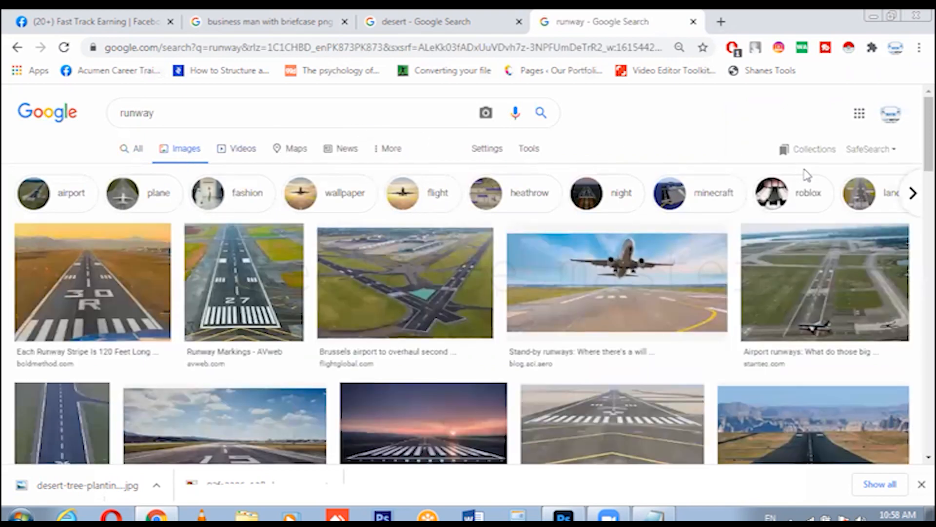
# Step: Open the 2400×1064 runway image with a plane taking off and save it under its suggested file name
pyautogui.scroll(-1, 913, 125)
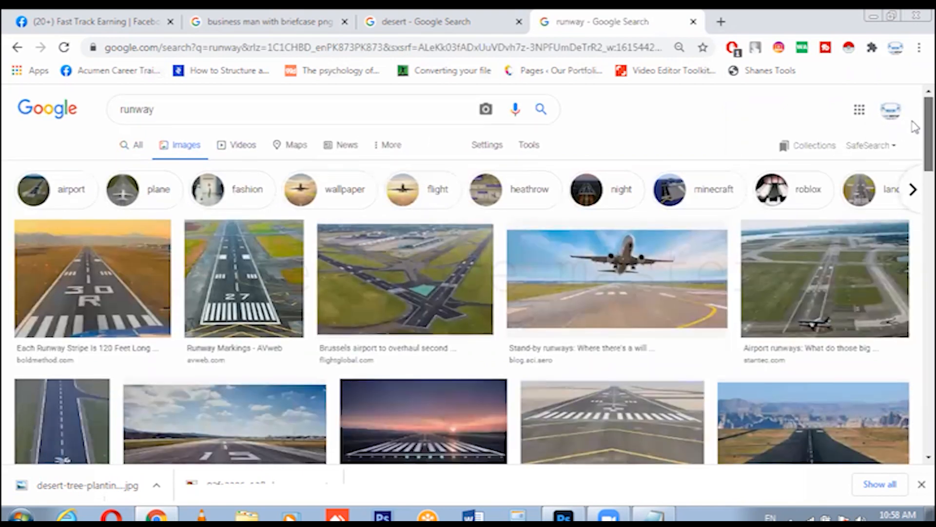
pyautogui.scroll(-2, 915, 127)
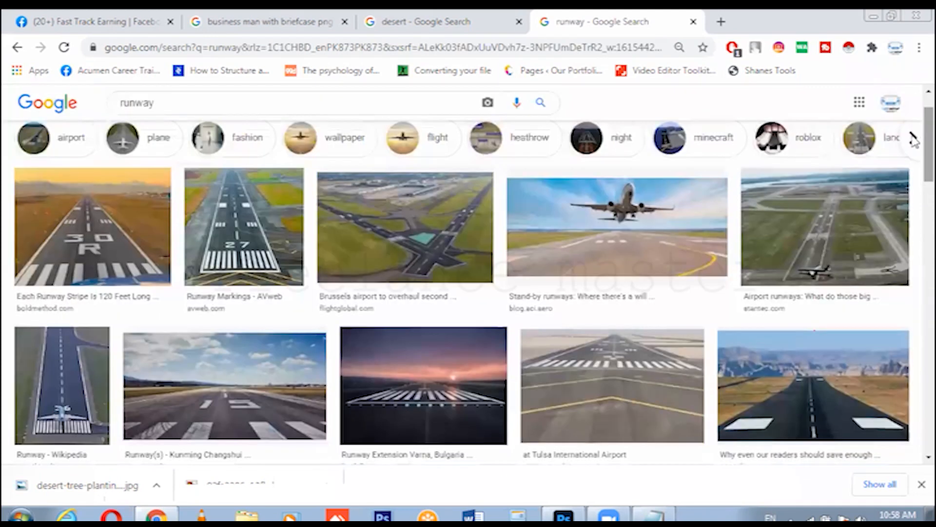
pyautogui.click(617, 222)
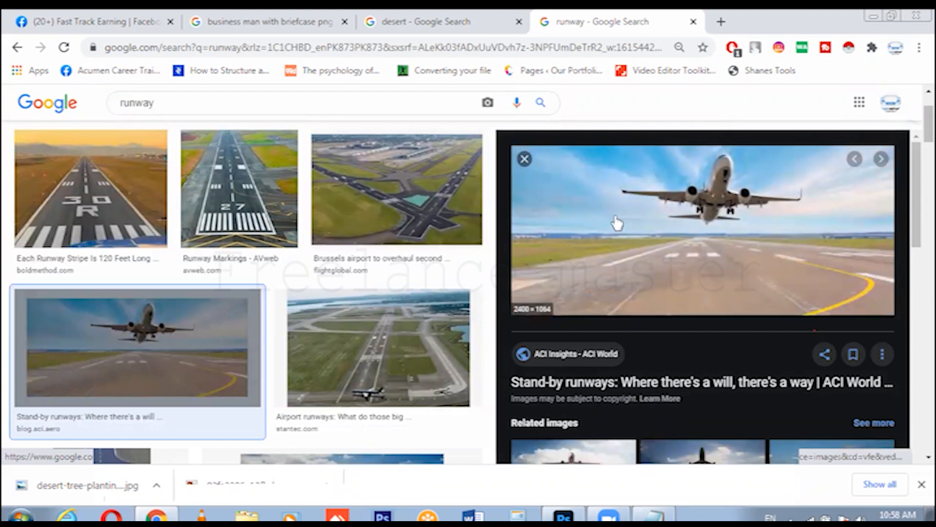
pyautogui.rightClick(687, 195)
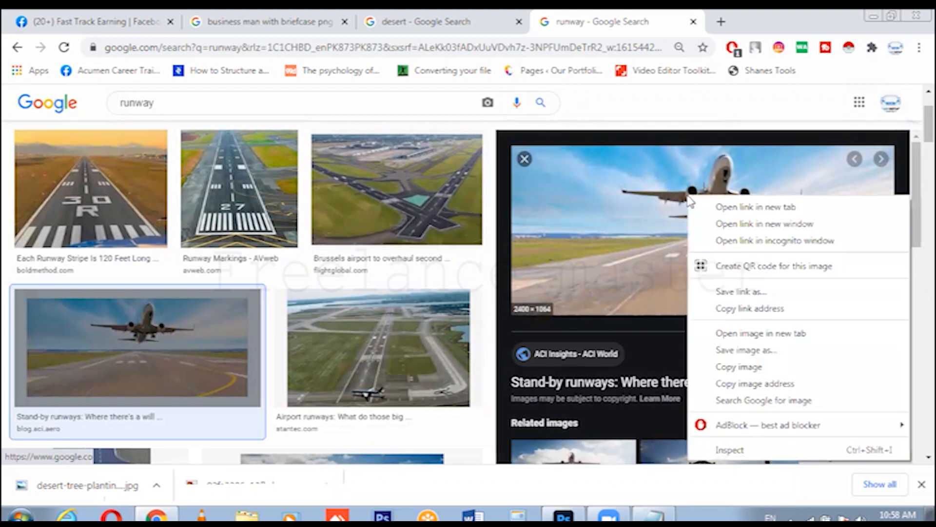
pyautogui.click(740, 351)
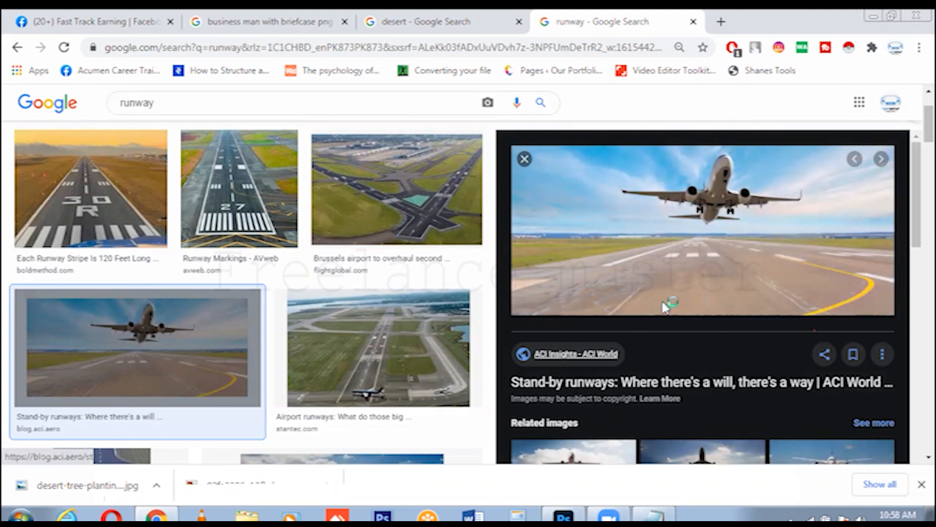
pyautogui.press('Return')
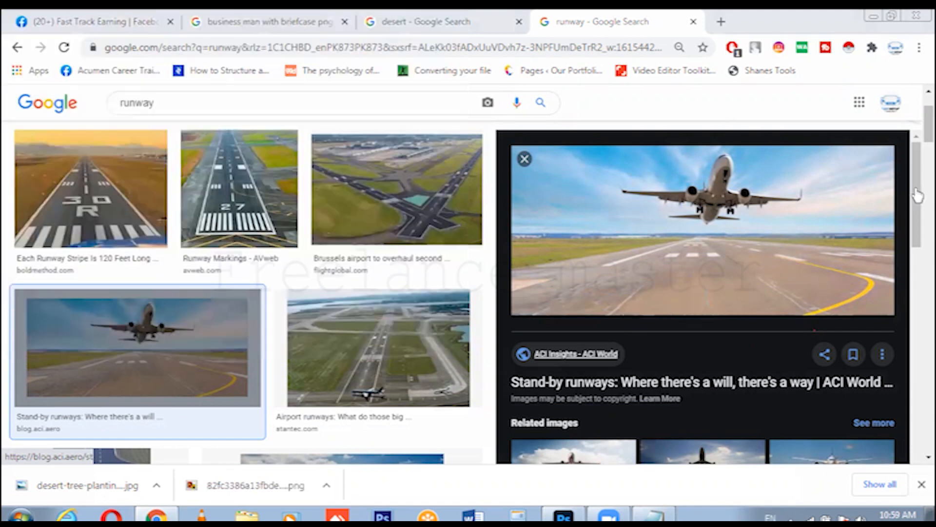
pyautogui.scroll(-4, 917, 214)
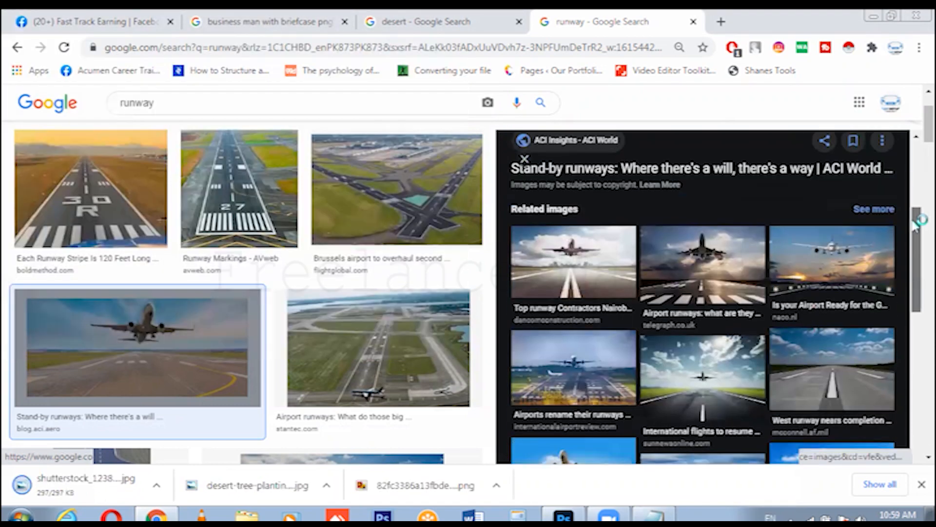
pyautogui.moveTo(917, 219); pyautogui.dragTo(915, 152)
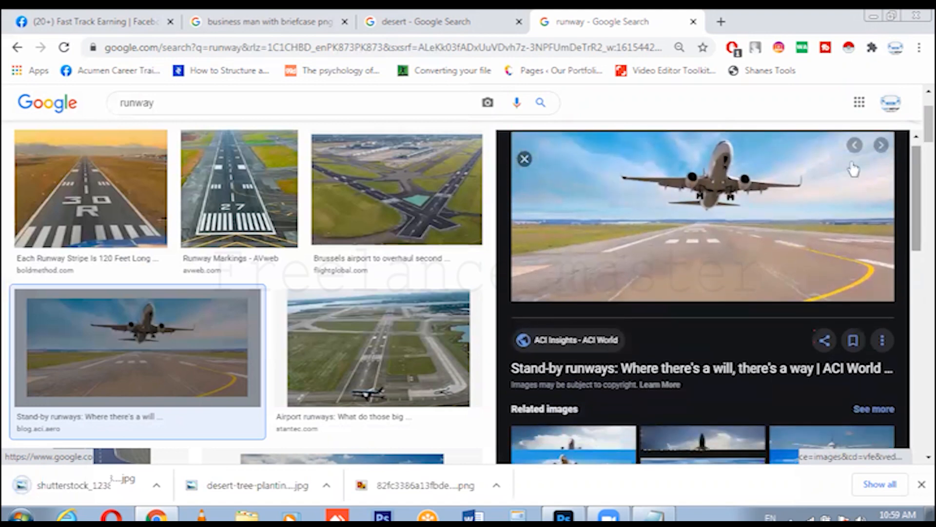
# Step: Switch to Photoshop and place the businessman image 82fc3386a13fbde6184a156da8ae30be.png from the Desktop as an embedded object in the Untitled-1 document
pyautogui.click(564, 514)
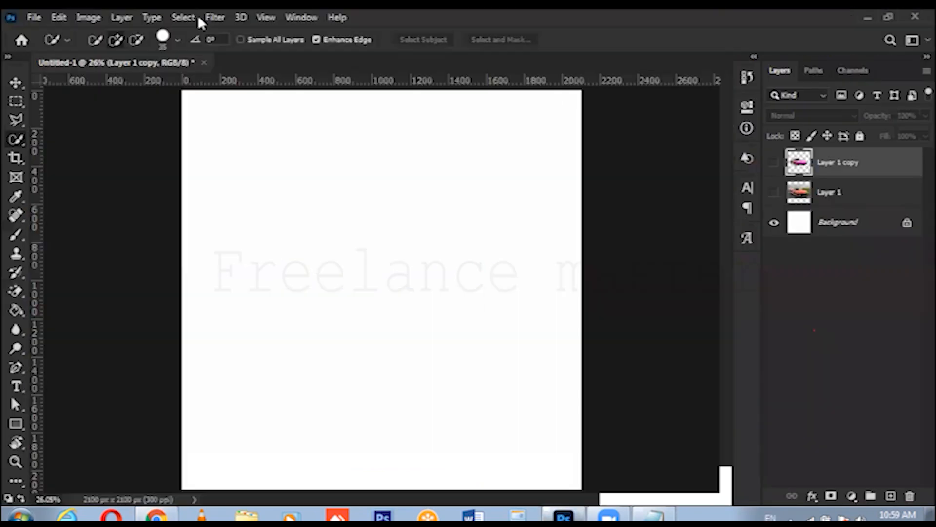
pyautogui.click(34, 17)
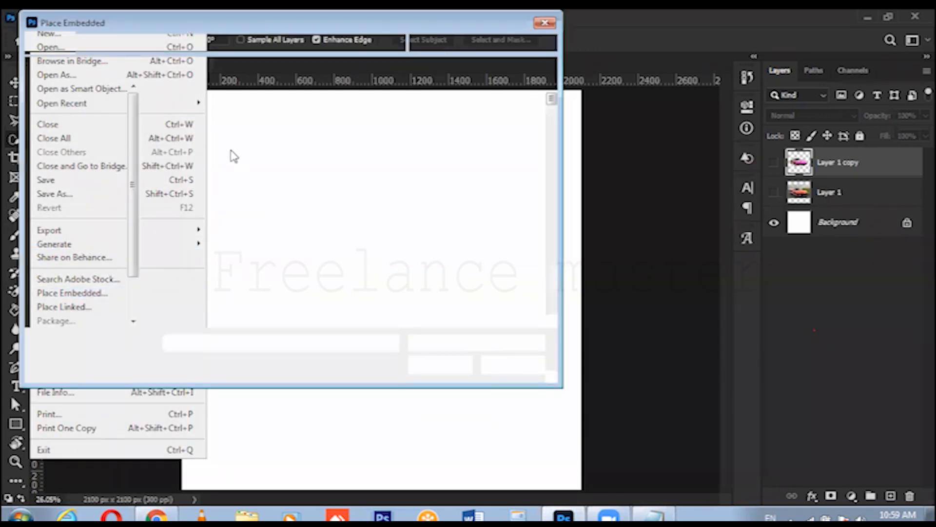
pyautogui.moveTo(552, 100); pyautogui.dragTo(551, 111)
pyautogui.scroll(-5, 354, 194)
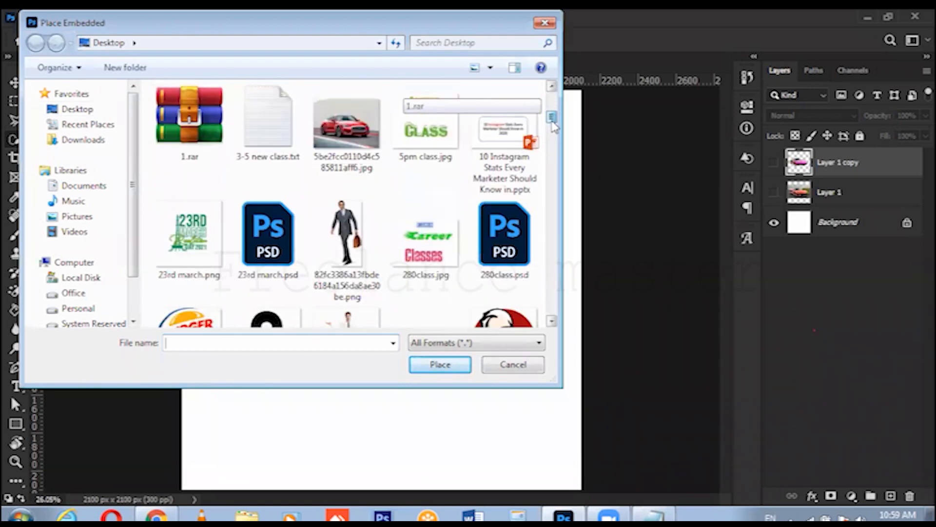
pyautogui.click(353, 194)
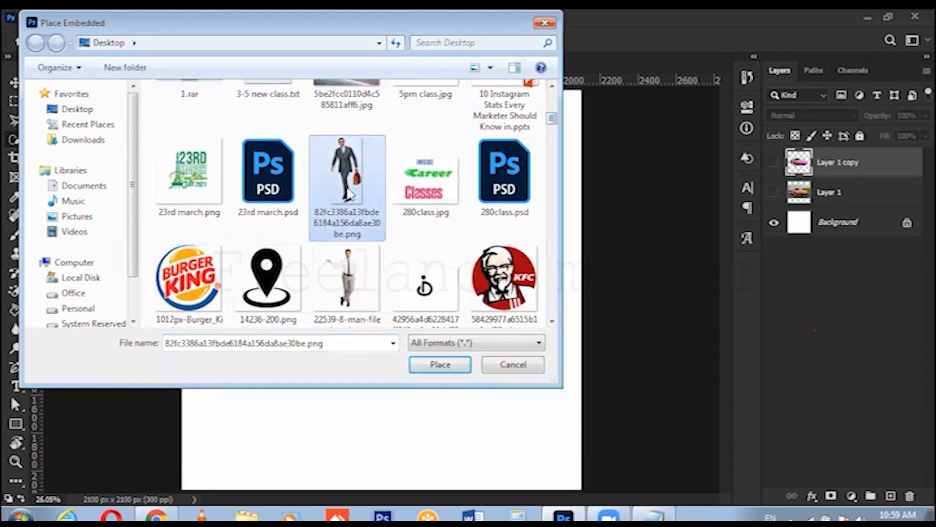
pyautogui.click(441, 364)
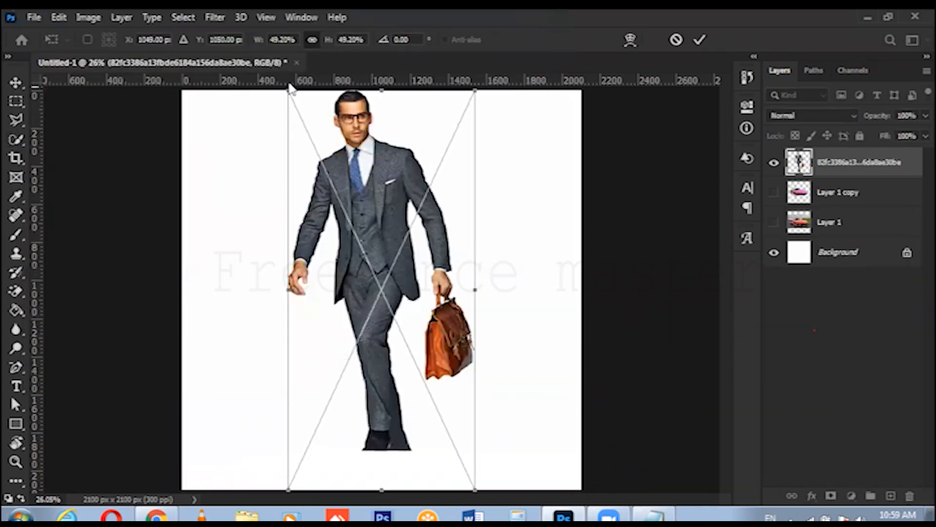
# Step: Scale the placed businessman image to about 20% and position it near the canvas's right edge
pyautogui.moveTo(288, 91); pyautogui.dragTo(397, 324)
pyautogui.moveTo(437, 361); pyautogui.dragTo(514, 210)
pyautogui.press('Return')
pyautogui.press('w')
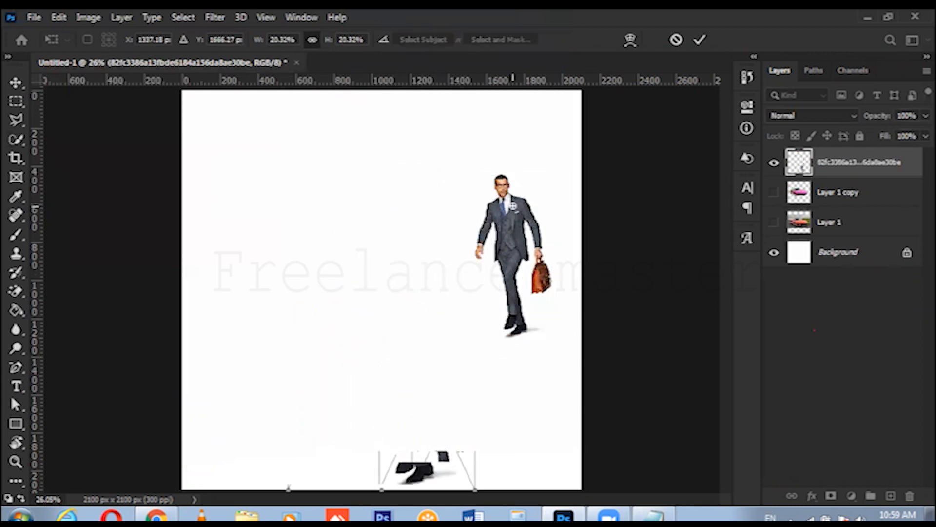
# Step: Place desert-tree-planting-mb-banner.jpg from the Desktop as an embedded object and move its layer below Layer 1 copy, behind the businessman
pyautogui.click(33, 18)
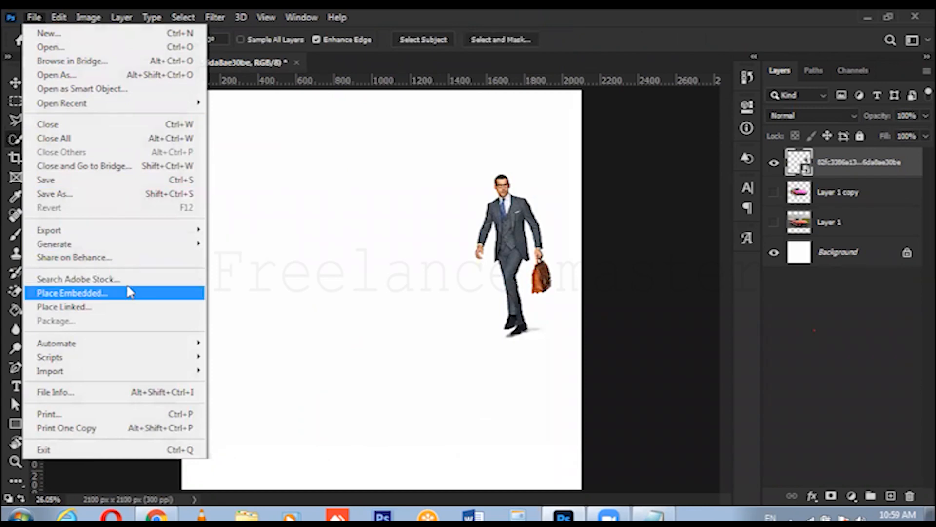
pyautogui.click(167, 292)
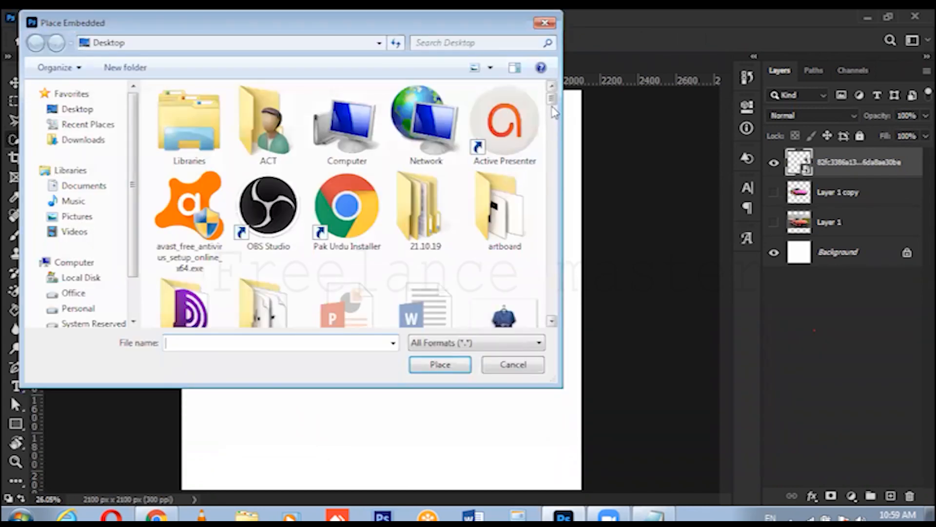
pyautogui.scroll(-5, 556, 113)
pyautogui.moveTo(555, 114); pyautogui.dragTo(570, 182)
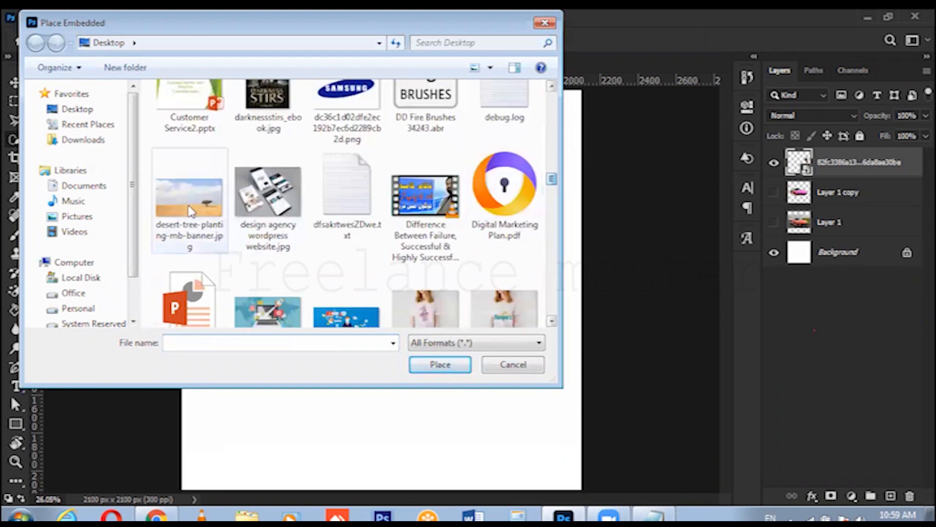
pyautogui.click(189, 209)
pyautogui.click(437, 365)
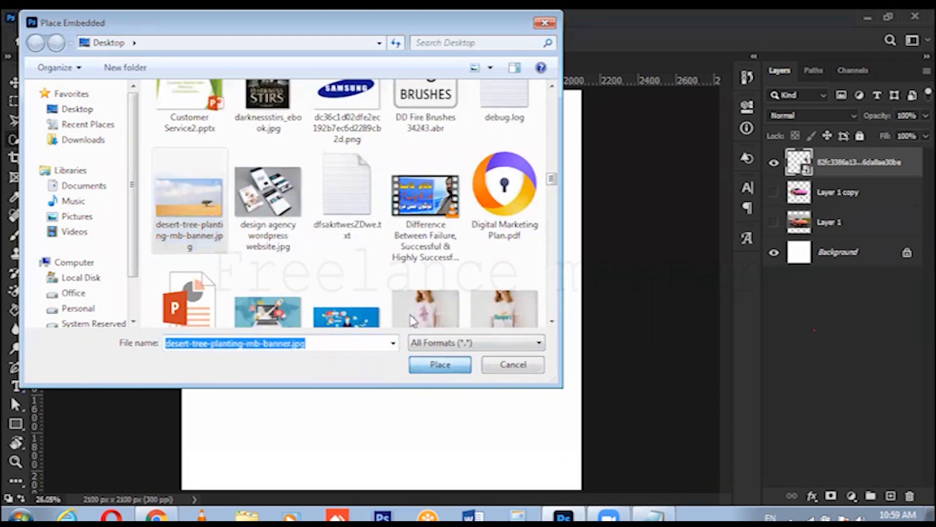
pyautogui.click(439, 365)
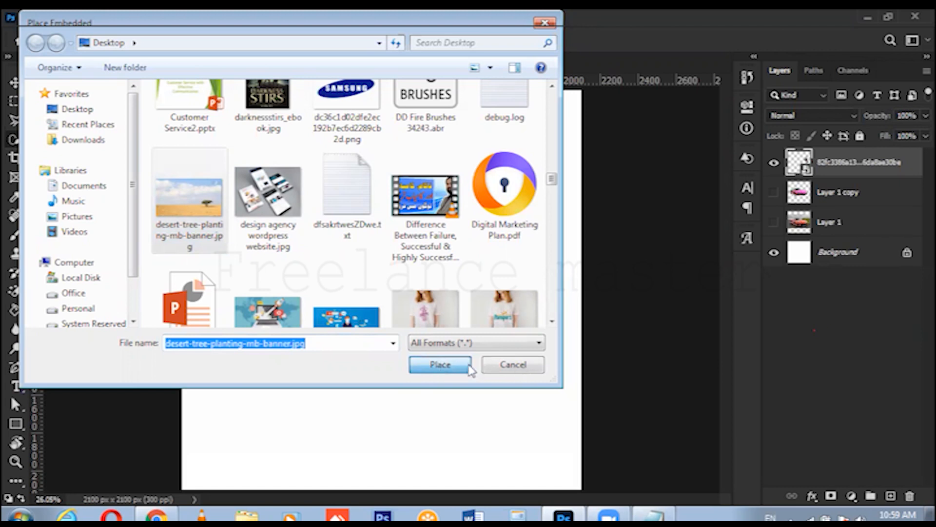
pyautogui.click(439, 368)
pyautogui.press('Return')
pyautogui.press('w')
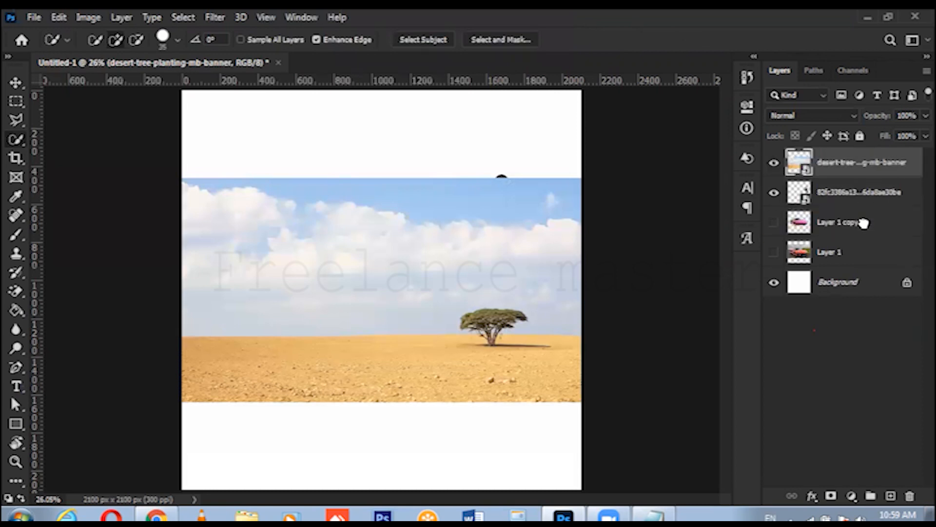
pyautogui.moveTo(864, 222); pyautogui.dragTo(864, 225)
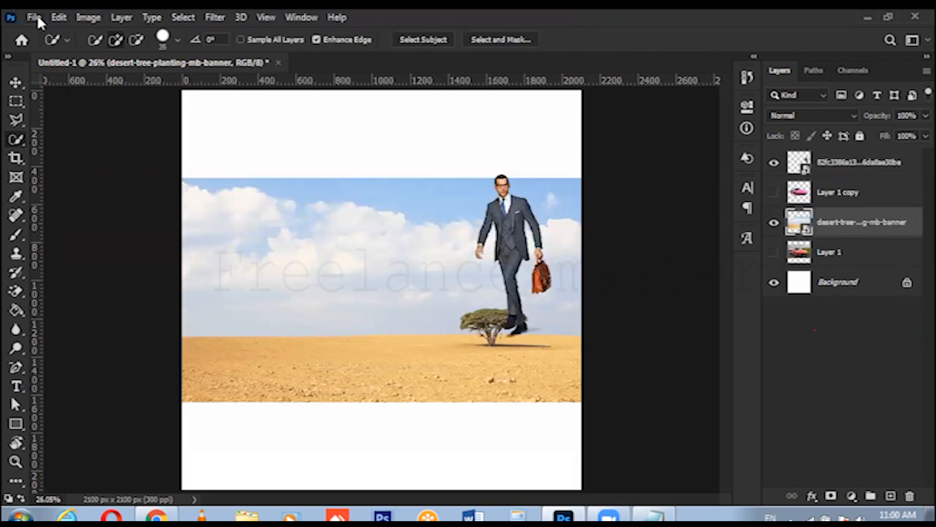
# Step: Place the runway image shutterstock_1238494933.jpg from the Desktop as an embedded object directly above the desert layer
pyautogui.click(38, 21)
pyautogui.click(105, 293)
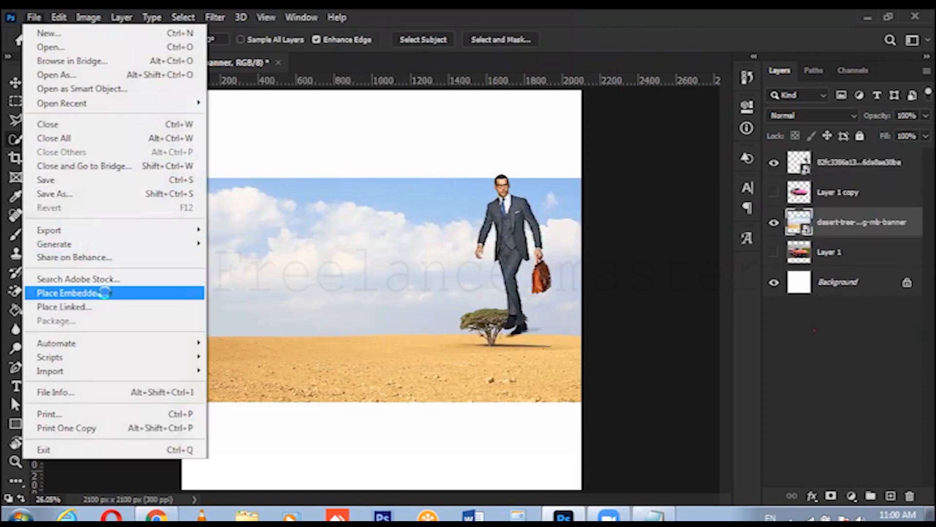
pyautogui.scroll(-10, 556, 187)
pyautogui.scroll(-10, 556, 202)
pyautogui.scroll(-10, 561, 223)
pyautogui.scroll(-10, 567, 249)
pyautogui.scroll(-10, 569, 278)
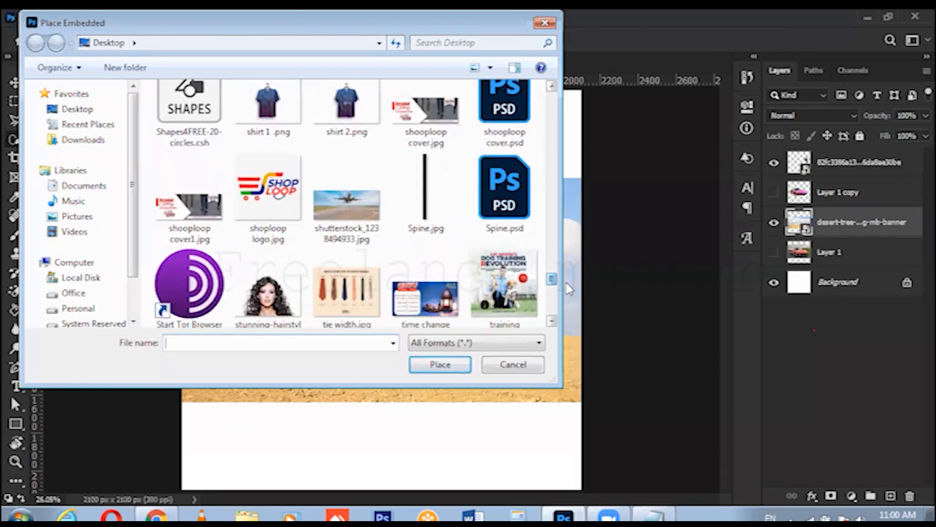
pyautogui.click(361, 222)
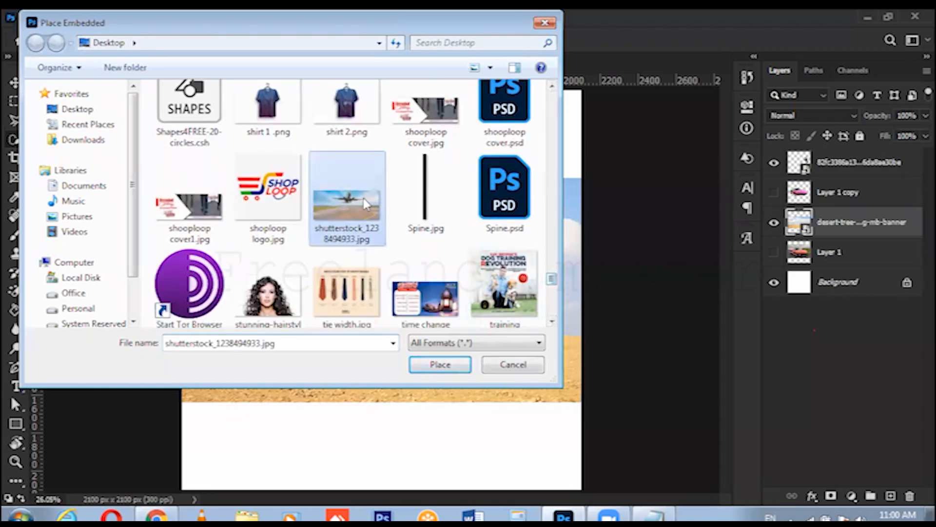
pyautogui.doubleClick(360, 224)
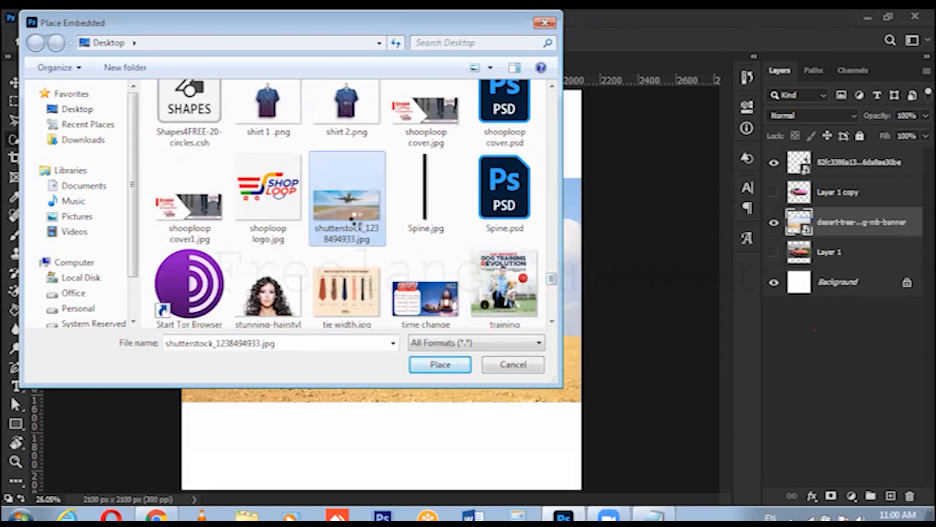
pyautogui.press('Return')
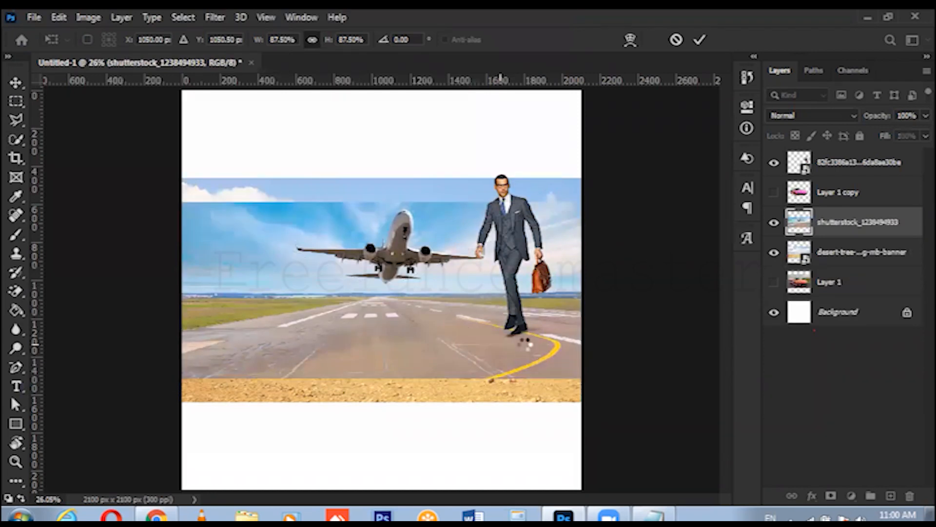
pyautogui.press('w')
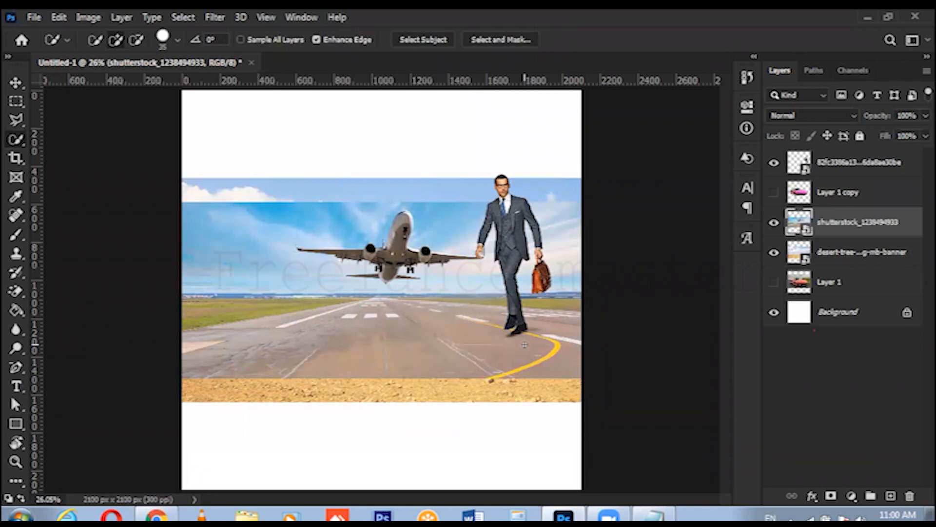
# Step: Transform the runway image so it spans the canvas width with its bottom edge aligned to the desert image's bottom
pyautogui.hotkey('ctrl', 't')
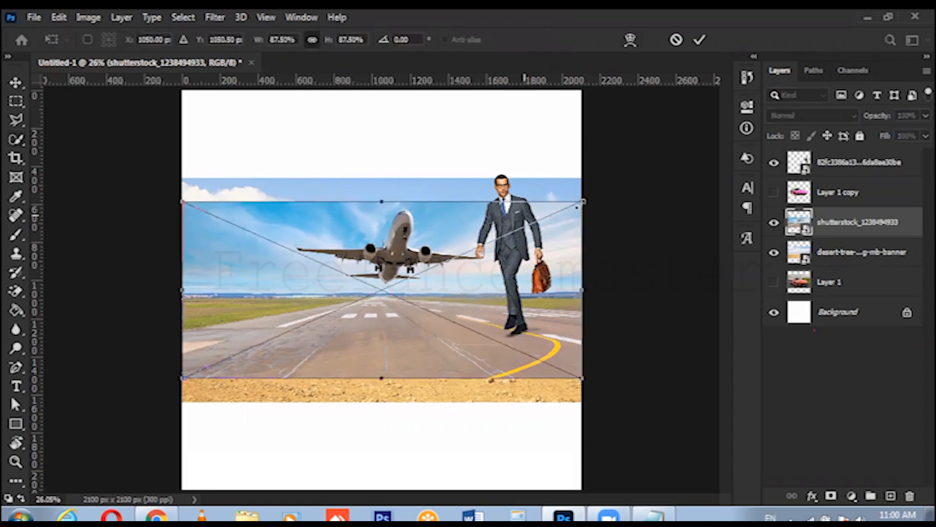
pyautogui.moveTo(588, 199); pyautogui.dragTo(441, 277)
pyautogui.moveTo(358, 346); pyautogui.dragTo(366, 370)
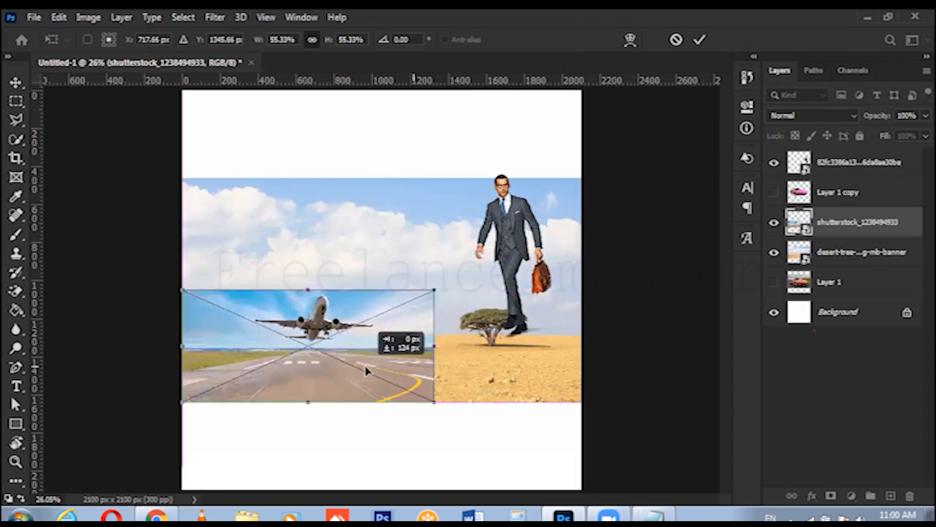
pyautogui.moveTo(435, 290); pyautogui.dragTo(586, 236)
pyautogui.press('Return')
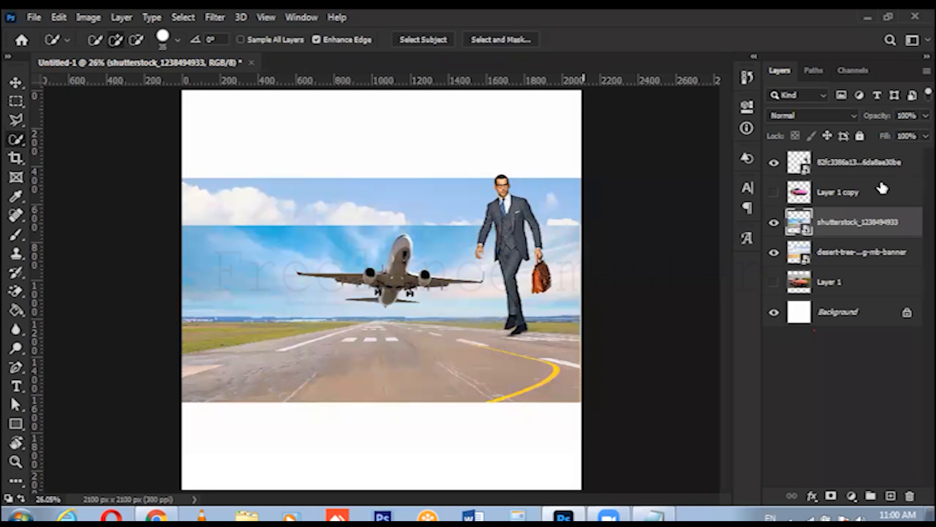
# Step: Compare the runway and desert backgrounds by toggling the runway layer's visibility, leaving it hidden
pyautogui.click(771, 225)
pyautogui.click(772, 226)
pyautogui.click(772, 226)
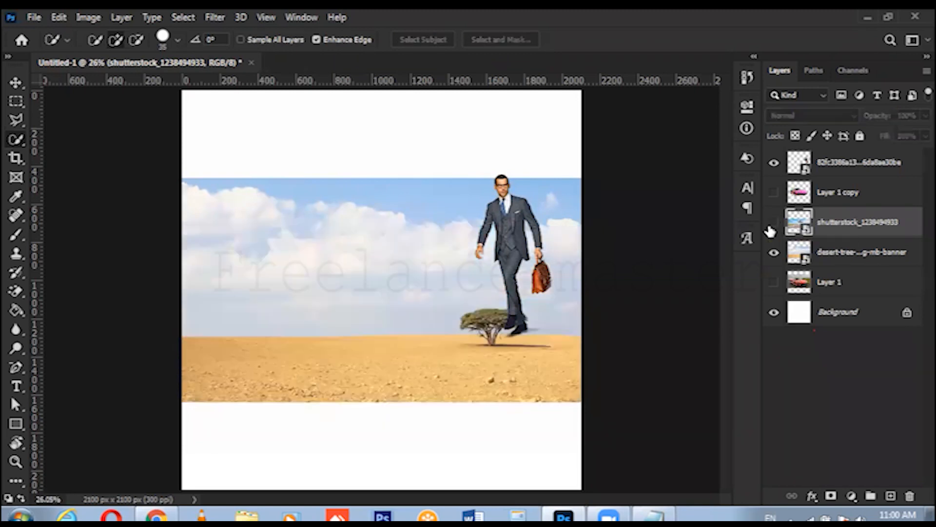
pyautogui.click(771, 225)
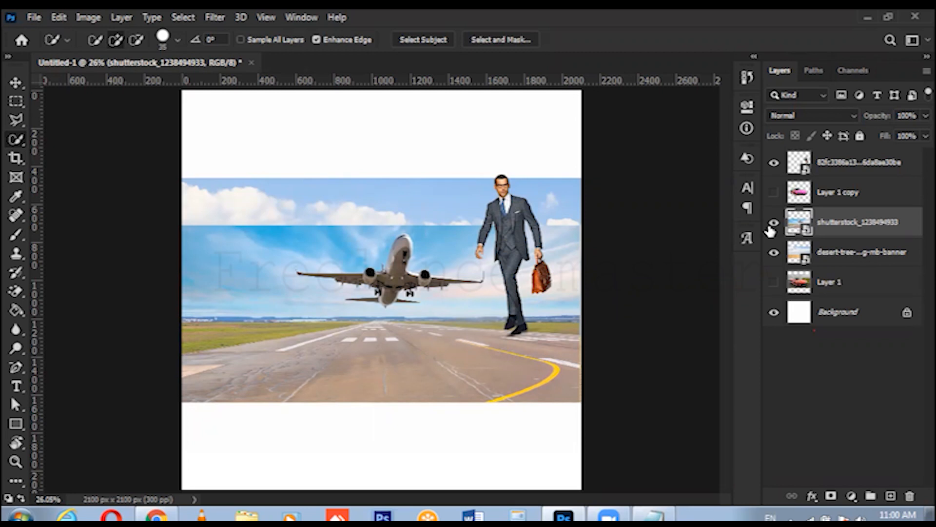
pyautogui.click(771, 225)
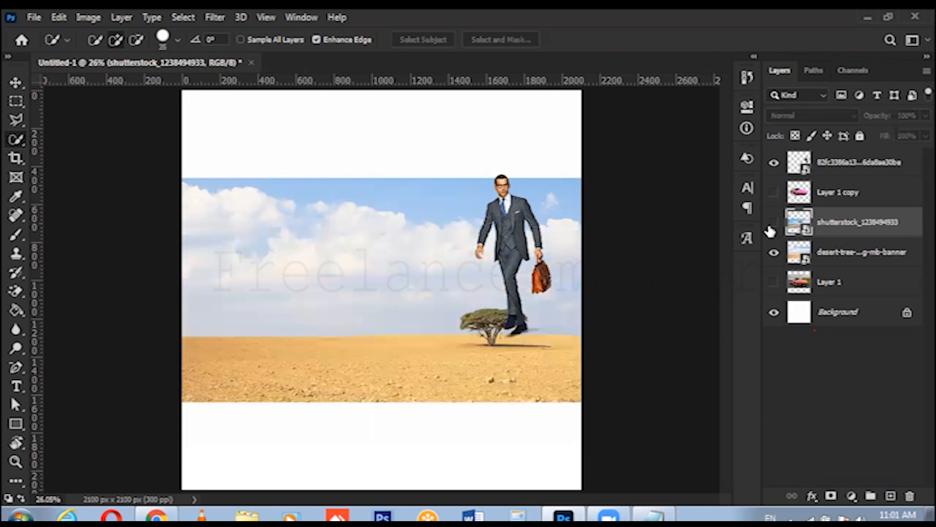
pyautogui.click(773, 223)
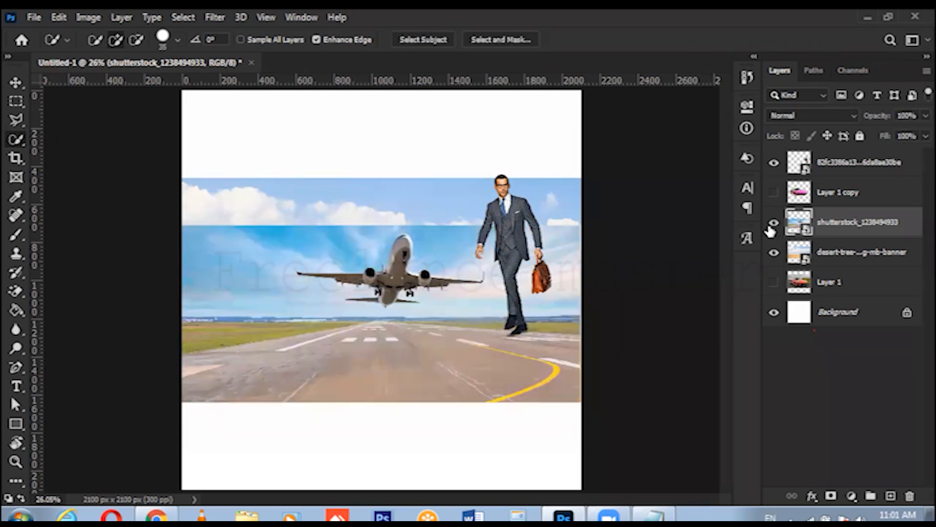
pyautogui.click(773, 224)
pyautogui.click(773, 223)
pyautogui.click(773, 223)
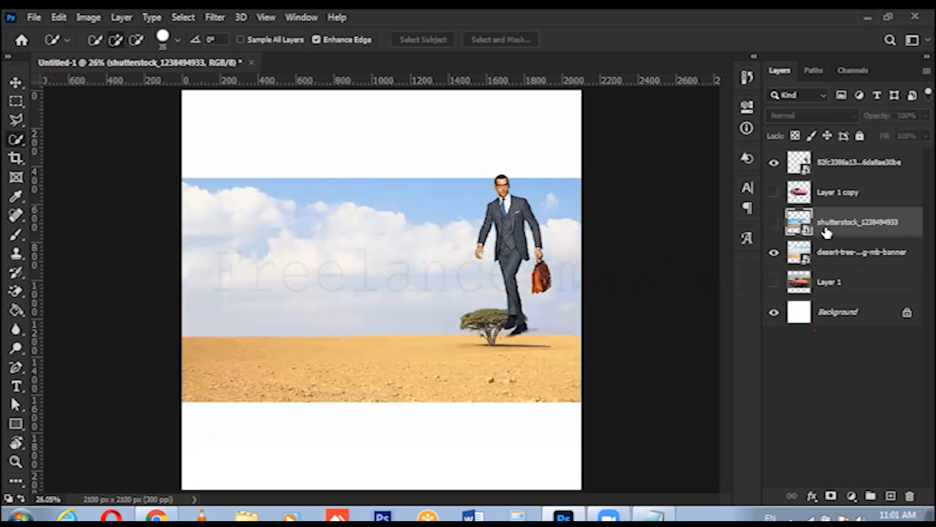
# Step: Enlarge the desert image to about 88% and reposition it so it covers the canvas width and most of its height
pyautogui.click(833, 261)
pyautogui.hotkey('ctrl', 't')
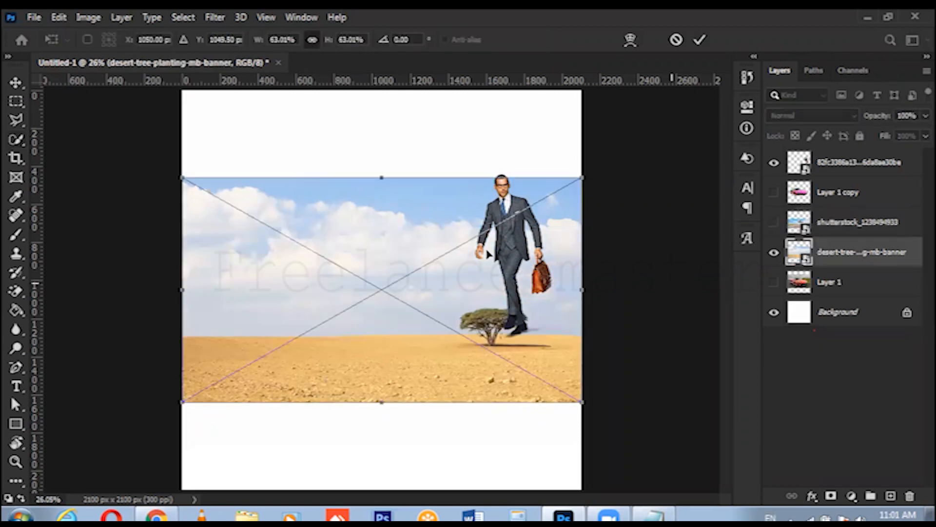
pyautogui.moveTo(183, 178); pyautogui.dragTo(39, 49)
pyautogui.moveTo(328, 239)
pyautogui.mouseDown()
pyautogui.moveTo(403, 239)
pyautogui.moveTo(442, 259)
pyautogui.moveTo(420, 246)
pyautogui.mouseUp()
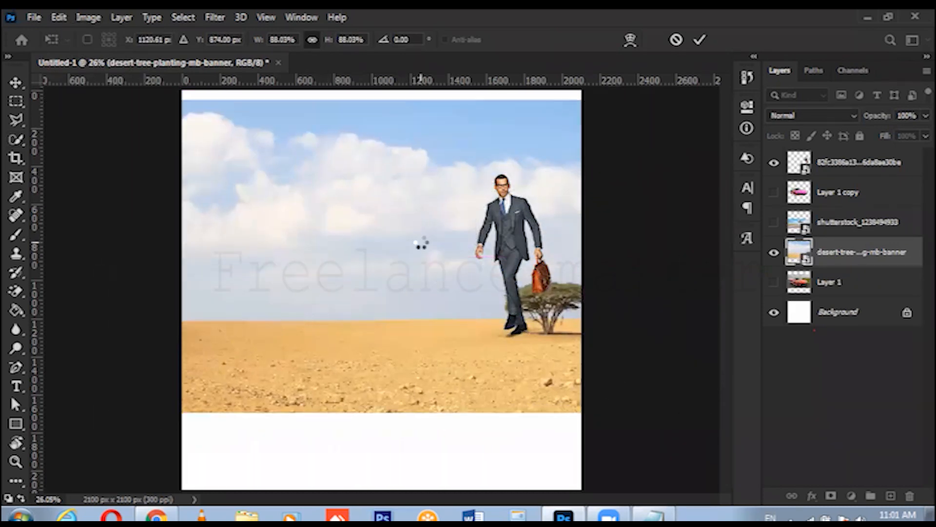
pyautogui.press('Return')
# Step: Show the runway layer and nudge it down until its bottom edge meets the desert image's bottom edge
pyautogui.click(774, 223)
pyautogui.click(773, 223)
pyautogui.click(774, 223)
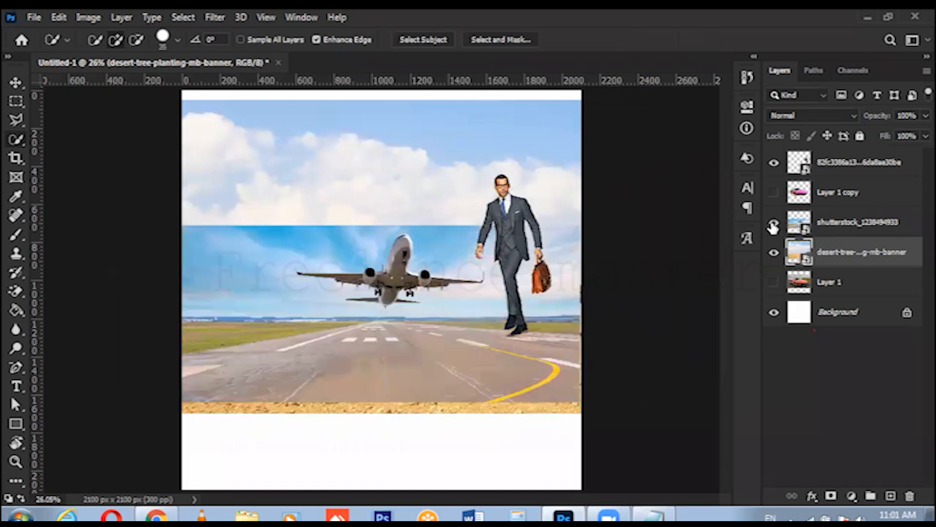
pyautogui.click(843, 230)
pyautogui.press('v')
pyautogui.hotkey('shift', 'Down')
pyautogui.hotkey('shift', 'Down')
pyautogui.hotkey('shift', 'Down')
pyautogui.hotkey('shift', 'Down')
pyautogui.hotkey('shift', 'Down')
pyautogui.hotkey('shift', 'Down')
pyautogui.hotkey('shift', 'Down')
pyautogui.hotkey('shift', 'Down')
pyautogui.hotkey('shift', 'Down')
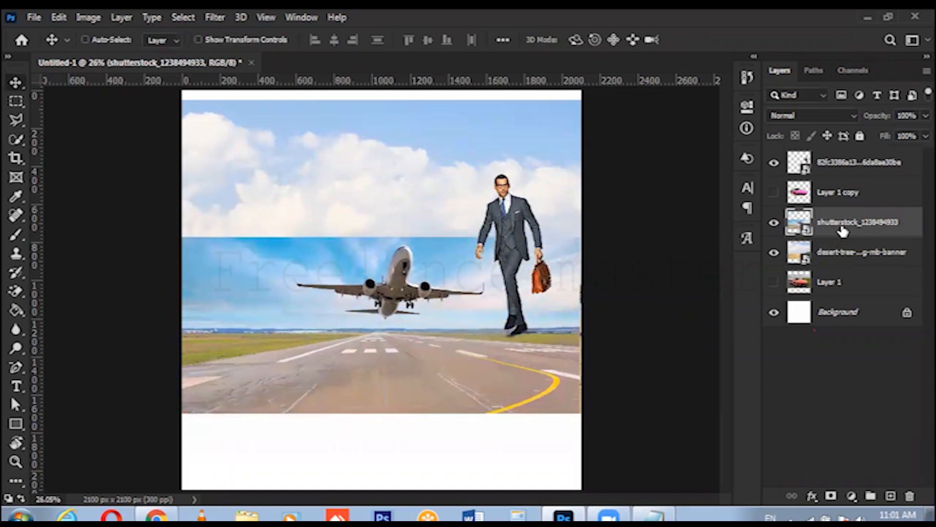
# Step: Select the airplane on the runway layer with the Object Selection tool and hide the businessman layer
pyautogui.rightClick(18, 139)
pyautogui.click(87, 153)
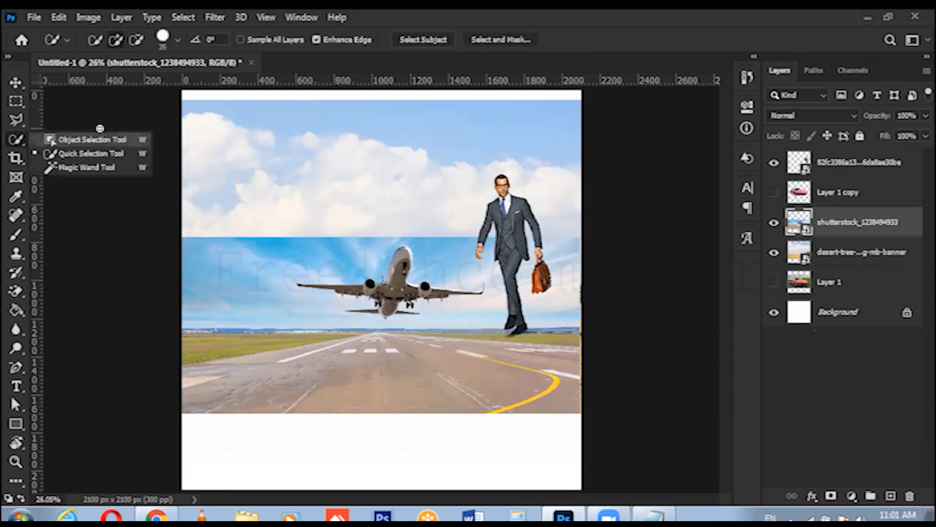
pyautogui.rightClick(22, 136)
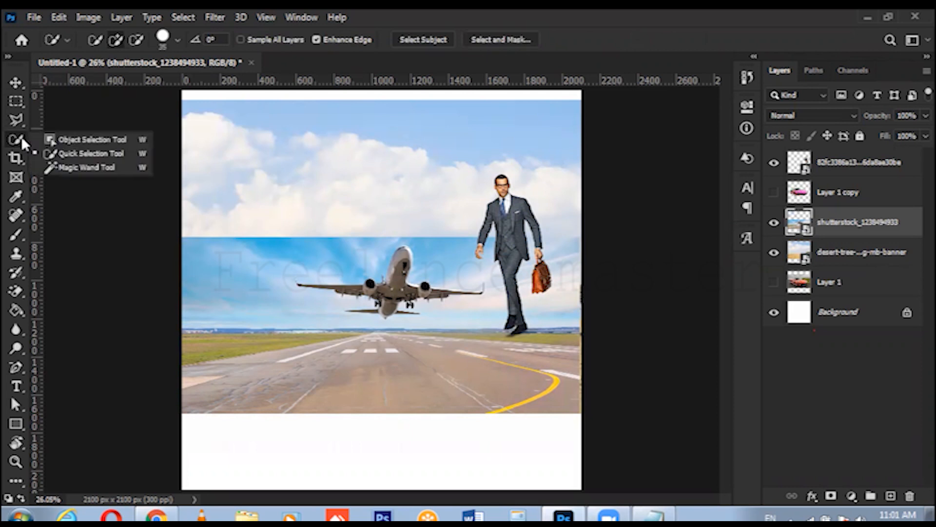
pyautogui.click(66, 138)
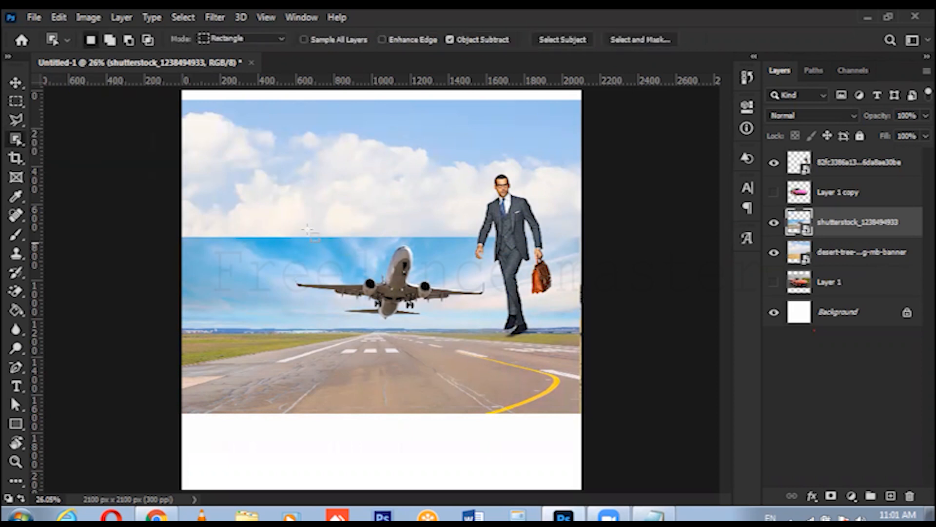
pyautogui.moveTo(258, 238); pyautogui.dragTo(515, 336)
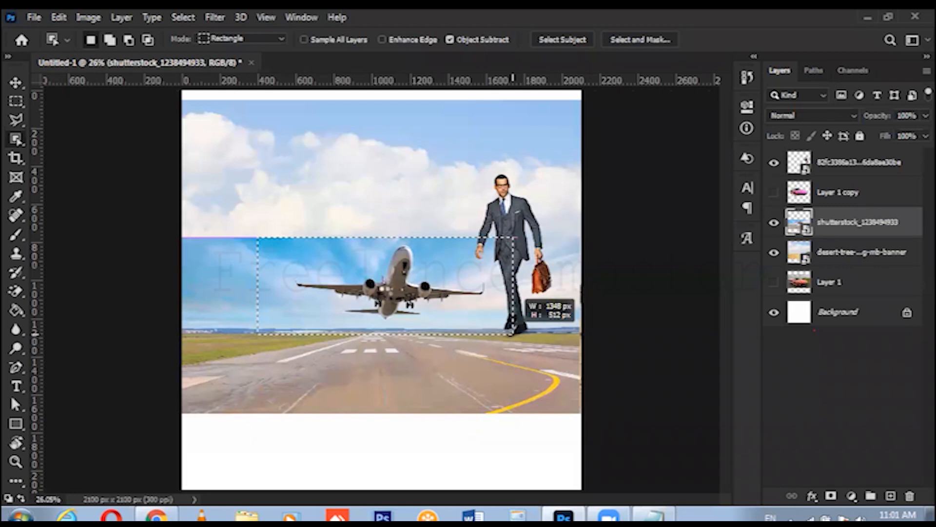
pyautogui.click(775, 164)
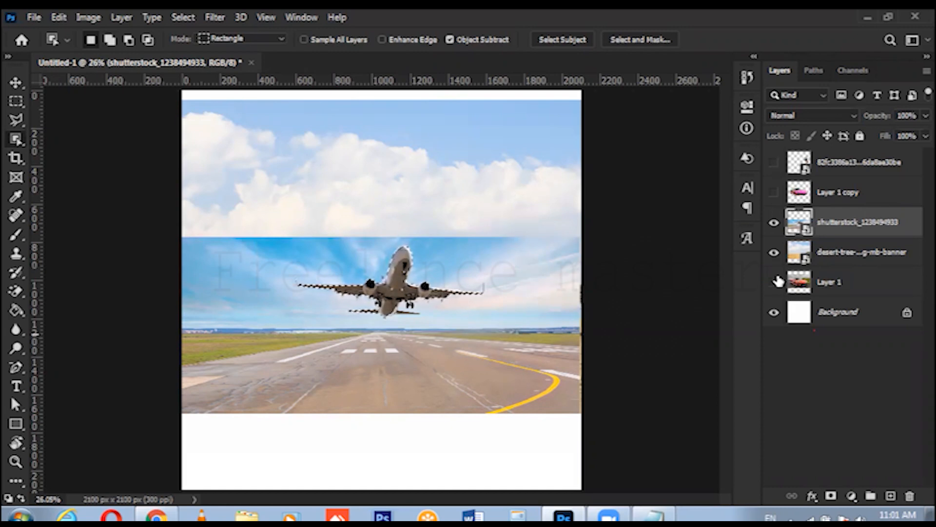
pyautogui.hotkey('ctrl', '+')
pyautogui.hotkey('ctrl', '+')
pyautogui.hotkey('ctrl', '+')
pyautogui.hotkey('ctrl', '+')
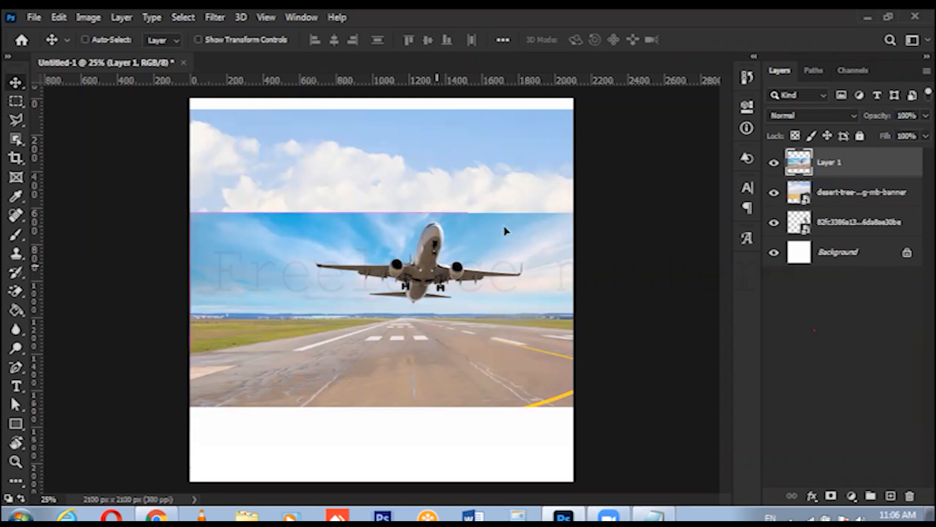
# Step: Scale down the runway image on Layer 1 and center it over the lower part of the desert image
pyautogui.hotkey('ctrl', 't')
pyautogui.moveTo(627, 213); pyautogui.dragTo(510, 259)
pyautogui.moveTo(451, 294); pyautogui.dragTo(473, 299)
pyautogui.press('Return')
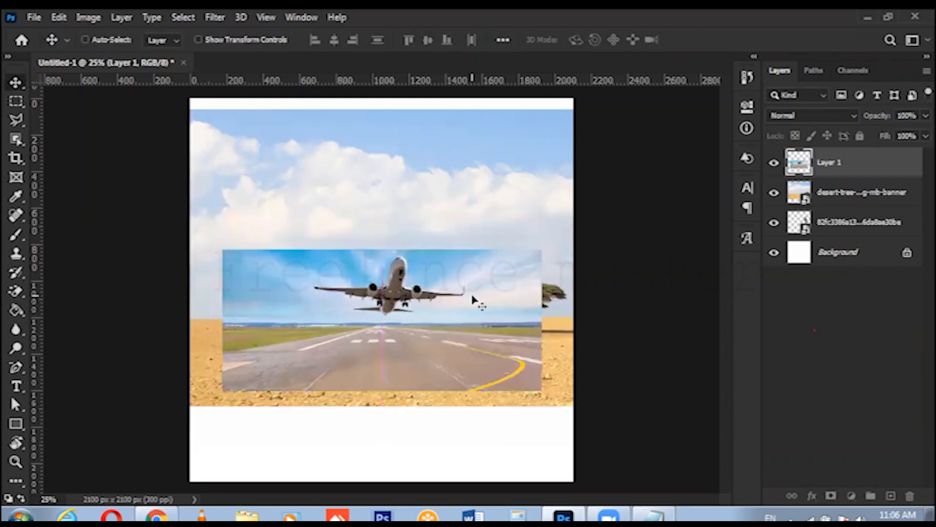
pyautogui.moveTo(337, 249); pyautogui.dragTo(336, 250)
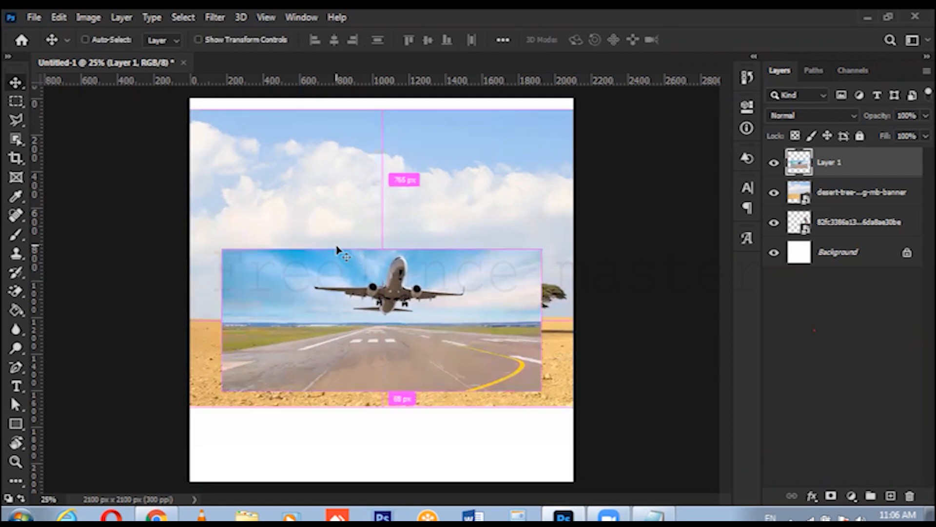
pyautogui.hotkey('ctrl', '+')
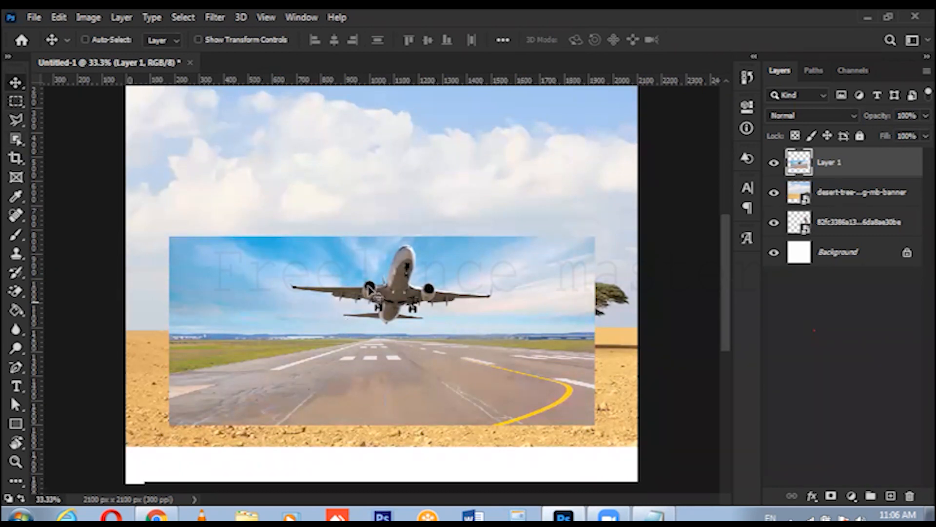
# Step: Select the sky and airplane area of the runway image on Layer 1 with a rectangular marquee down to the horizon
pyautogui.click(19, 100)
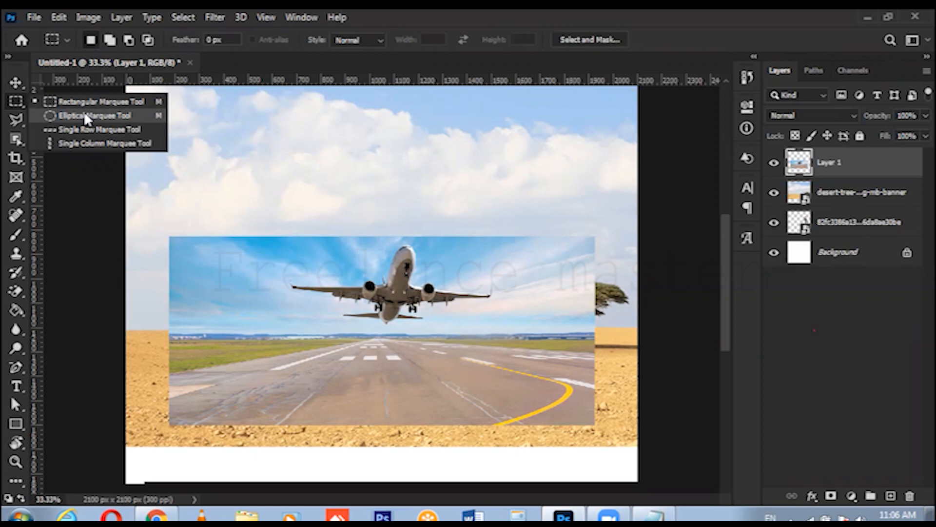
pyautogui.click(532, 114)
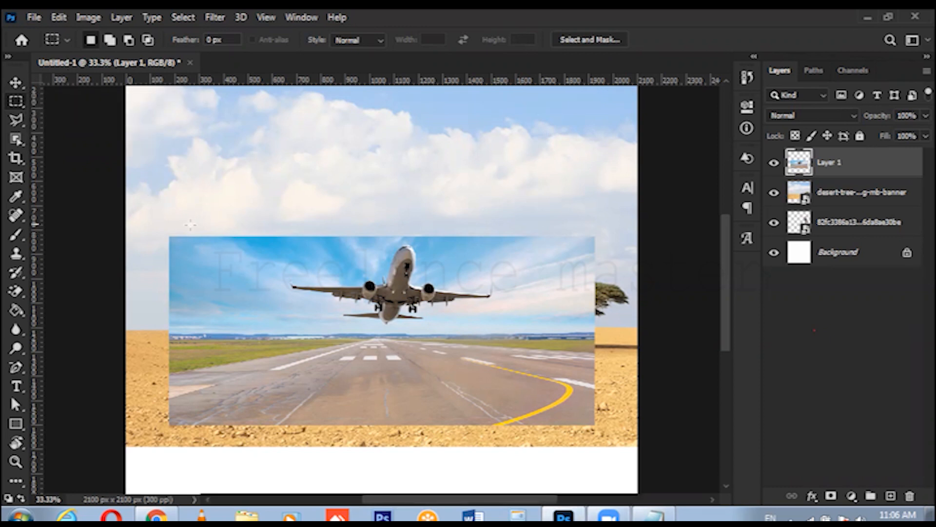
pyautogui.moveTo(143, 209); pyautogui.dragTo(640, 341)
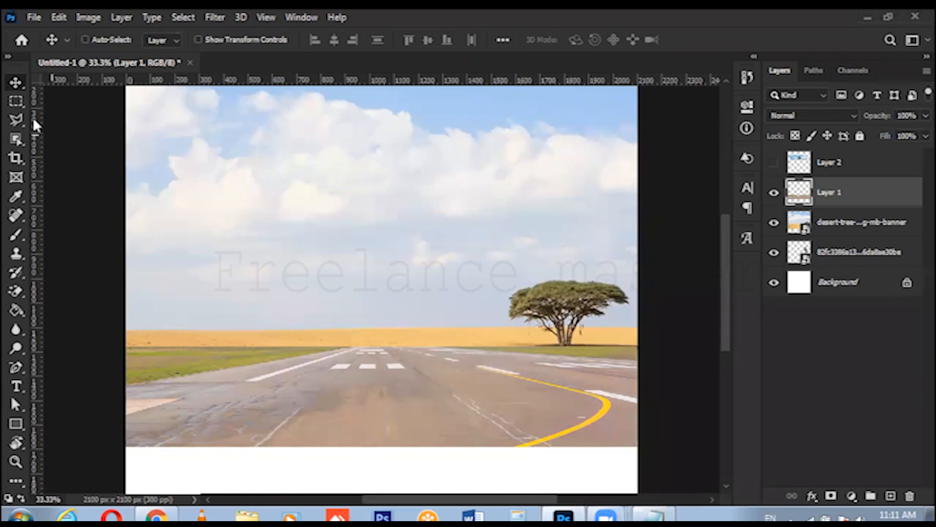
# Step: Select the grass area left of the runway on Layer 1 with the Quick Selection tool, delete it, and deselect
pyautogui.click(16, 141)
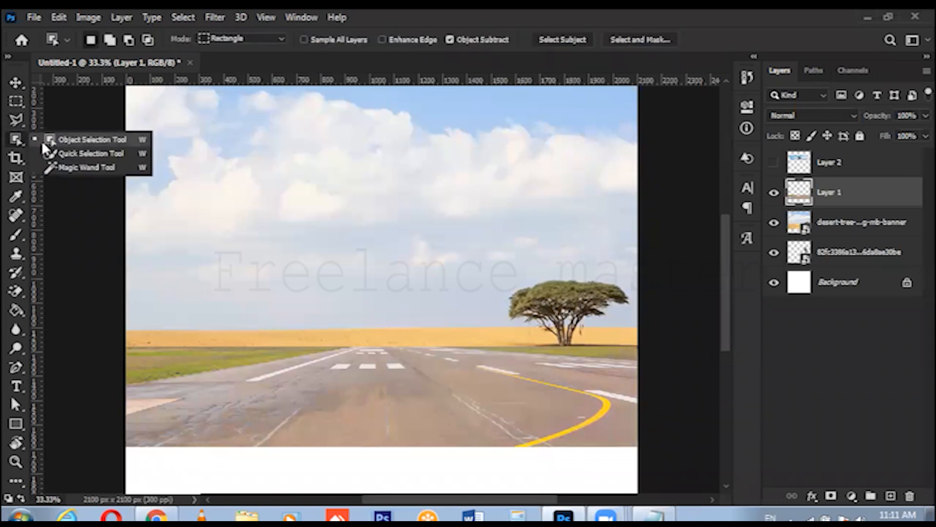
pyautogui.click(64, 154)
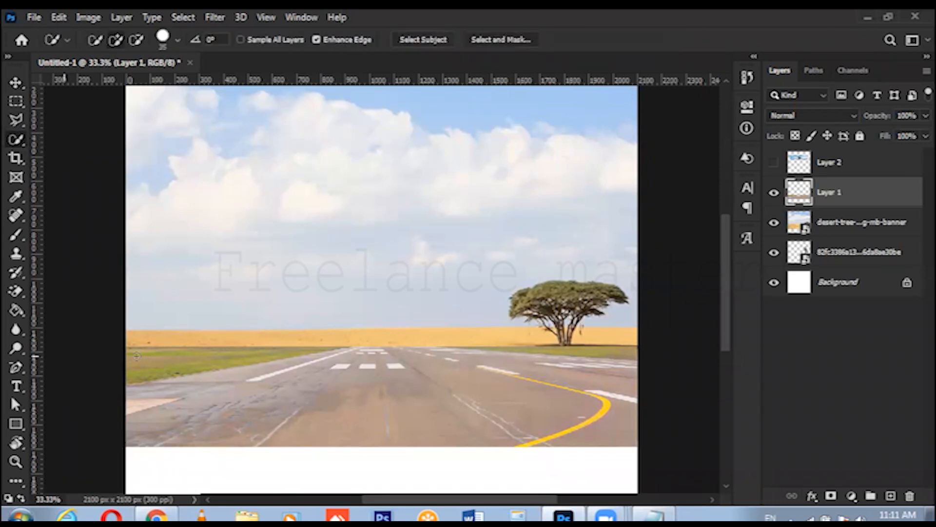
pyautogui.click(133, 358)
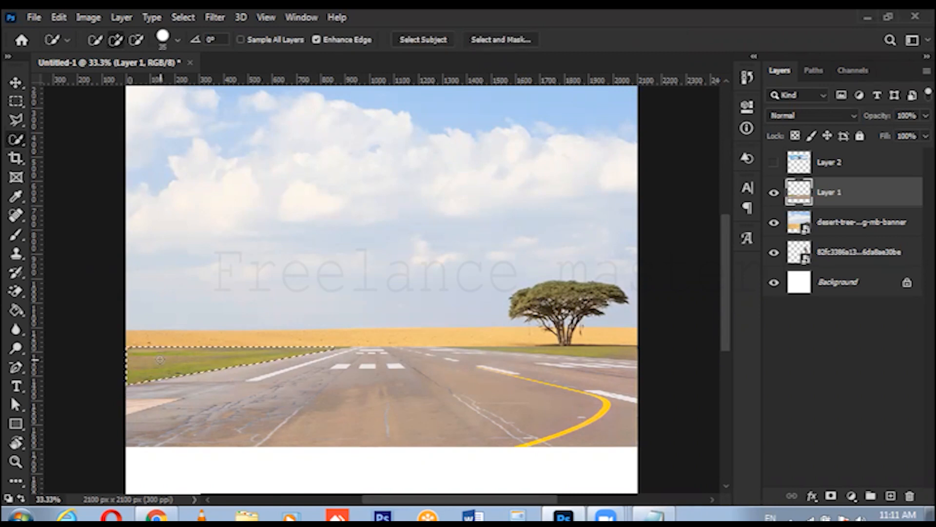
pyautogui.press('Delete')
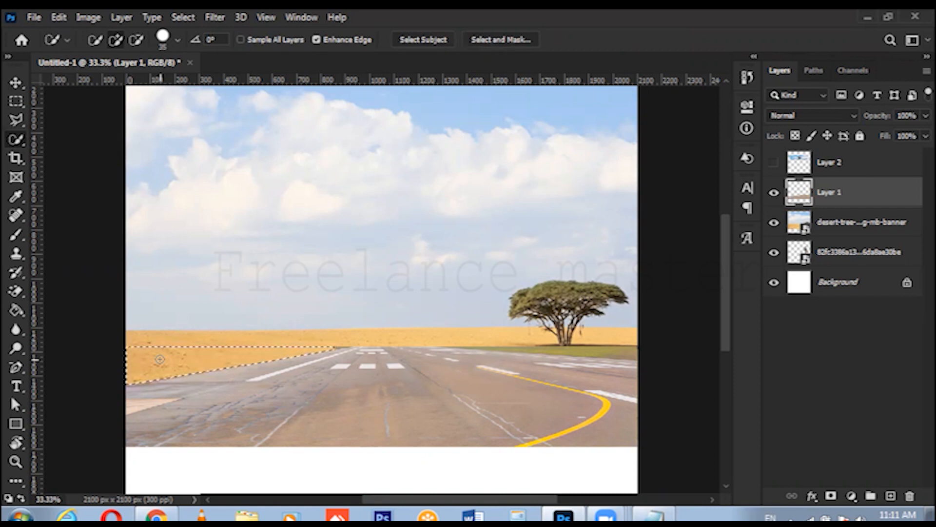
pyautogui.rightClick(183, 361)
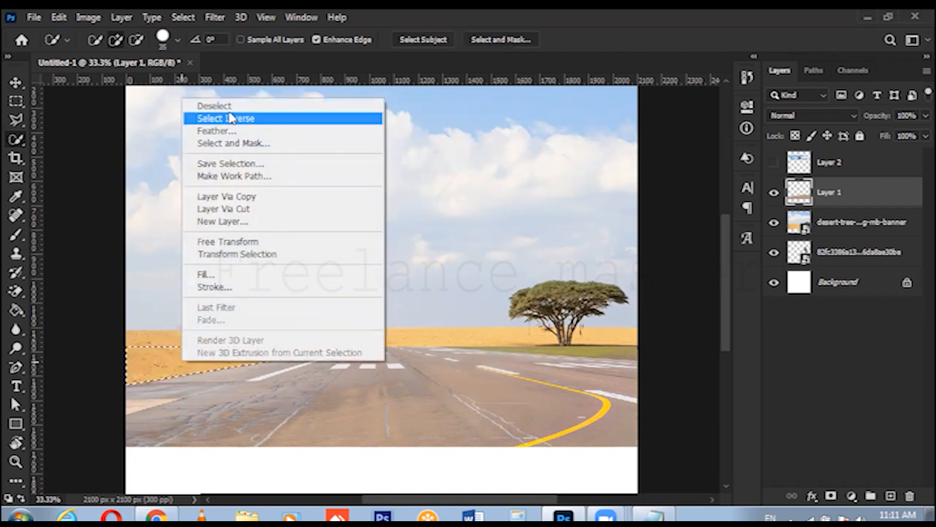
pyautogui.click(230, 108)
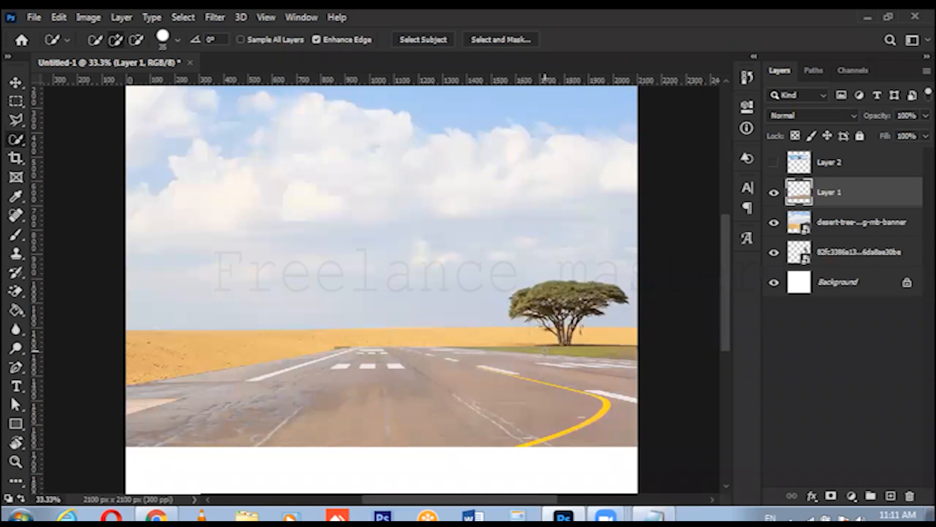
# Step: Select the grass strip below the tree right of the runway on Layer 1, delete it, and clear the selection
pyautogui.moveTo(591, 359)
pyautogui.mouseDown()
pyautogui.moveTo(452, 344)
pyautogui.moveTo(517, 346)
pyautogui.moveTo(609, 385)
pyautogui.moveTo(623, 404)
pyautogui.moveTo(597, 375)
pyautogui.moveTo(453, 353)
pyautogui.mouseUp()
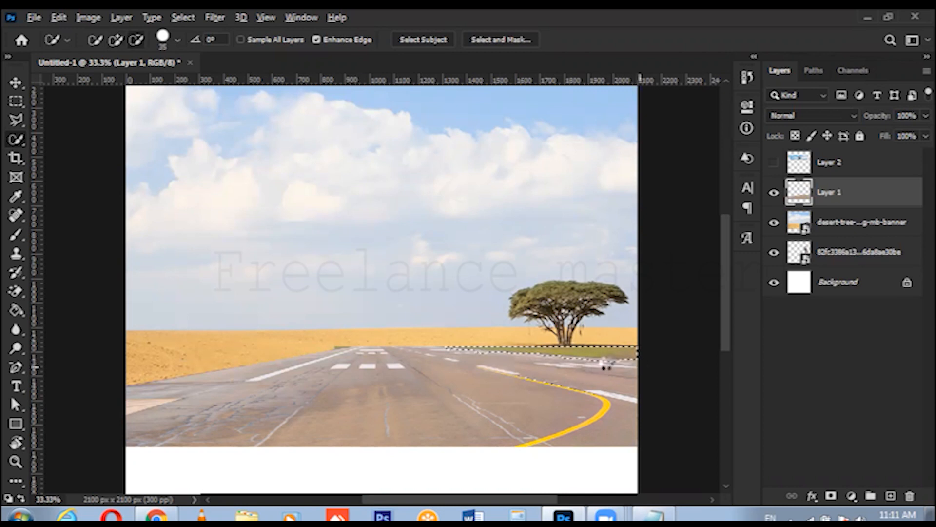
pyautogui.press('Delete')
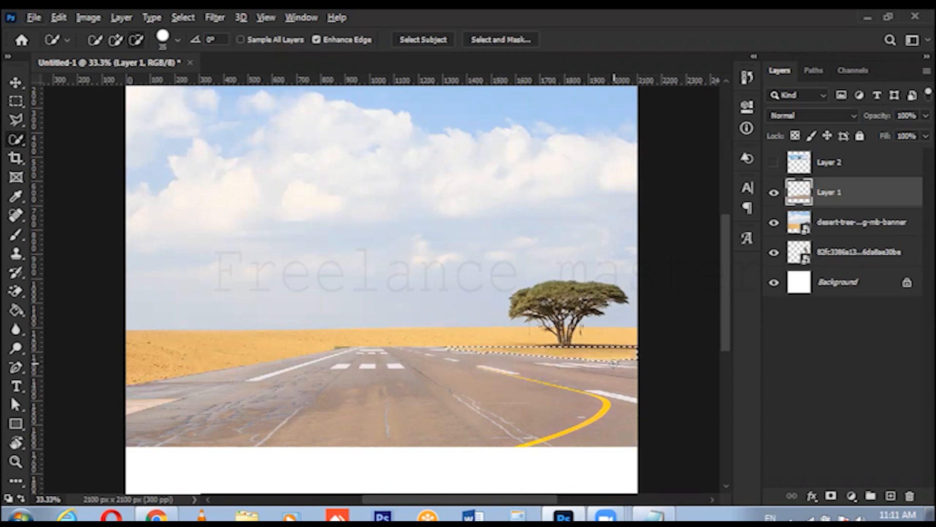
pyautogui.hotkey('ctrl', 'd')
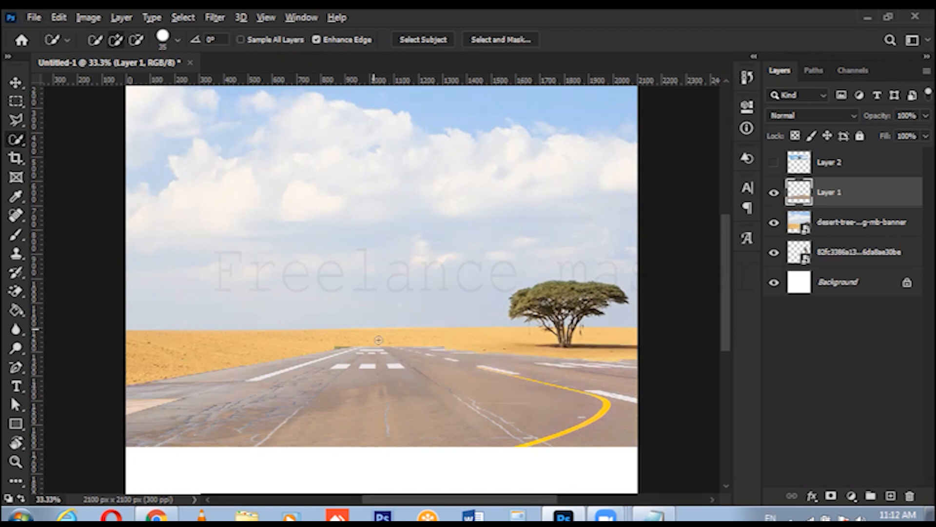
# Step: Enlarge the runway on Layer 1 very slightly with Free Transform
pyautogui.hotkey('ctrl', 't')
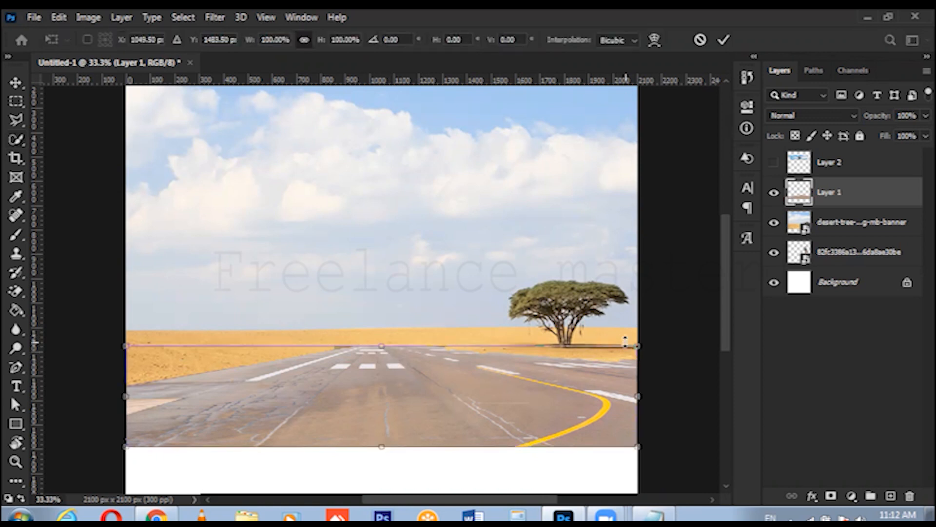
pyautogui.moveTo(635, 345)
pyautogui.mouseDown()
pyautogui.moveTo(658, 322)
pyautogui.moveTo(678, 331)
pyautogui.moveTo(638, 344)
pyautogui.mouseUp()
pyautogui.press('Return')
# Step: Scale the desert image down to about 75% and center it horizontally, with its bottom edge level with the runway's
pyautogui.click(878, 219)
pyautogui.hotkey('ctrl', 't')
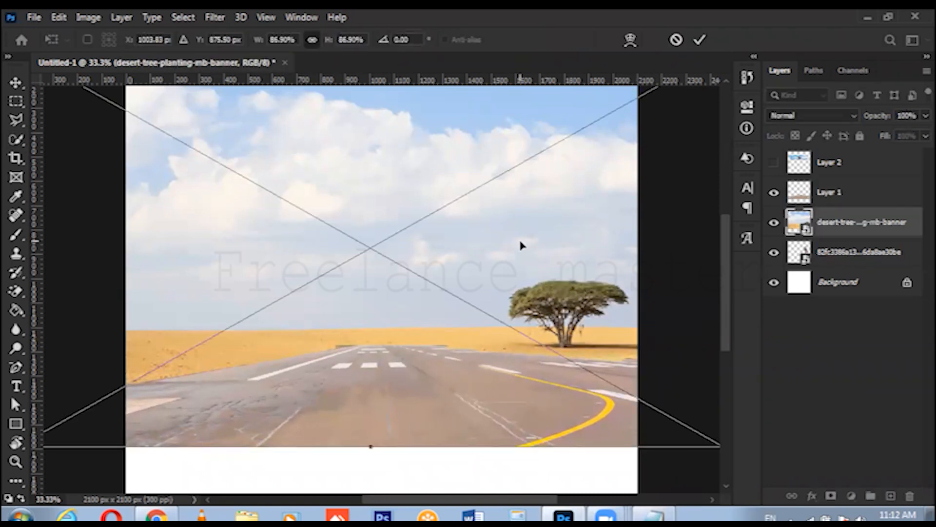
pyautogui.hotkey('ctrl', '-')
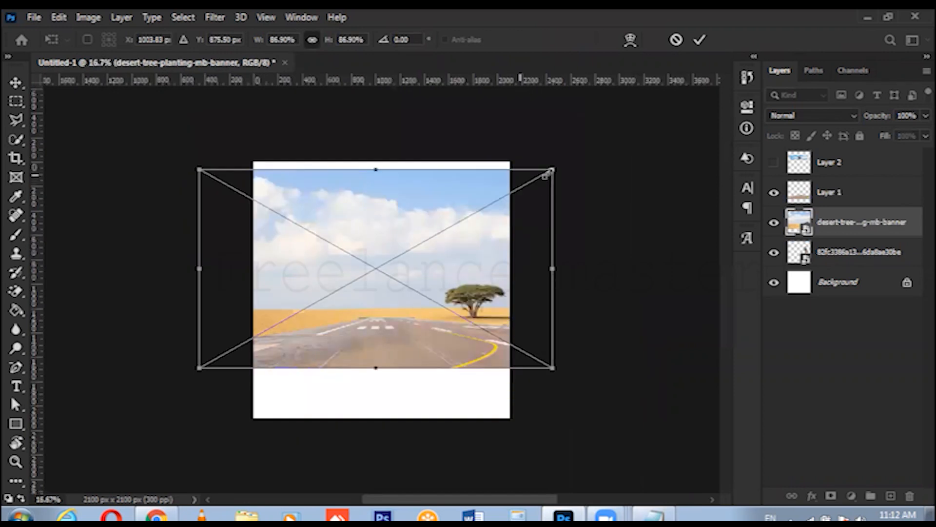
pyautogui.moveTo(553, 169); pyautogui.dragTo(504, 196)
pyautogui.moveTo(447, 295); pyautogui.dragTo(472, 295)
pyautogui.hotkey('ctrl', '+')
pyautogui.hotkey('ctrl', '+')
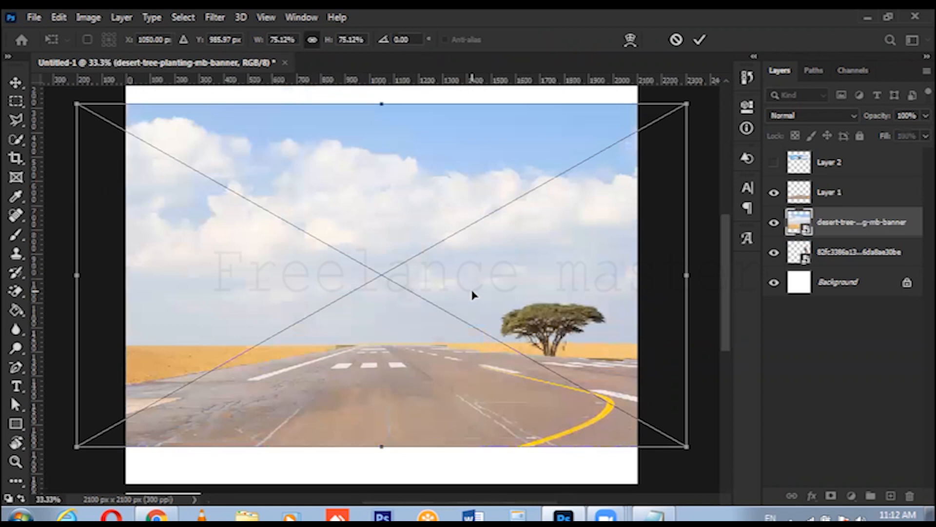
pyautogui.press('Return')
# Step: Enlarge the desert image to about 79% so the tree stands closer to the canvas's right edge
pyautogui.press('w')
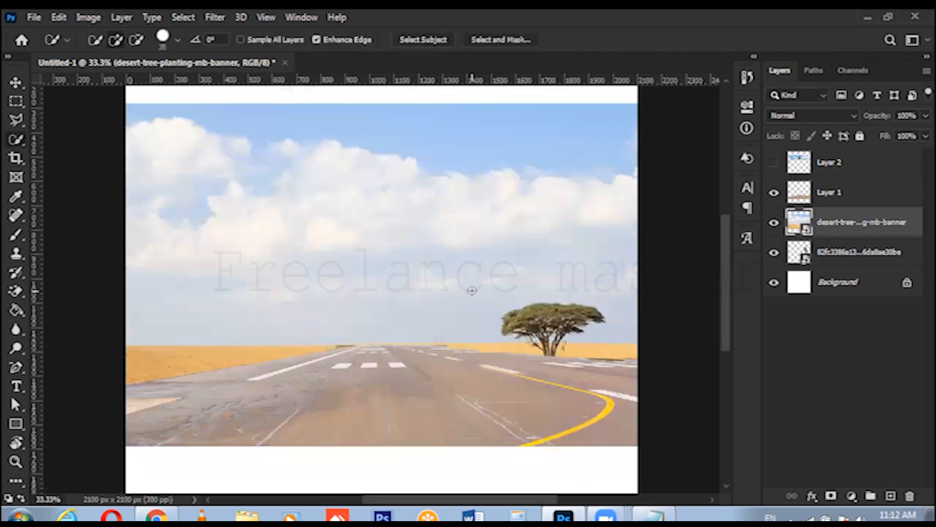
pyautogui.hotkey('ctrl', 't')
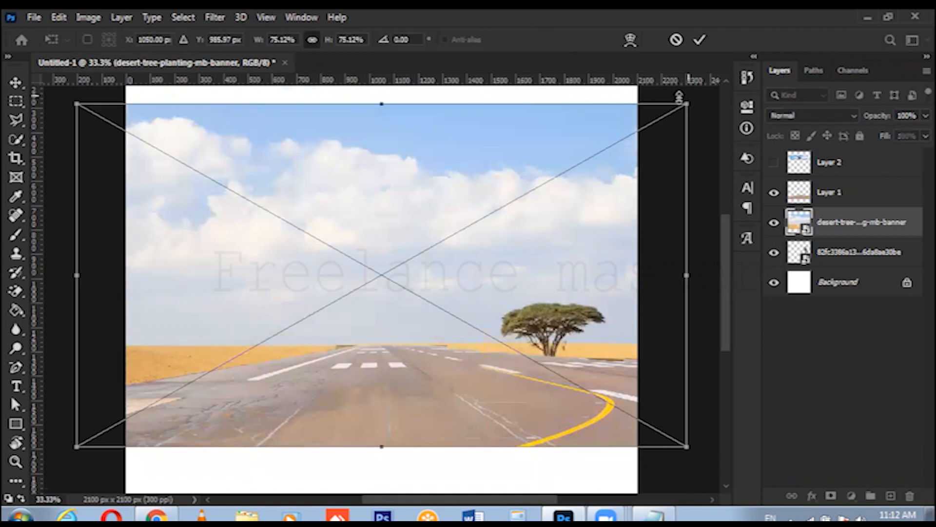
pyautogui.moveTo(687, 104); pyautogui.dragTo(711, 83)
pyautogui.press('Return')
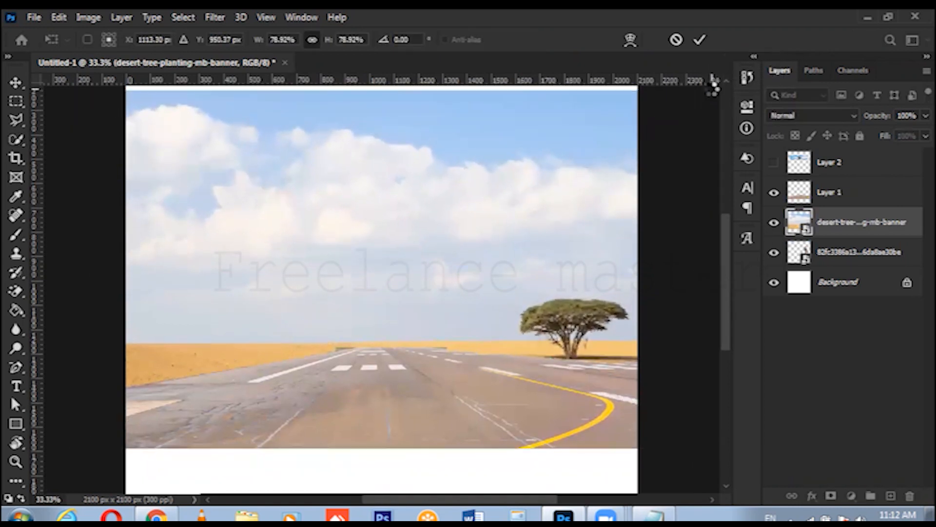
pyautogui.press('w')
# Step: Move the businessman layer above Layer 1, scale him down, and place him on the runway in front of the tree
pyautogui.moveTo(842, 251); pyautogui.dragTo(851, 185)
pyautogui.hotkey('ctrl', 't')
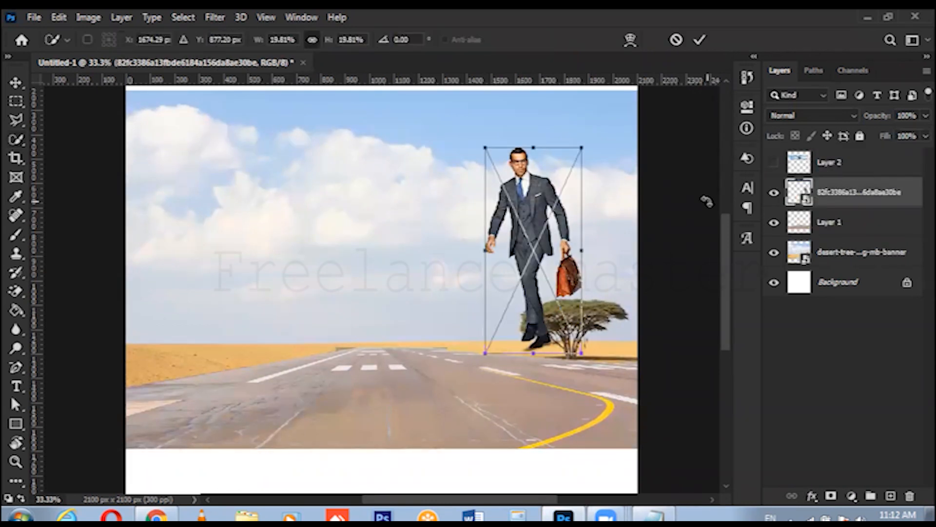
pyautogui.moveTo(485, 147); pyautogui.dragTo(520, 305)
pyautogui.moveTo(521, 349); pyautogui.dragTo(571, 366)
pyautogui.moveTo(529, 326); pyautogui.dragTo(519, 307)
pyautogui.press('Return')
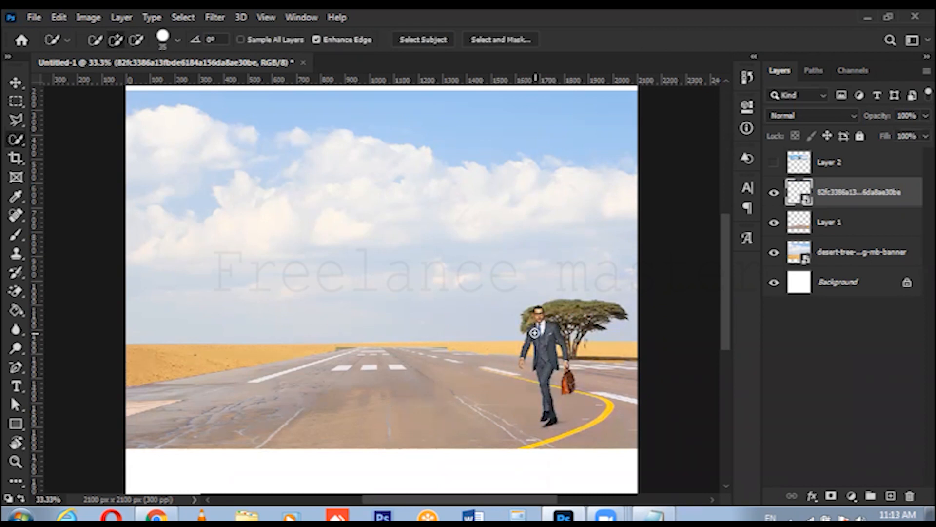
# Step: Switch to Chrome and replace the runway image search with a Google Images search for "airplan png"
pyautogui.click(165, 516)
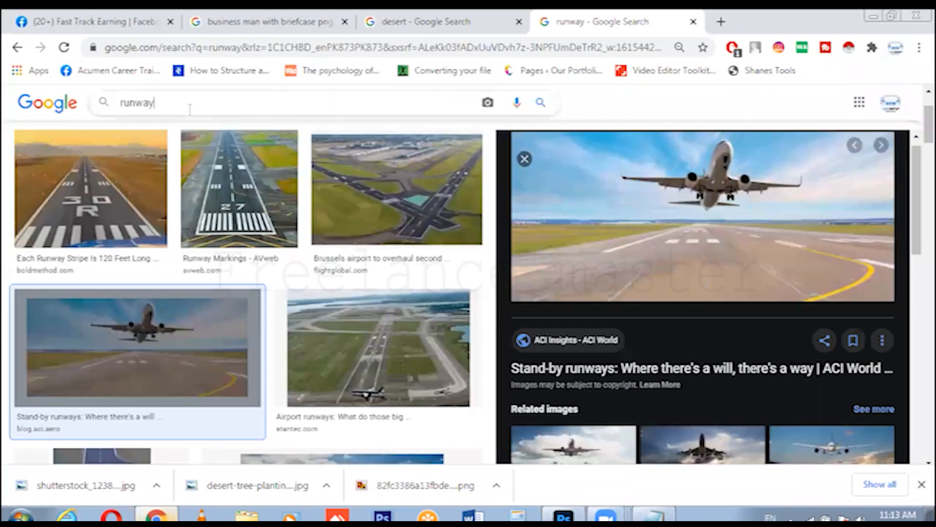
pyautogui.hotkey('ctrl', 'a')
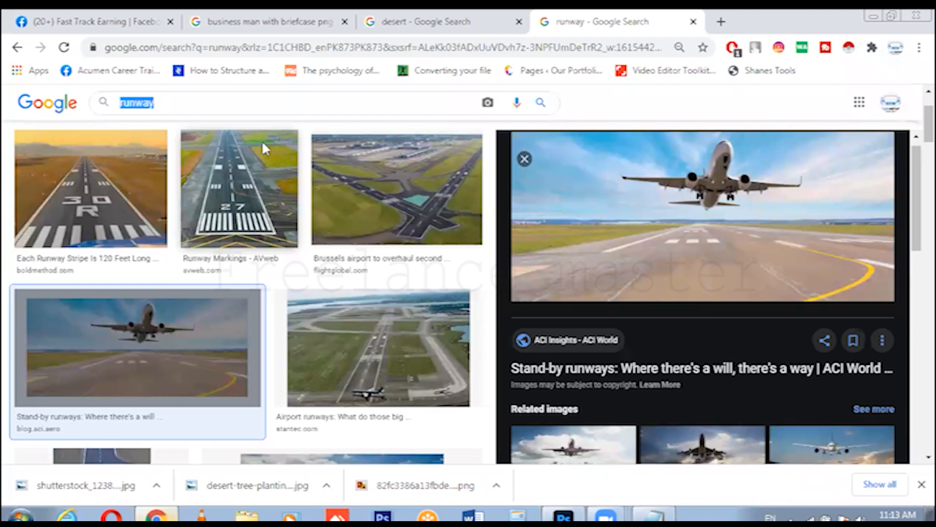
pyautogui.write('air')
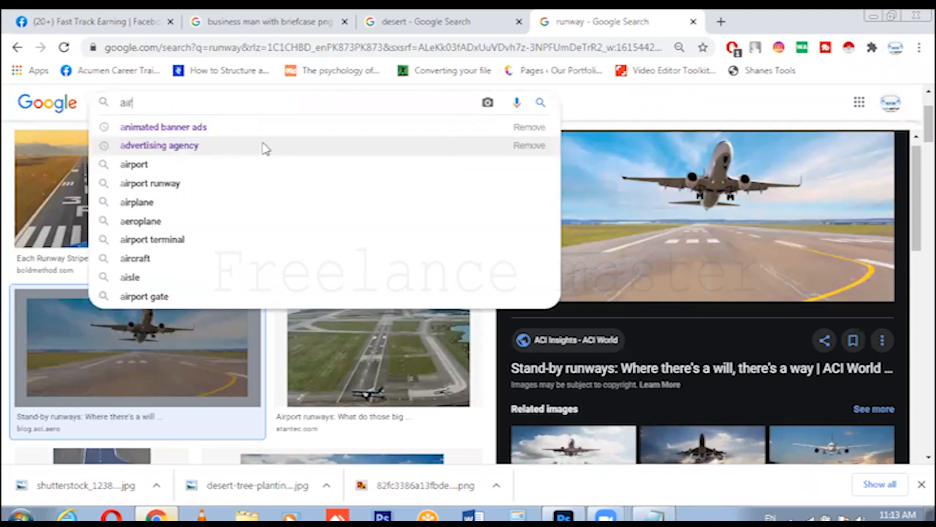
pyautogui.write('plan pn')
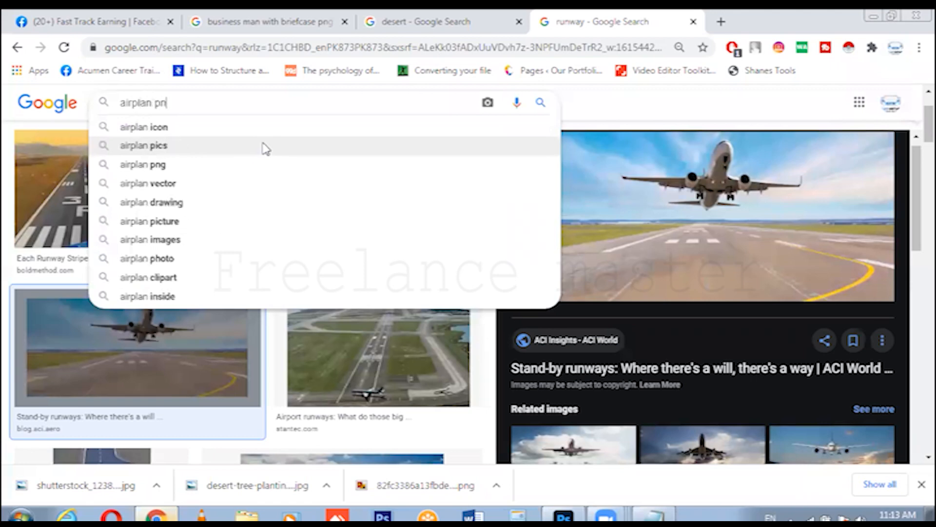
pyautogui.write('g')
pyautogui.press('Return')
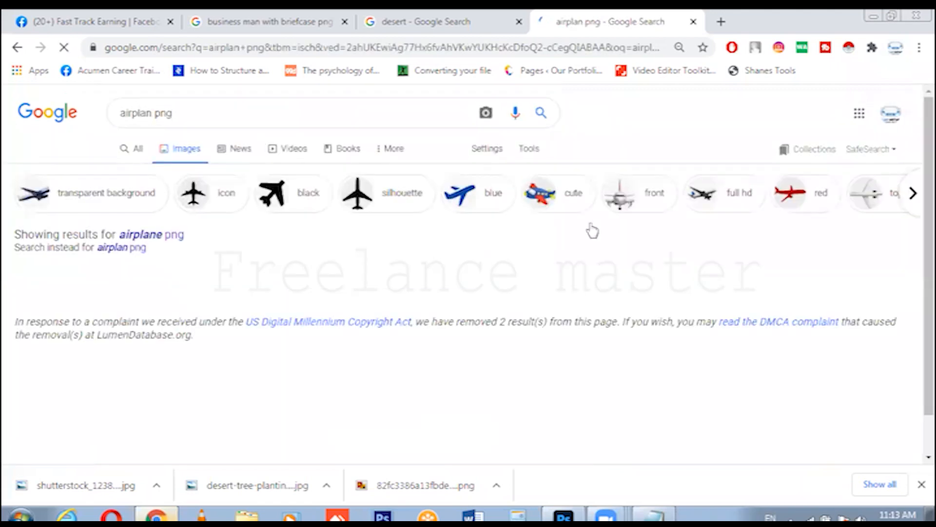
# Step: Look through the airplane image results for a suitable plane picture with a transparent background
pyautogui.moveTo(929, 126); pyautogui.dragTo(915, 297)
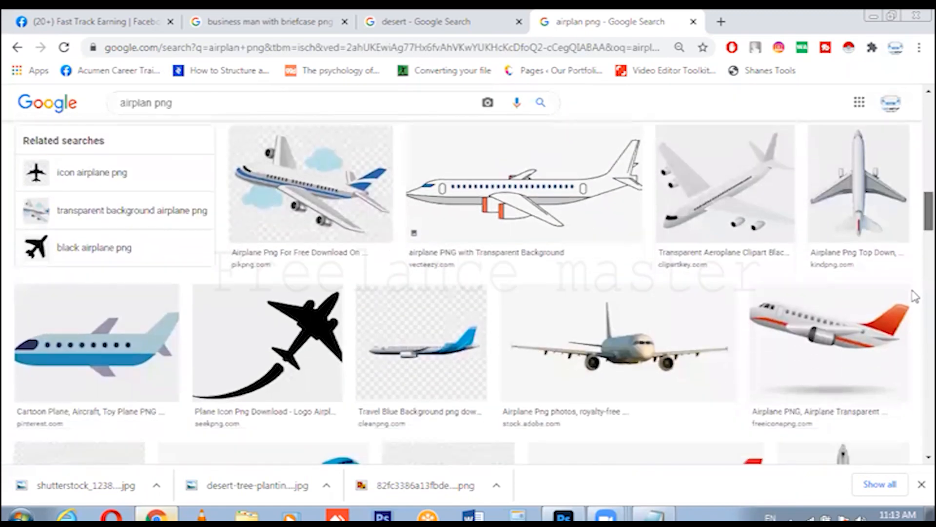
pyautogui.scroll(-5, 915, 297)
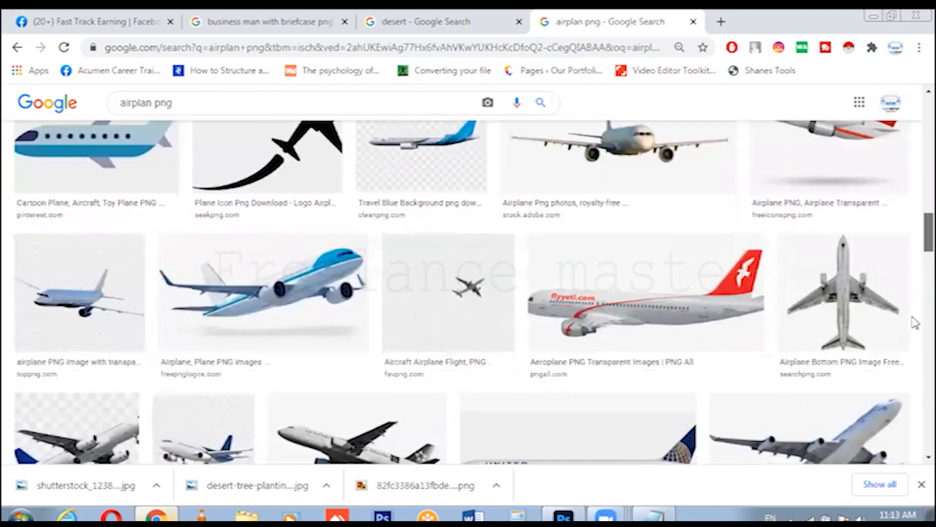
pyautogui.scroll(-4, 915, 268)
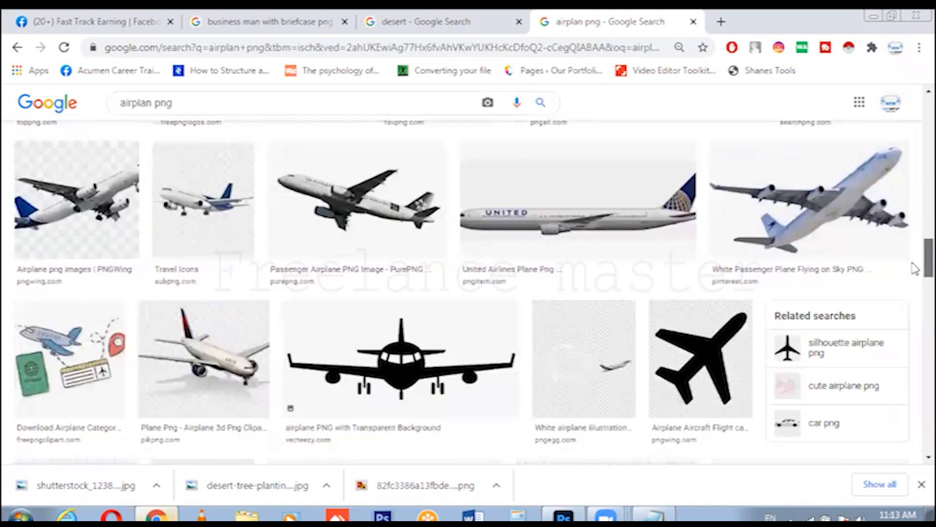
pyautogui.scroll(-5, 915, 275)
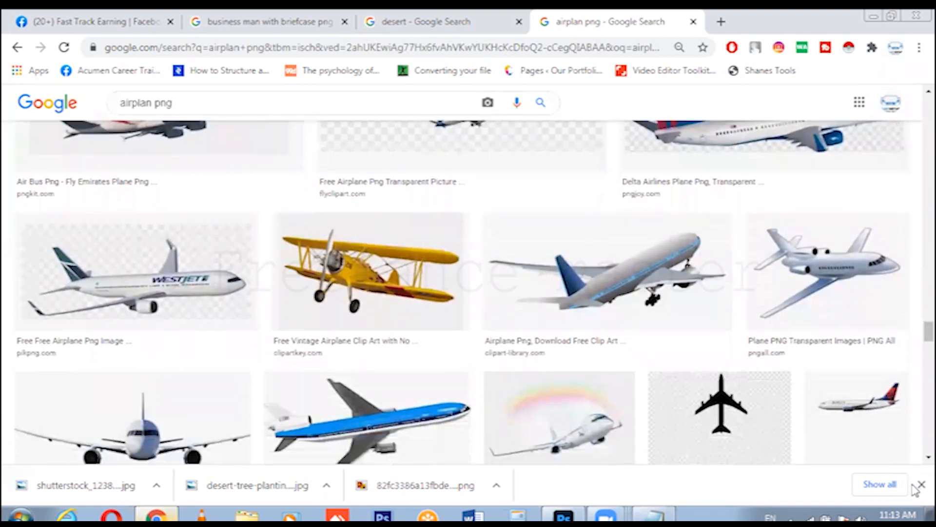
pyautogui.scroll(-1, 915, 501)
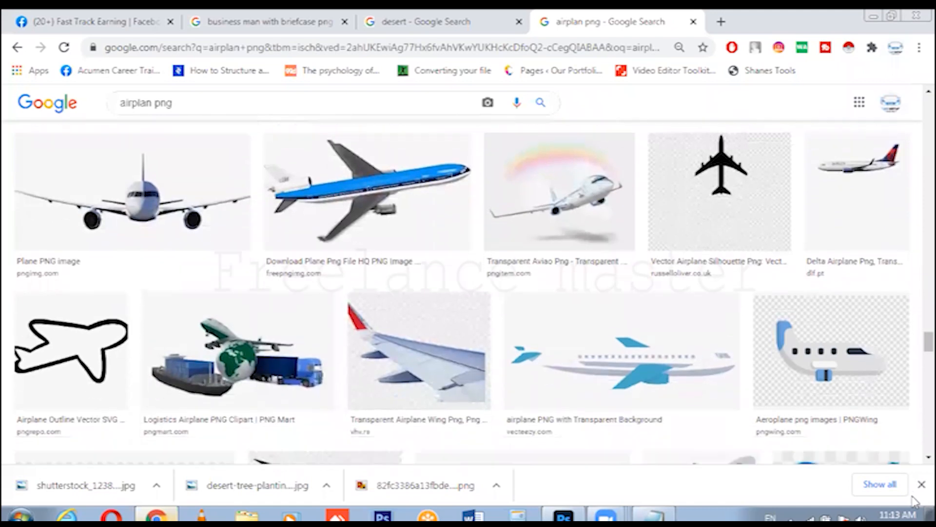
pyautogui.moveTo(915, 350); pyautogui.dragTo(916, 394)
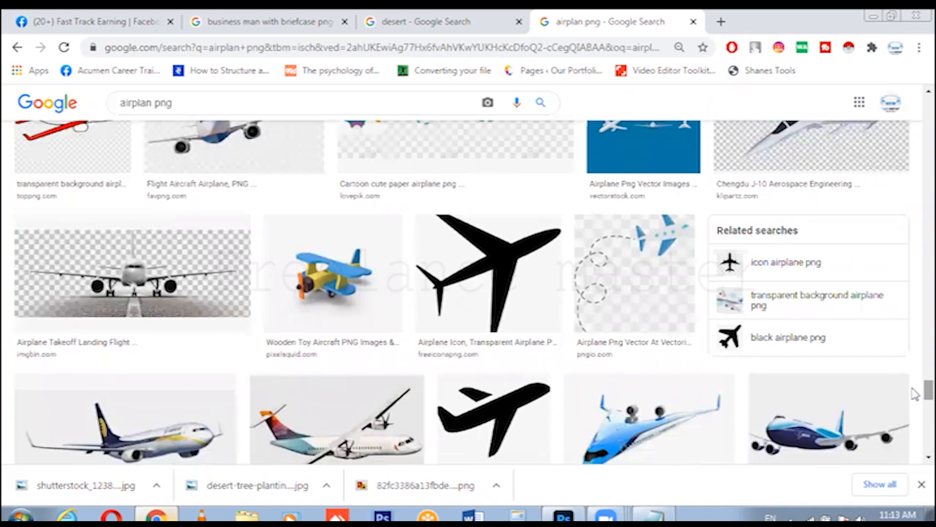
pyautogui.moveTo(915, 398); pyautogui.dragTo(915, 225)
pyautogui.scroll(1, 915, 225)
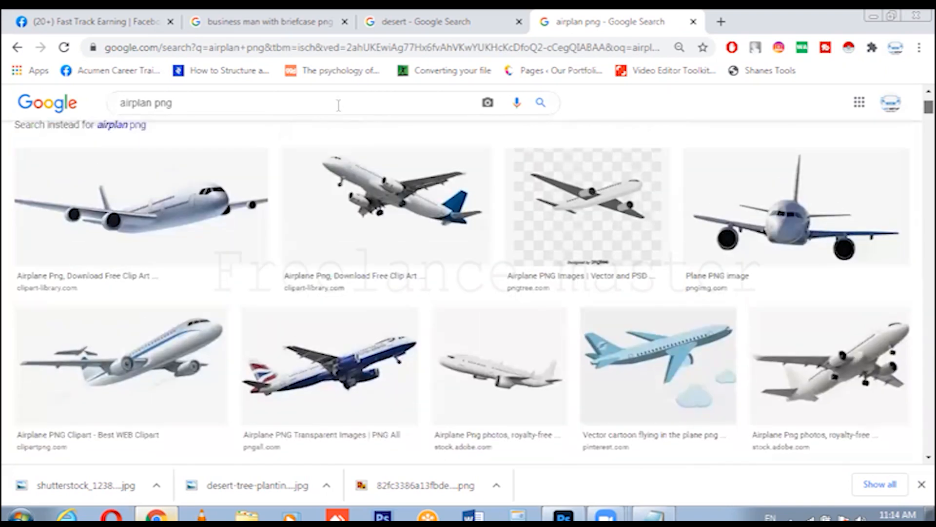
# Step: Refine the Google Images search to "airplan take off png"
pyautogui.click(152, 102)
pyautogui.write('take o ')
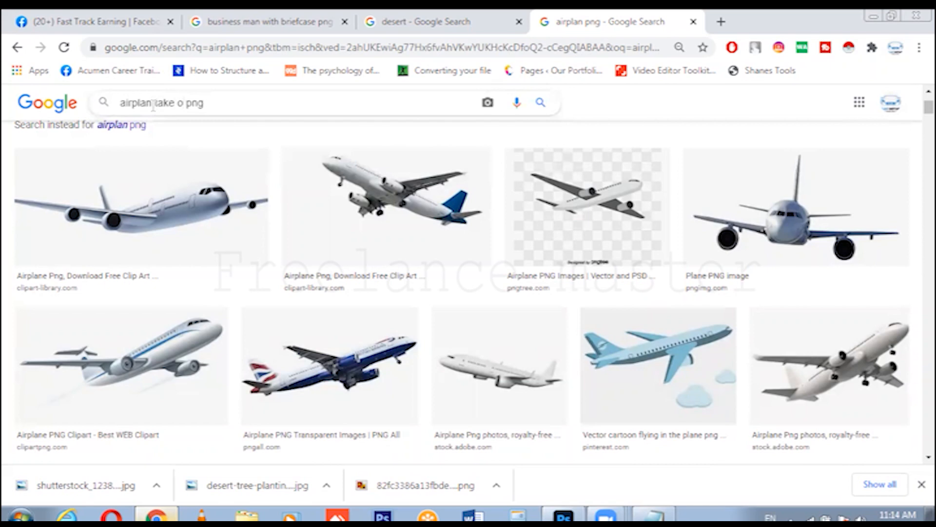
pyautogui.write('ff')
pyautogui.press('Return')
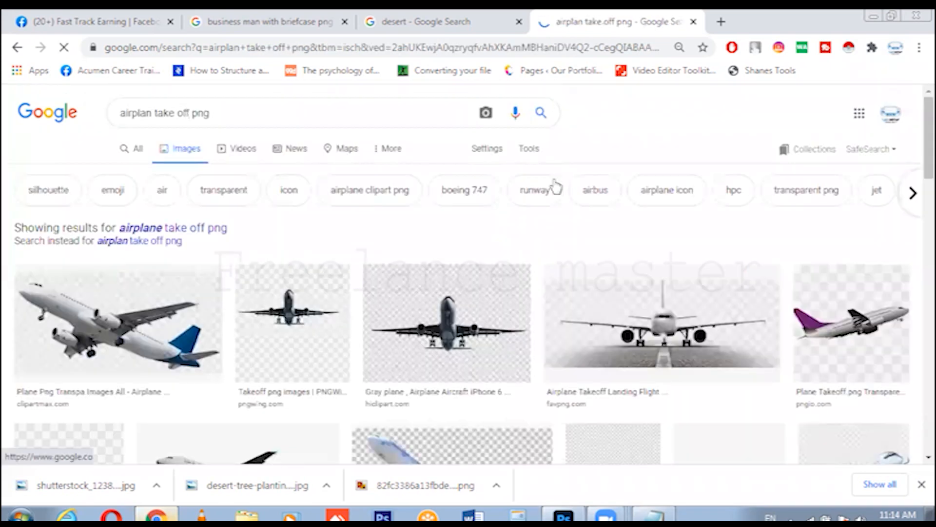
# Step: Copy the gray front-view airplane image from HiClipart in the search results and paste it into the Photoshop composition
pyautogui.scroll(-3, 914, 142)
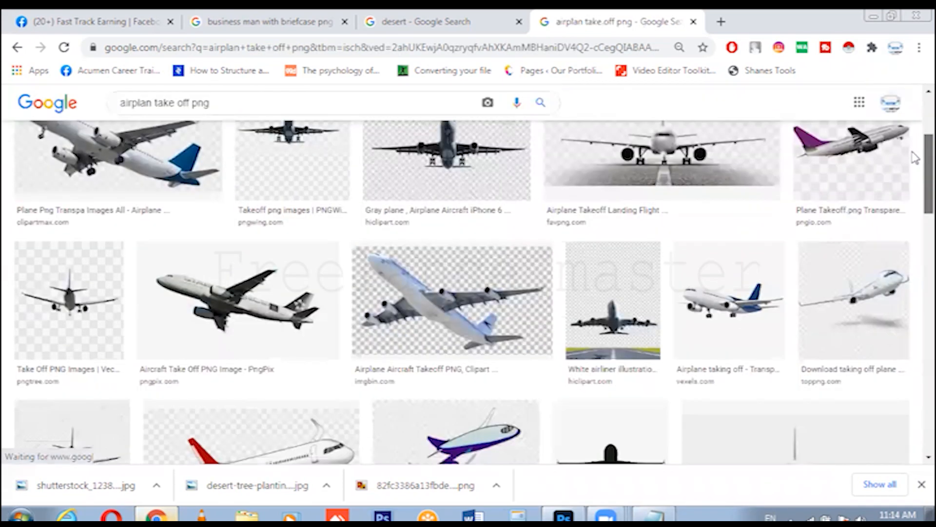
pyautogui.scroll(1, 914, 152)
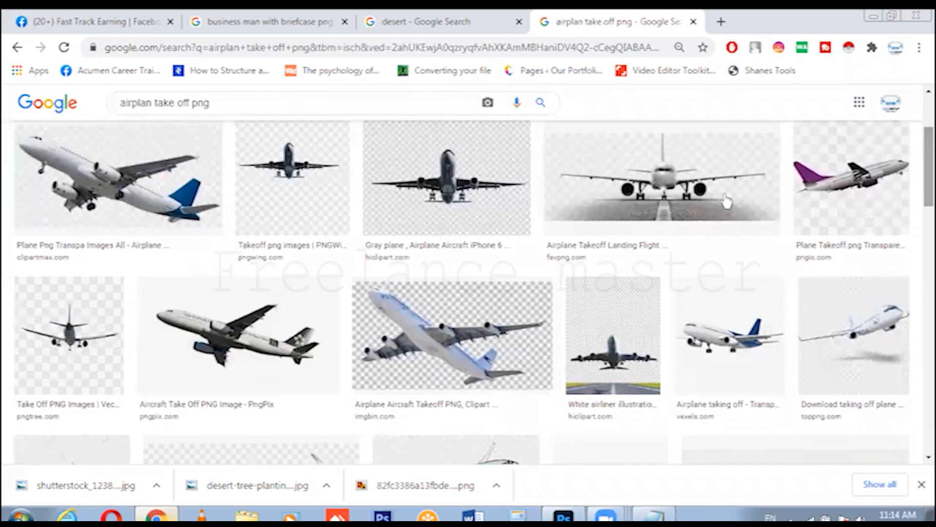
pyautogui.click(475, 165)
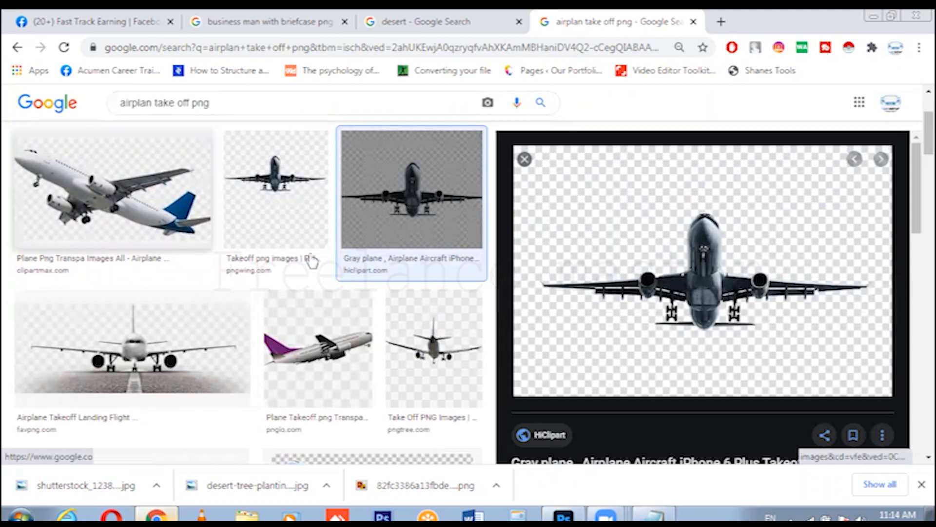
pyautogui.rightClick(708, 246)
pyautogui.click(763, 411)
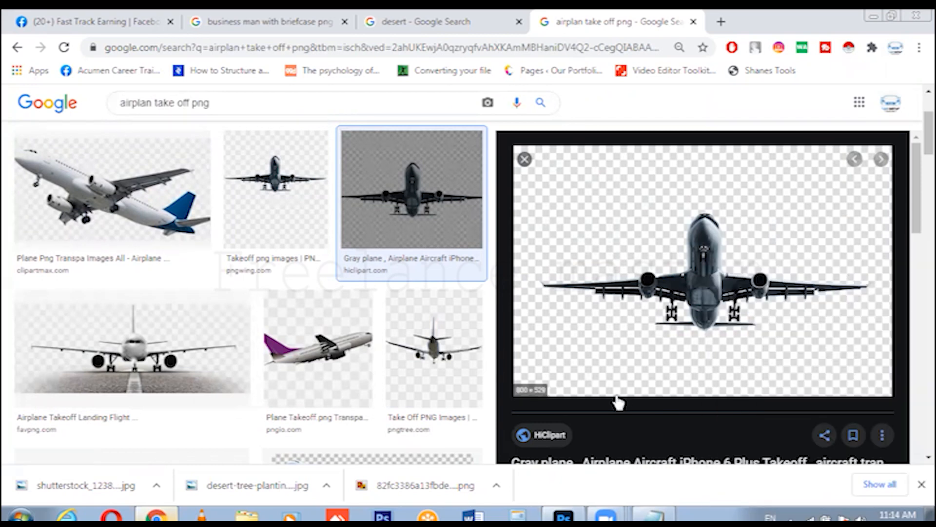
pyautogui.hotkey('alt', 'Tab')
pyautogui.hotkey('ctrl', 'v')
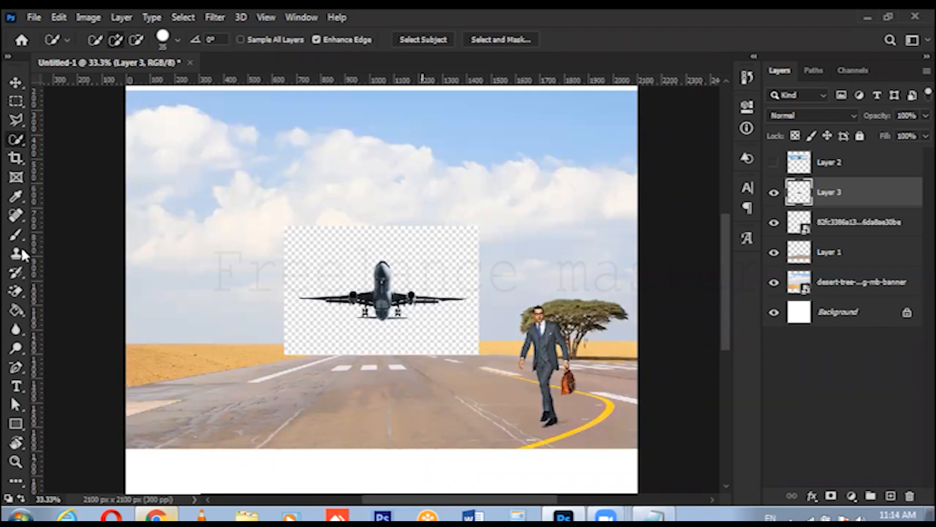
# Step: Remove the checkered background around the pasted airplane with the Magic Eraser Tool and inspect the cutout up close
pyautogui.click(14, 291)
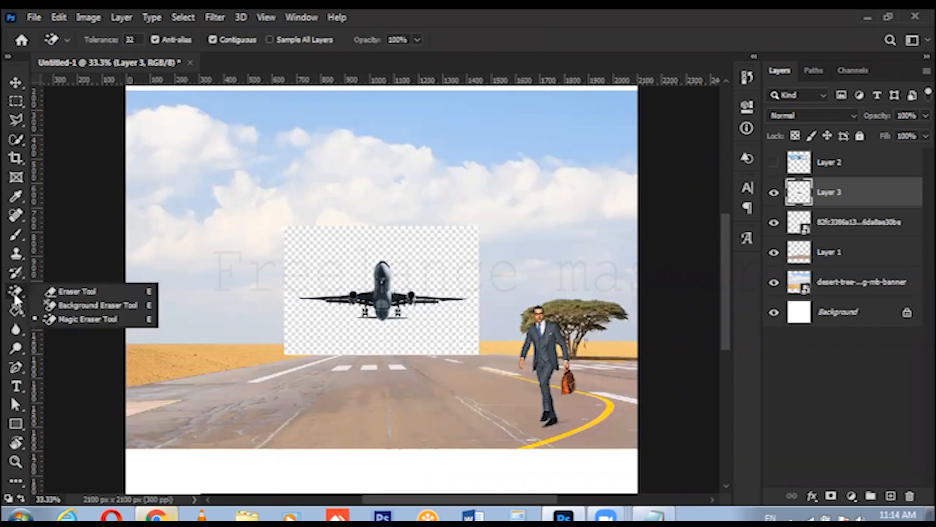
pyautogui.click(60, 320)
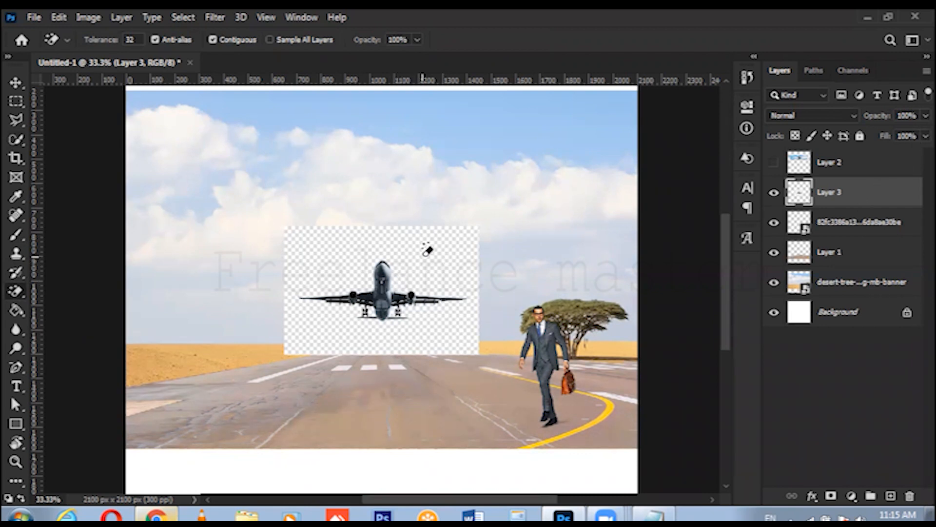
pyautogui.click(443, 251)
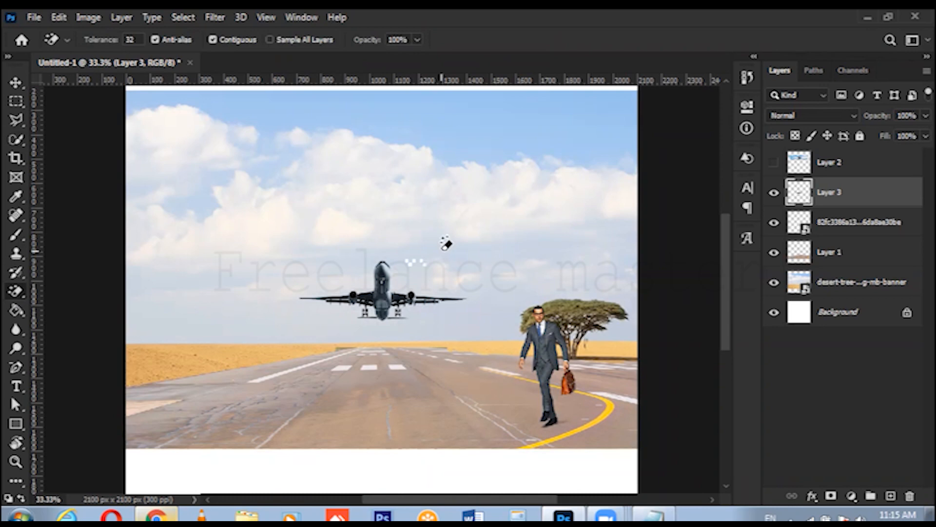
pyautogui.hotkey('ctrl', '+')
pyautogui.hotkey('ctrl', '+')
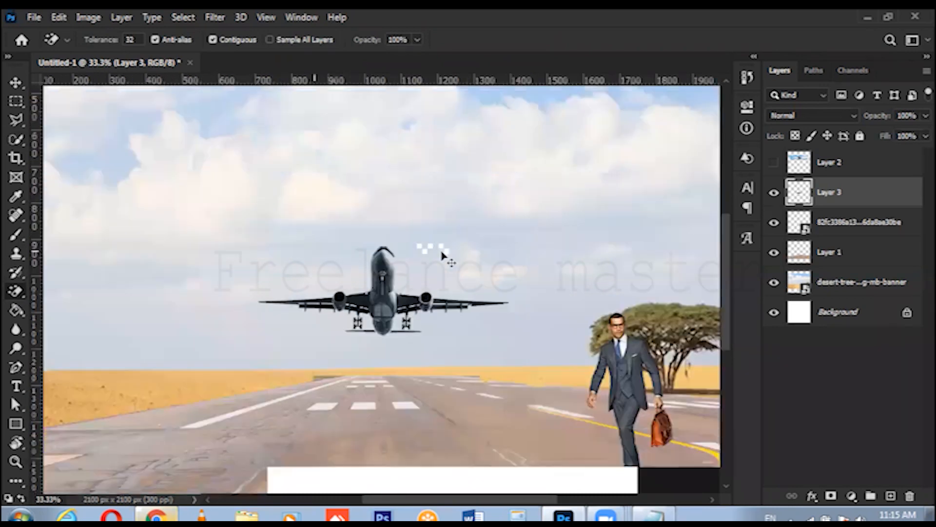
pyautogui.hotkey('ctrl', '+')
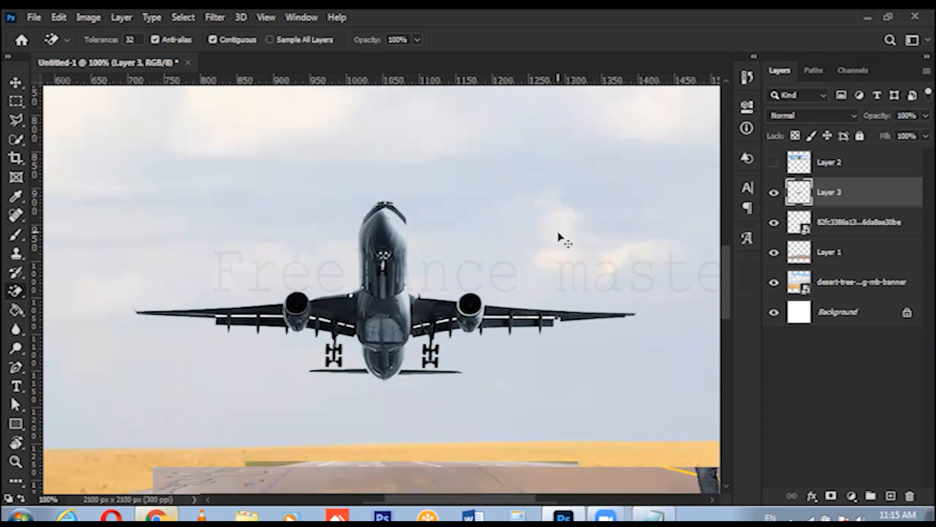
pyautogui.hotkey('ctrl', '0')
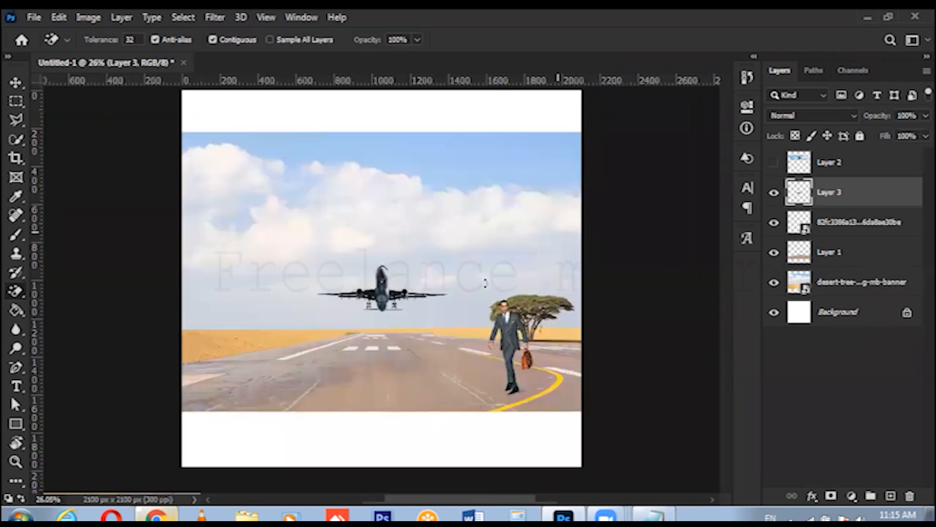
# Step: Scale the airplane layer to about 99% and place it just above the far end of the runway
pyautogui.hotkey('ctrl', 't')
pyautogui.moveTo(448, 309); pyautogui.dragTo(463, 321)
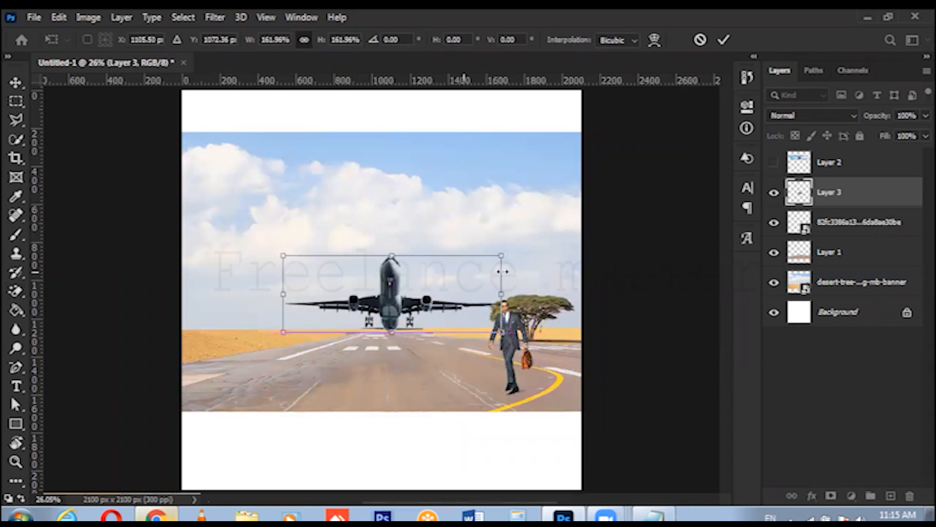
pyautogui.moveTo(502, 256); pyautogui.dragTo(419, 296)
pyautogui.moveTo(413, 302); pyautogui.dragTo(456, 293)
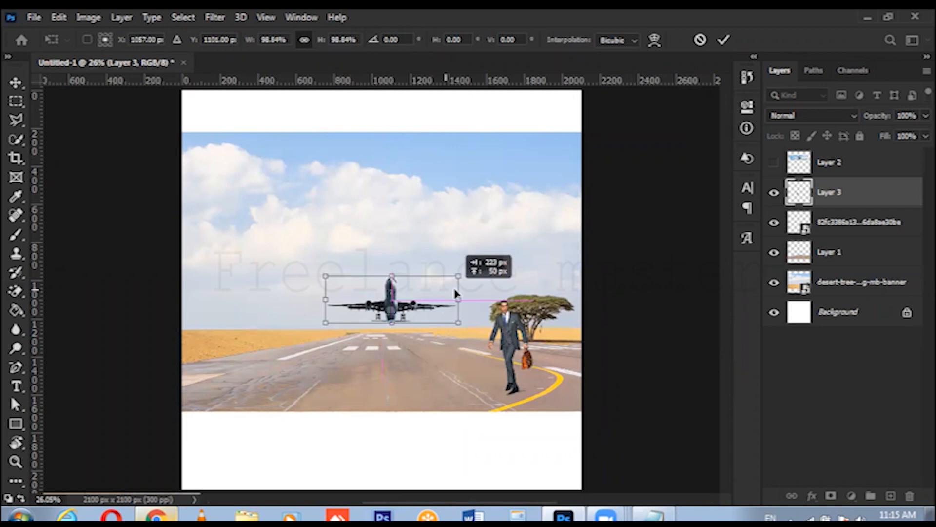
pyautogui.press('Return')
pyautogui.press('e')
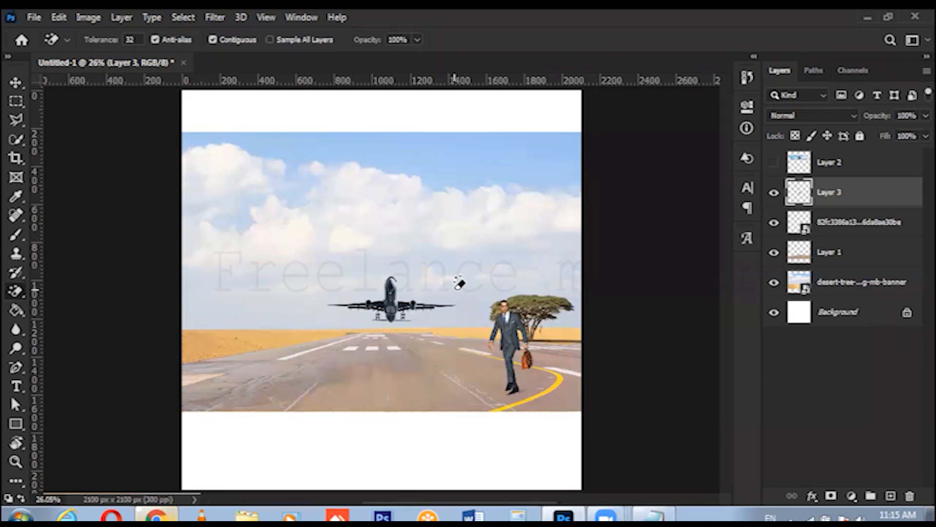
# Step: Switch to Chrome and replace the airplane image search with a Google Images search for "atc png"
pyautogui.click(170, 515)
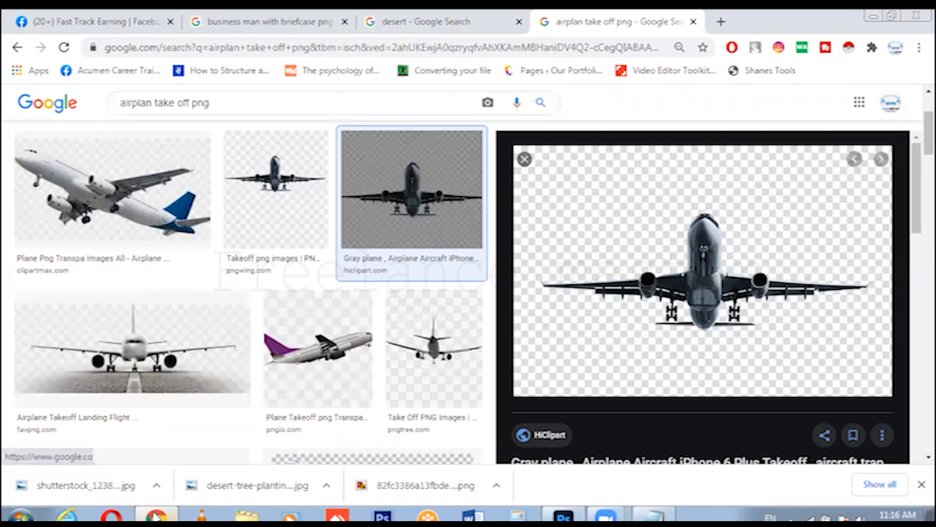
pyautogui.scroll(3, 309, 157)
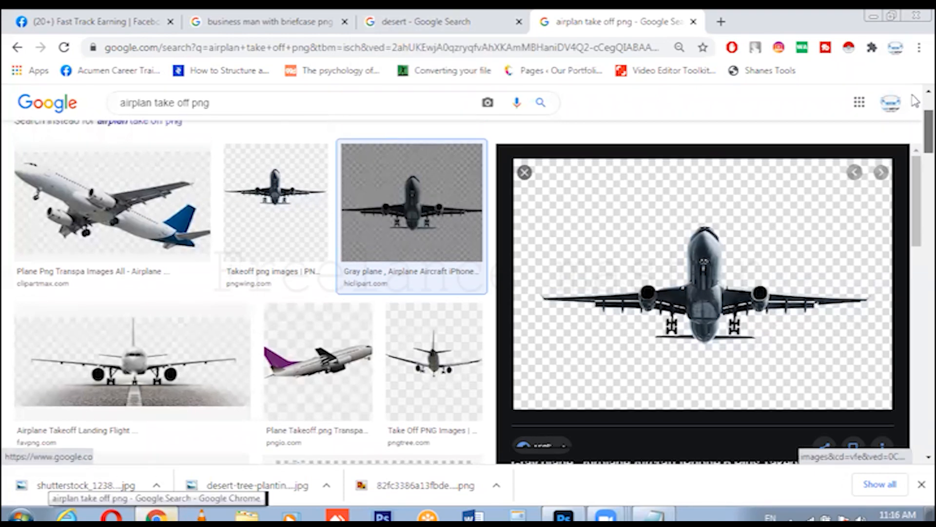
pyautogui.click(188, 113)
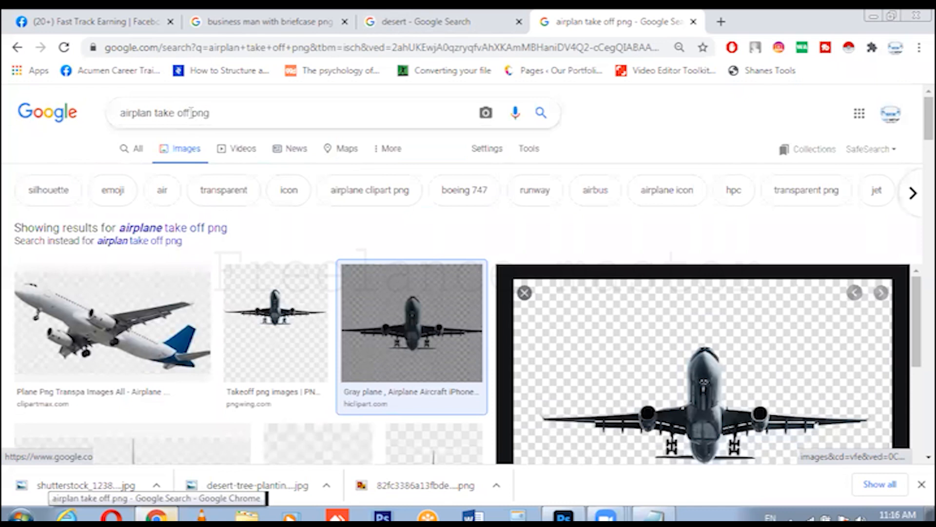
pyautogui.moveTo(189, 113); pyautogui.dragTo(120, 114)
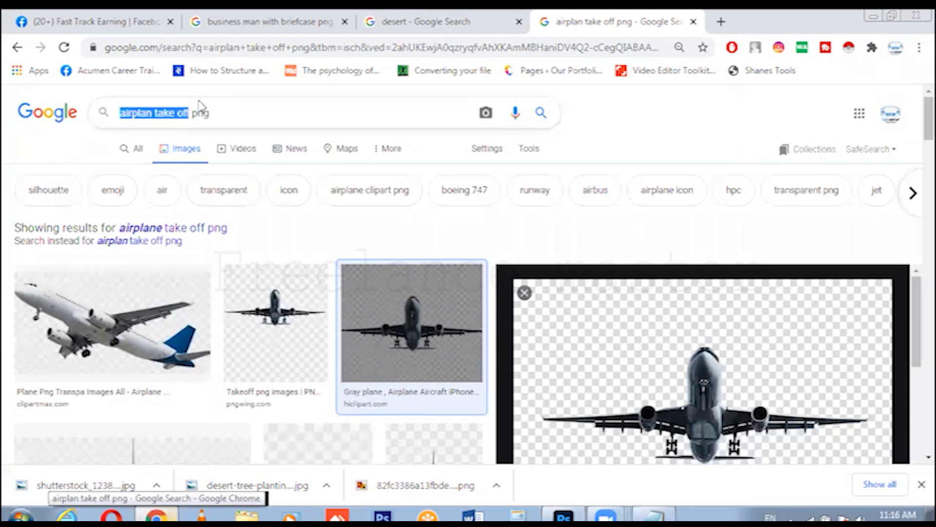
pyautogui.write('atc')
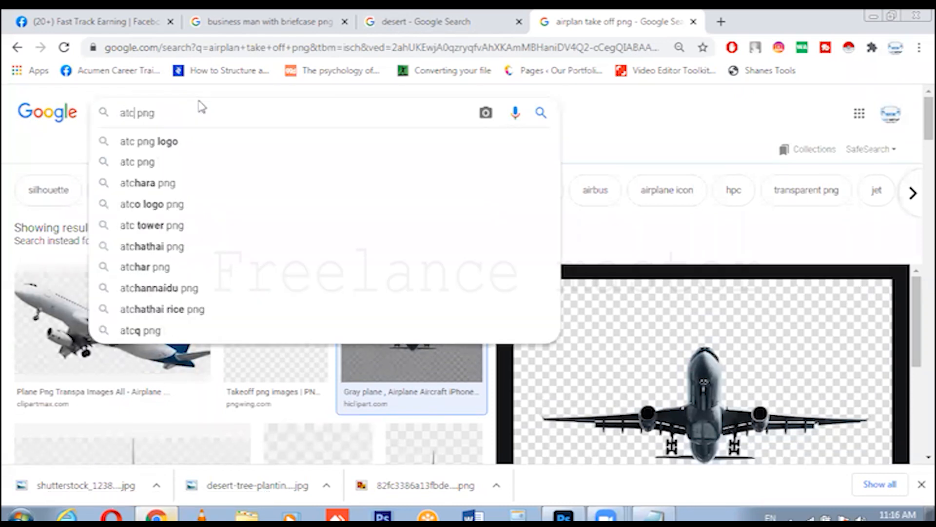
pyautogui.press('Return')
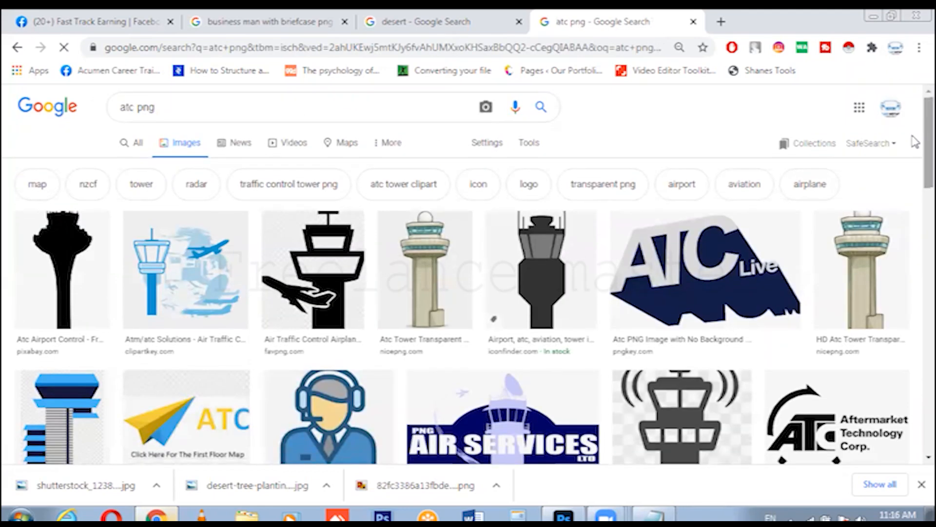
# Step: Find the realistic air traffic control tower image from PNGkey and save it to the Desktop as a PNG
pyautogui.scroll(-5, 914, 172)
pyautogui.scroll(-1, 915, 204)
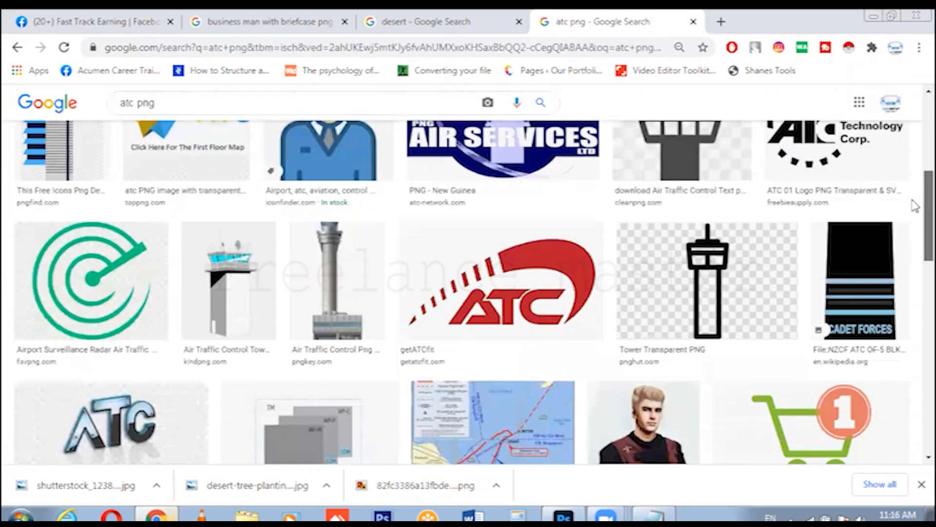
pyautogui.click(316, 272)
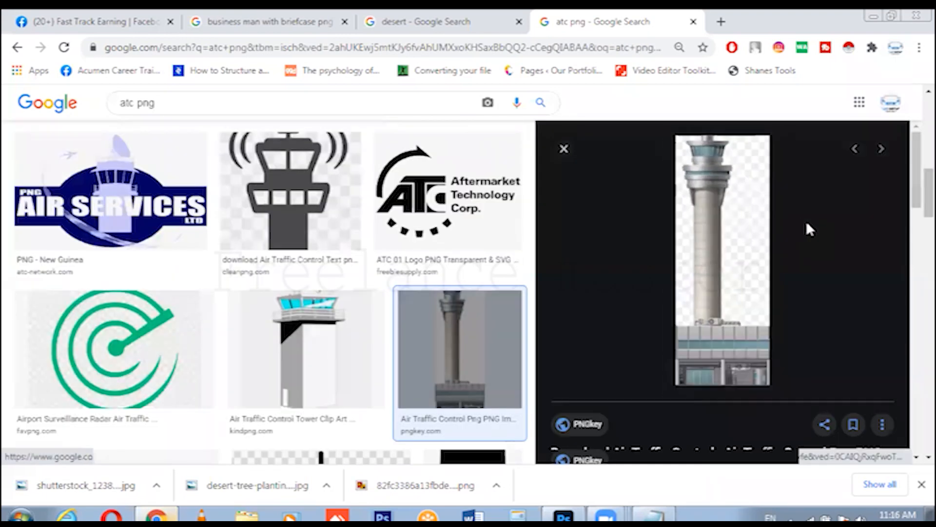
pyautogui.rightClick(722, 180)
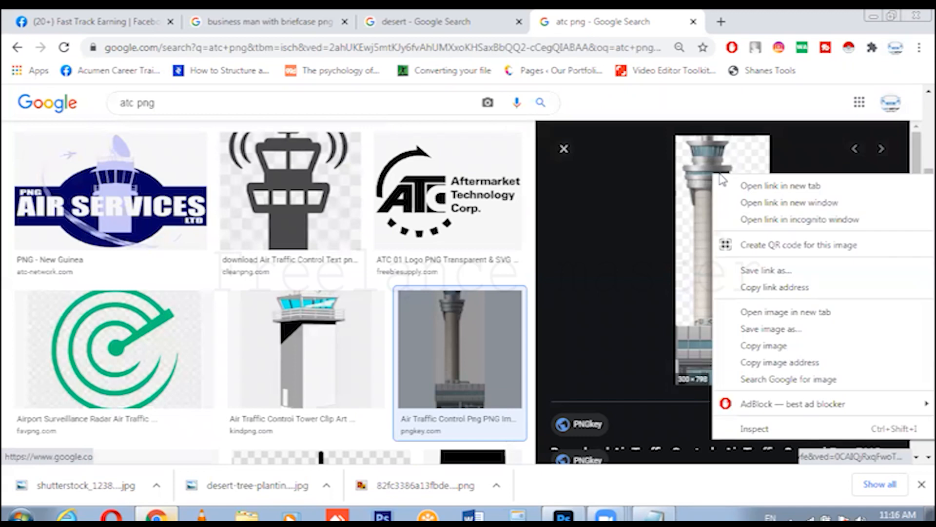
pyautogui.click(764, 327)
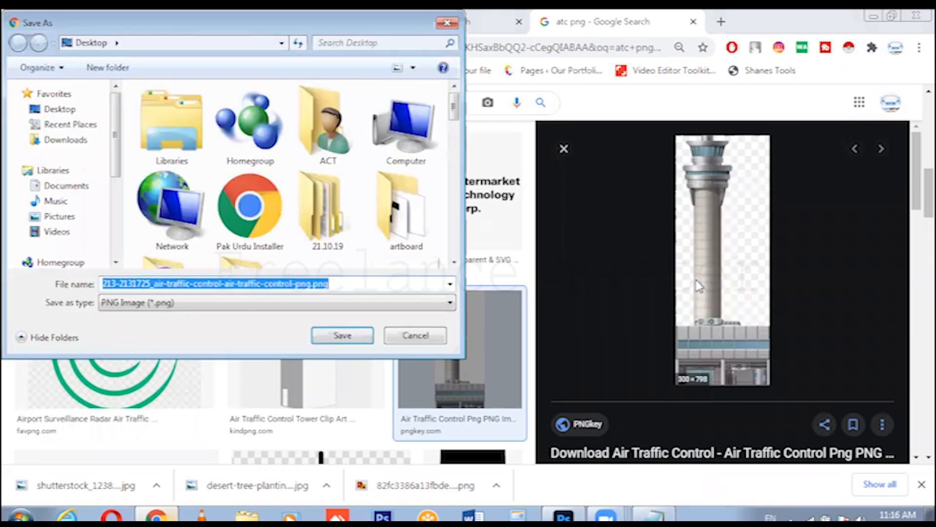
pyautogui.press('Return')
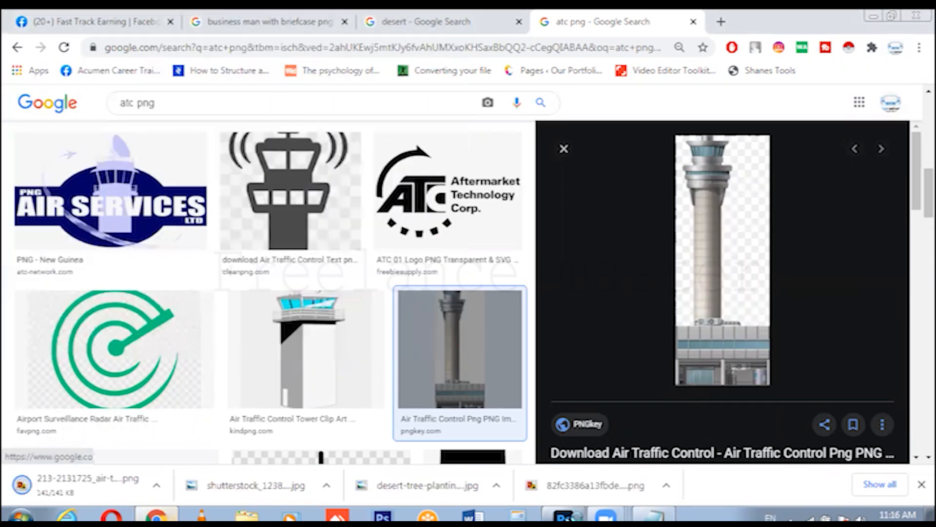
# Step: Switch to Photoshop and place the downloaded control tower PNG from the Desktop as an embedded image
pyautogui.click(563, 516)
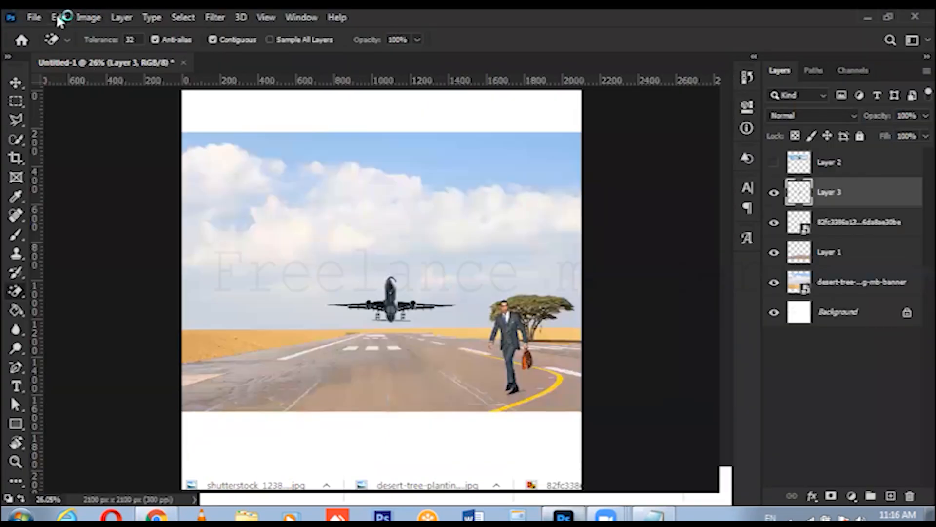
pyautogui.click(29, 15)
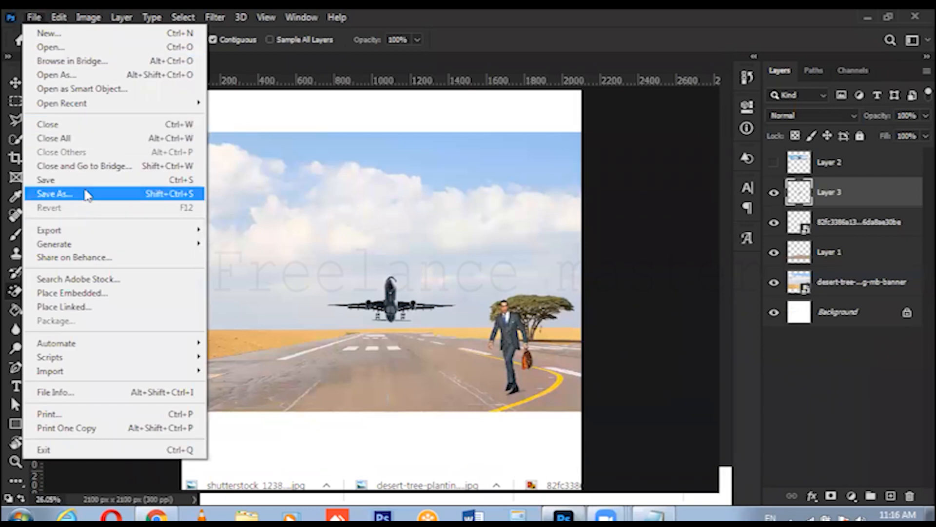
pyautogui.click(72, 293)
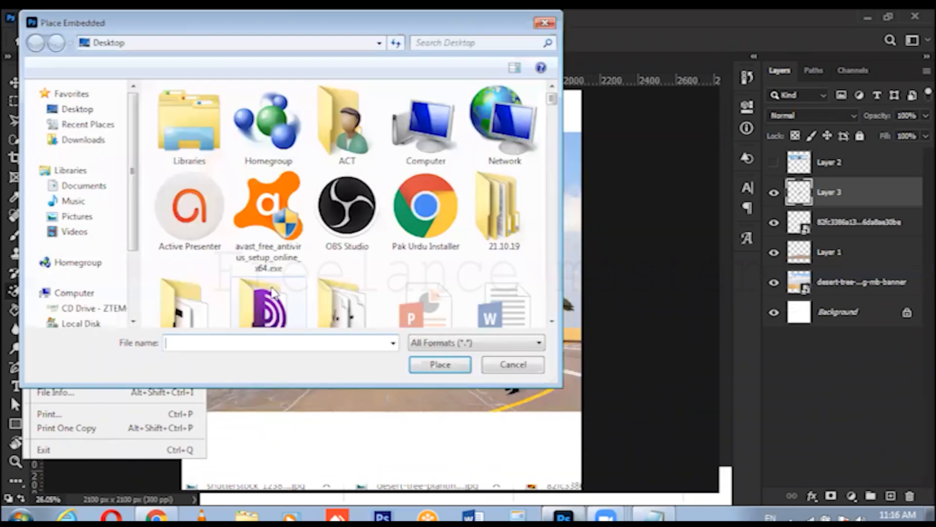
pyautogui.scroll(-3, 531, 286)
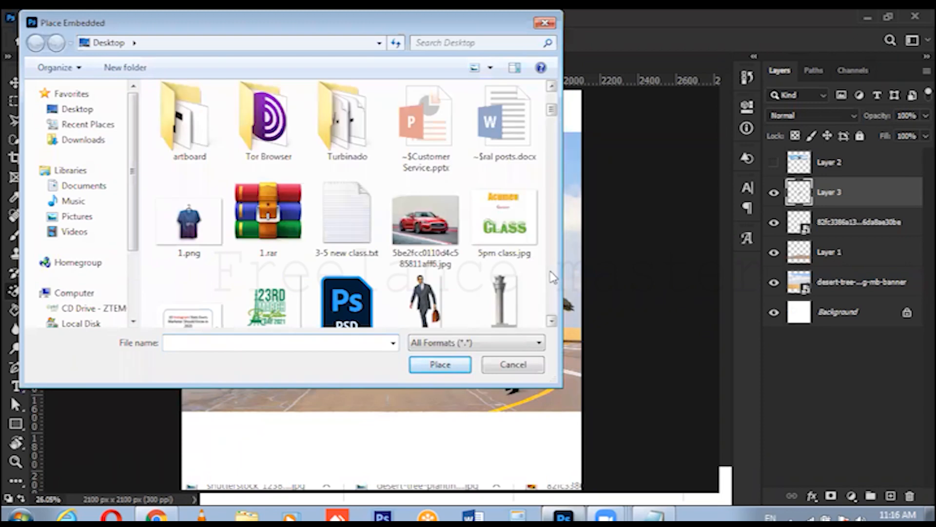
pyautogui.click(505, 295)
pyautogui.doubleClick(505, 295)
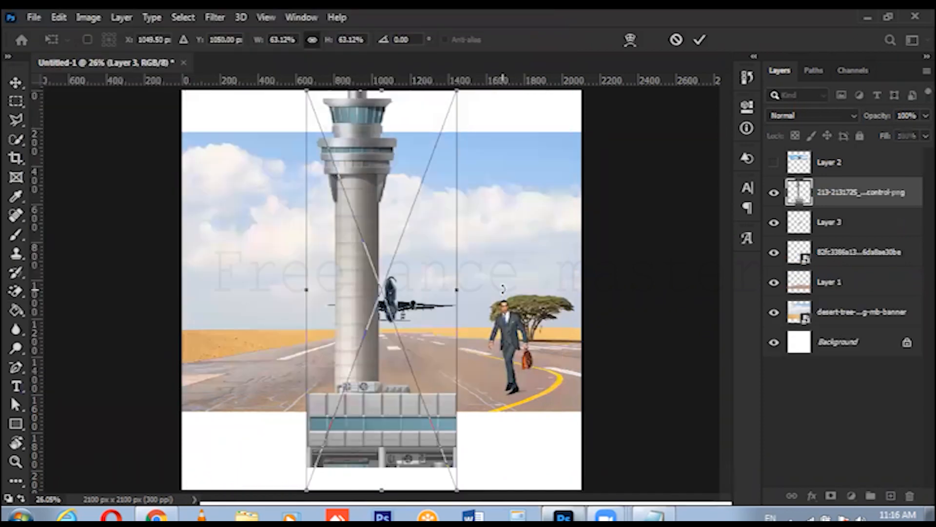
# Step: Scale the control tower down to a small distant size and stand it on the desert horizon at the photo's left edge
pyautogui.moveTo(432, 131); pyautogui.dragTo(331, 262)
pyautogui.moveTo(343, 354); pyautogui.dragTo(219, 213)
pyautogui.moveTo(261, 139); pyautogui.dragTo(210, 214)
pyautogui.moveTo(201, 262)
pyautogui.mouseDown()
pyautogui.moveTo(273, 246)
pyautogui.moveTo(186, 267)
pyautogui.moveTo(200, 267)
pyautogui.moveTo(200, 254)
pyautogui.mouseUp()
pyautogui.moveTo(229, 214); pyautogui.dragTo(205, 243)
pyautogui.moveTo(201, 283); pyautogui.dragTo(200, 274)
pyautogui.moveTo(218, 239); pyautogui.dragTo(203, 268)
pyautogui.press('e')
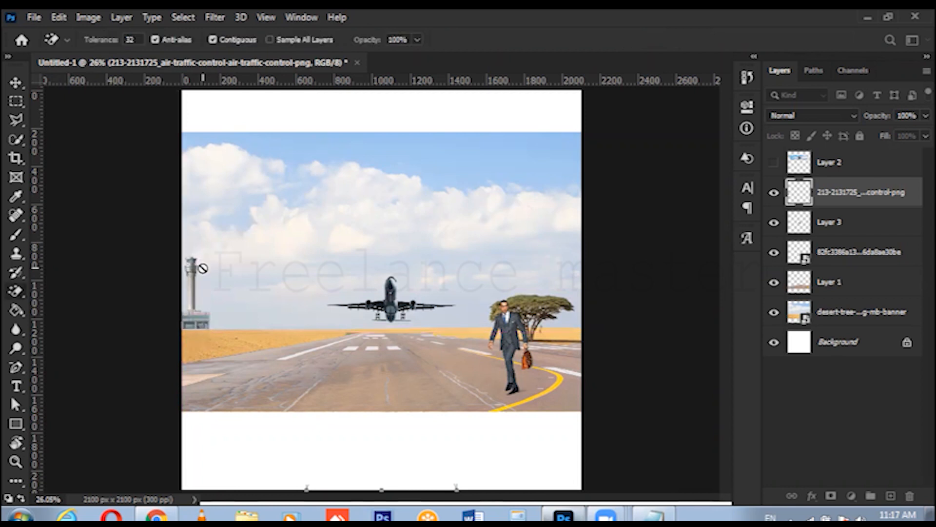
pyautogui.press('v')
pyautogui.hotkey('shift', 'Left')
pyautogui.hotkey('shift', 'Left')
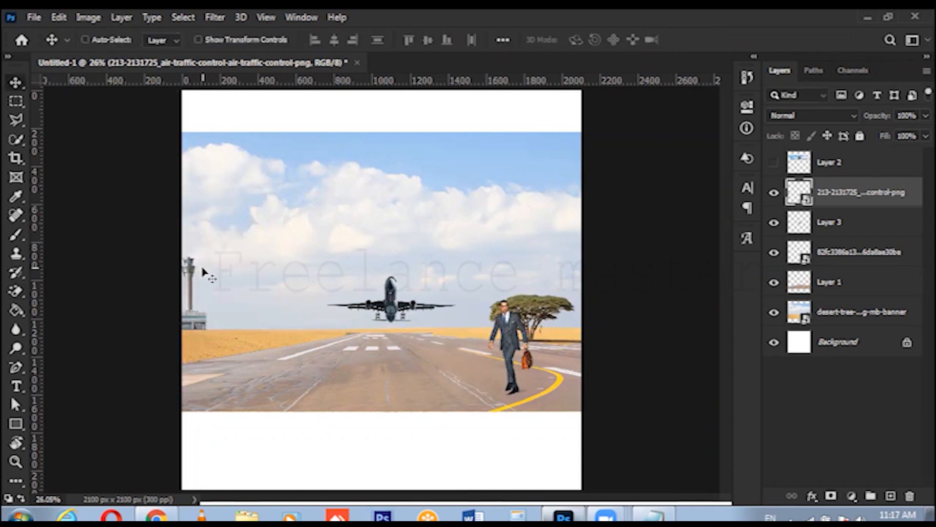
pyautogui.hotkey('shift', 'Right')
# Step: Switch to Chrome and replace the control tower image search with a Google Images search for "fighter jet png"
pyautogui.hotkey('alt', 'Tab')
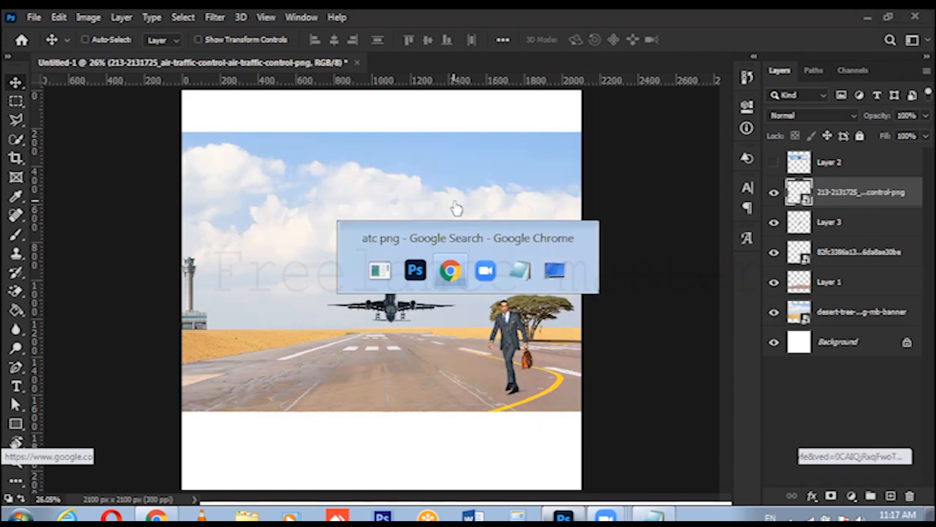
pyautogui.doubleClick(128, 103)
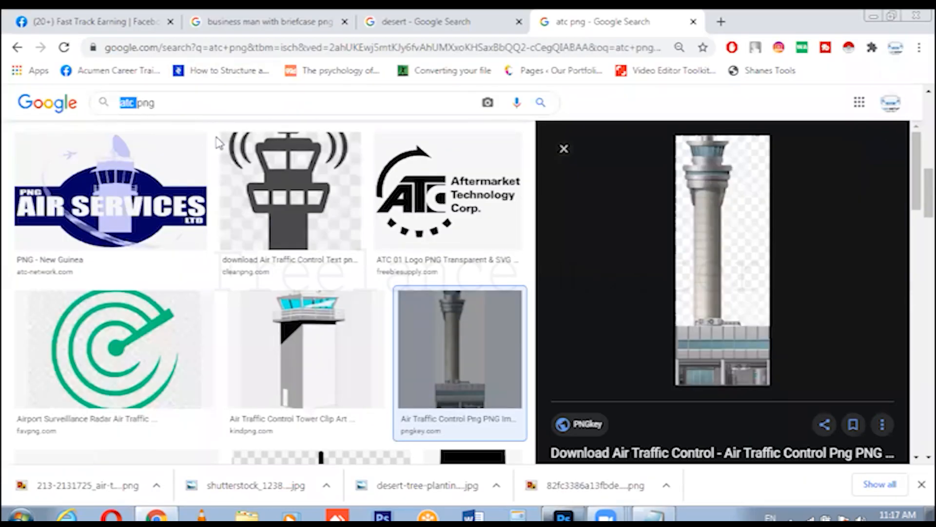
pyautogui.write('fight')
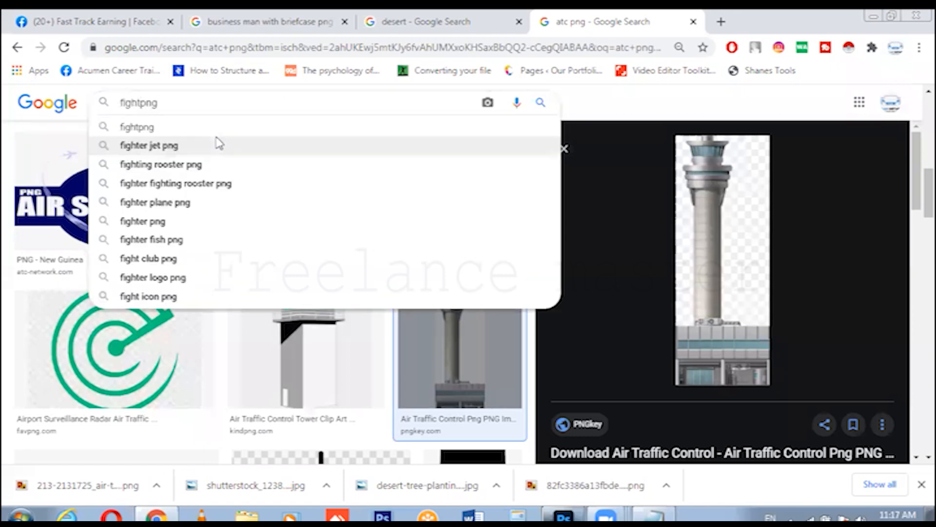
pyautogui.click(219, 144)
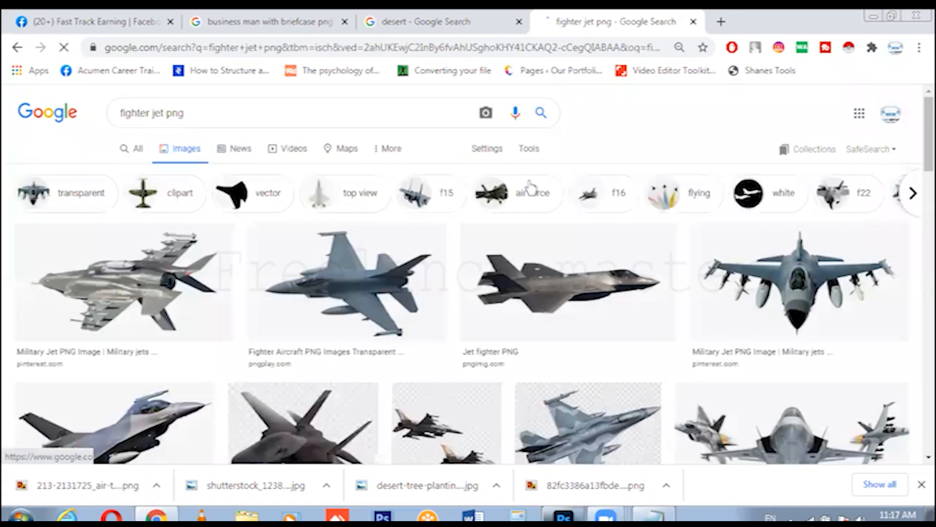
# Step: Look through the fighter jet image results for a suitable group of jets in flight
pyautogui.scroll(-1, 915, 149)
pyautogui.scroll(-10, 915, 149)
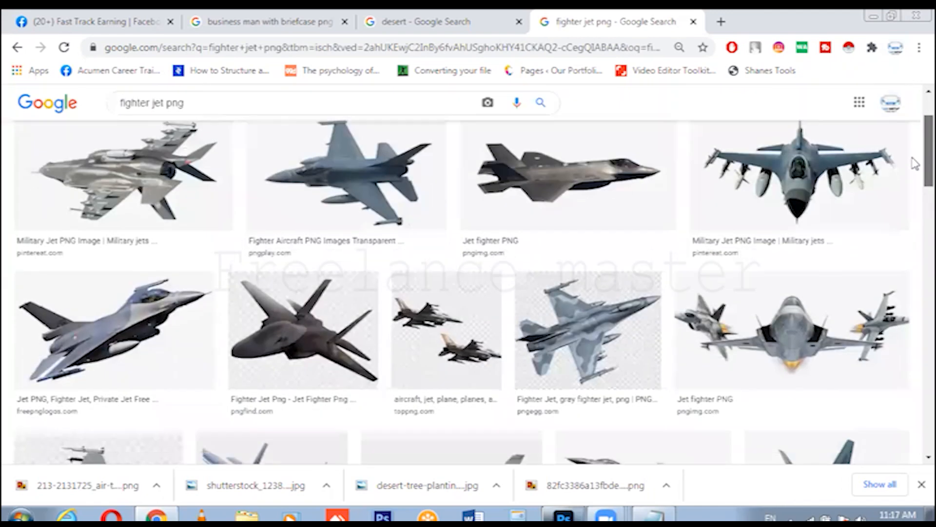
pyautogui.scroll(-7, 915, 224)
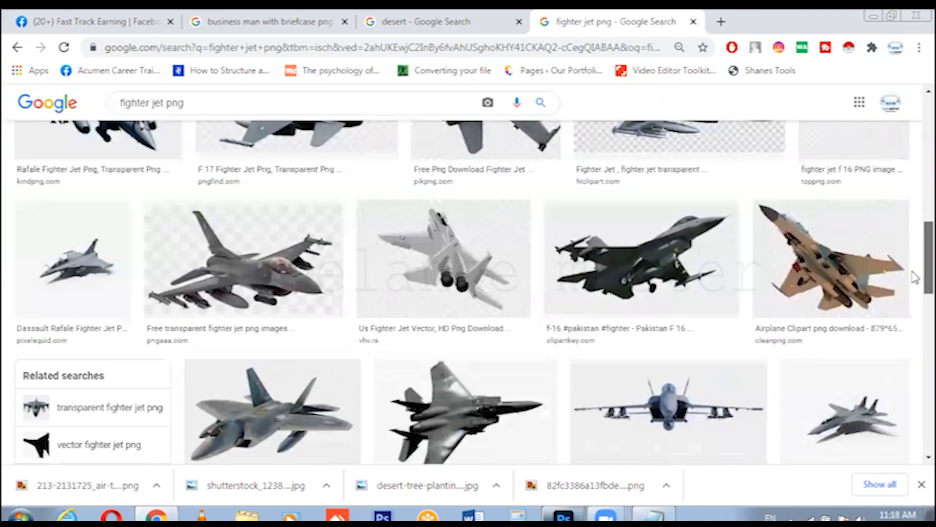
pyautogui.scroll(-5, 915, 305)
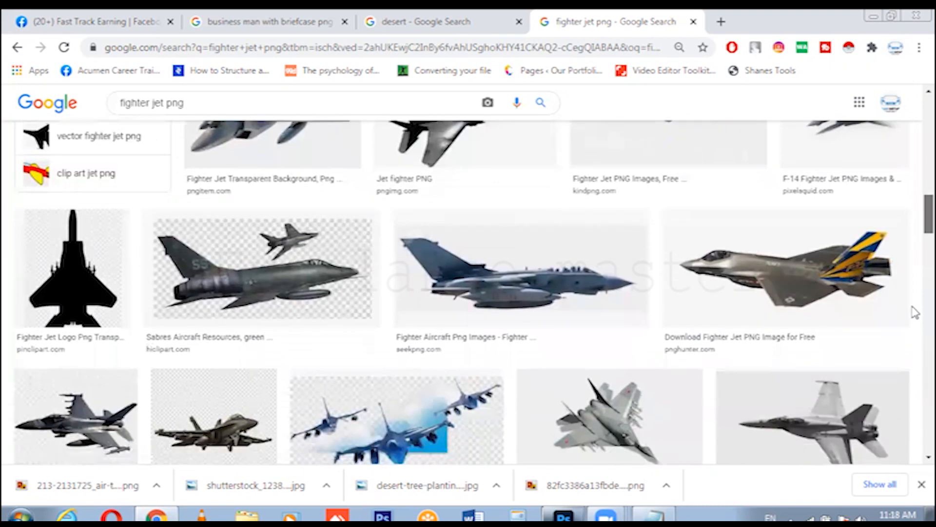
pyautogui.scroll(-1, 915, 339)
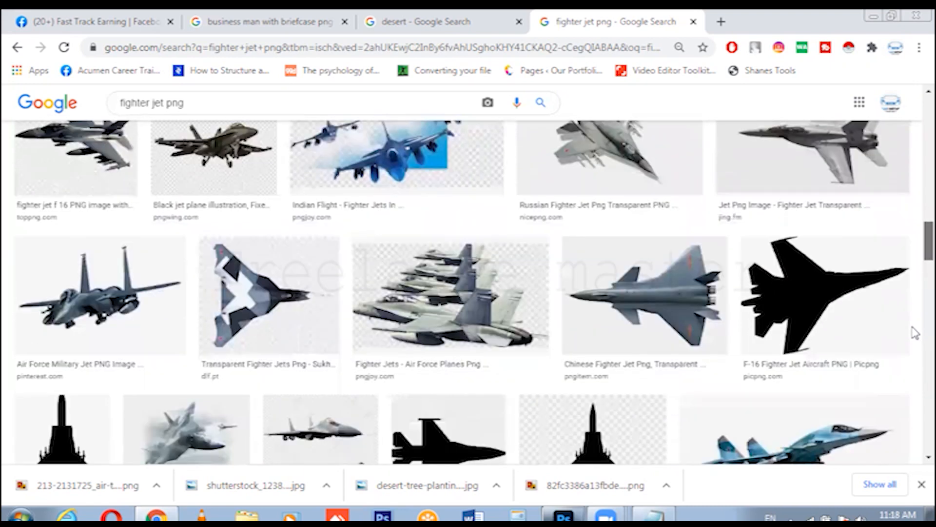
pyautogui.scroll(-5, 915, 273)
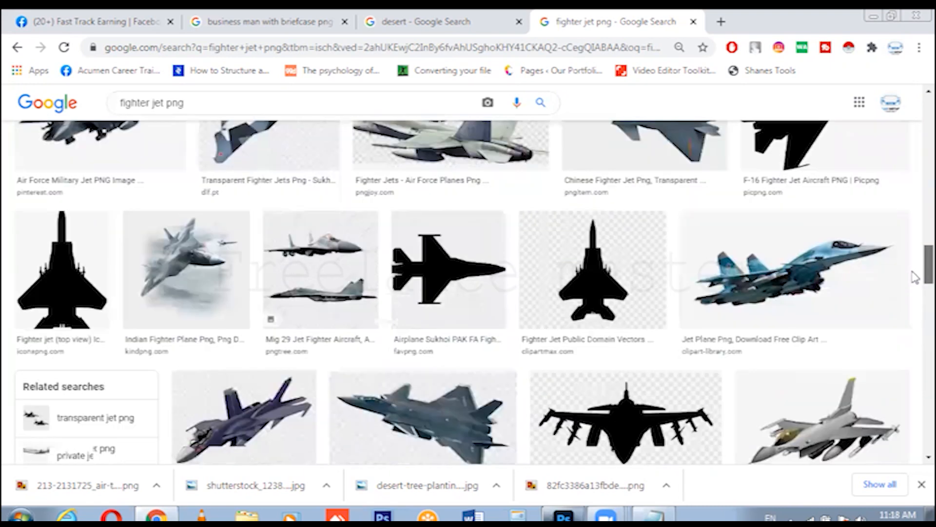
pyautogui.scroll(-10, 915, 277)
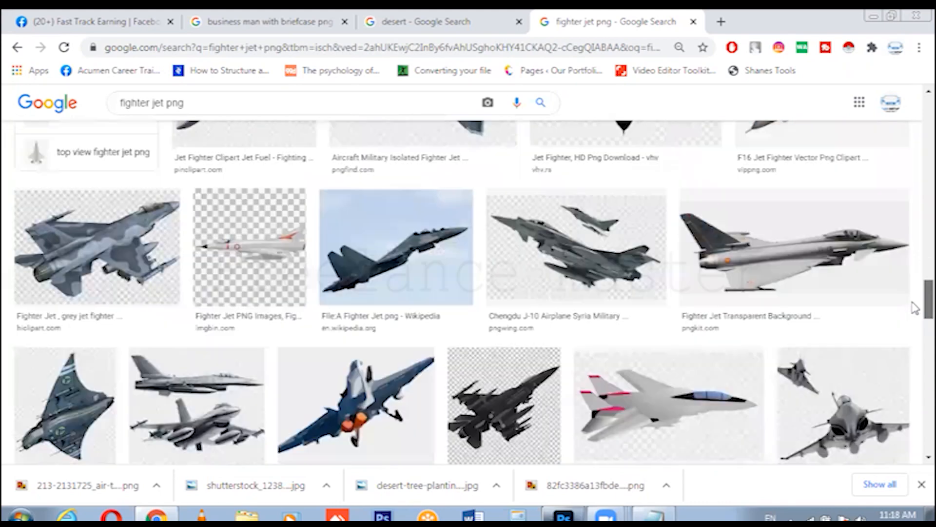
pyautogui.scroll(-12, 914, 342)
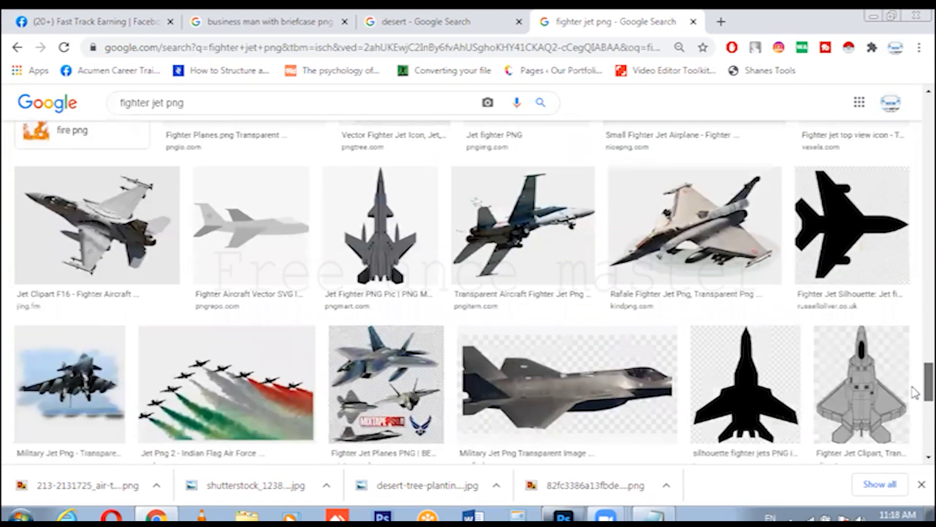
pyautogui.scroll(-3, 915, 392)
pyautogui.moveTo(915, 406); pyautogui.dragTo(914, 131)
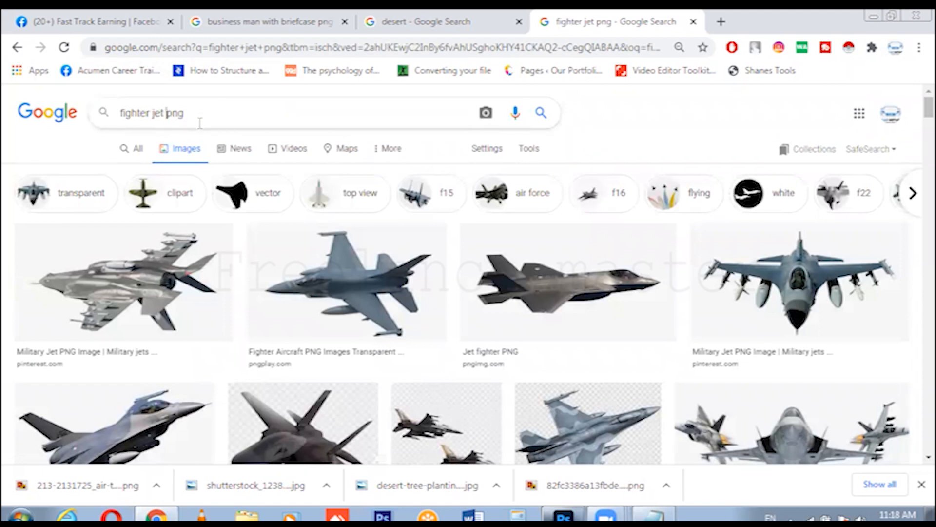
# Step: Refine the image search to "fighter jet formation png"
pyautogui.write('formatio')
pyautogui.write('n')
pyautogui.press('Return')
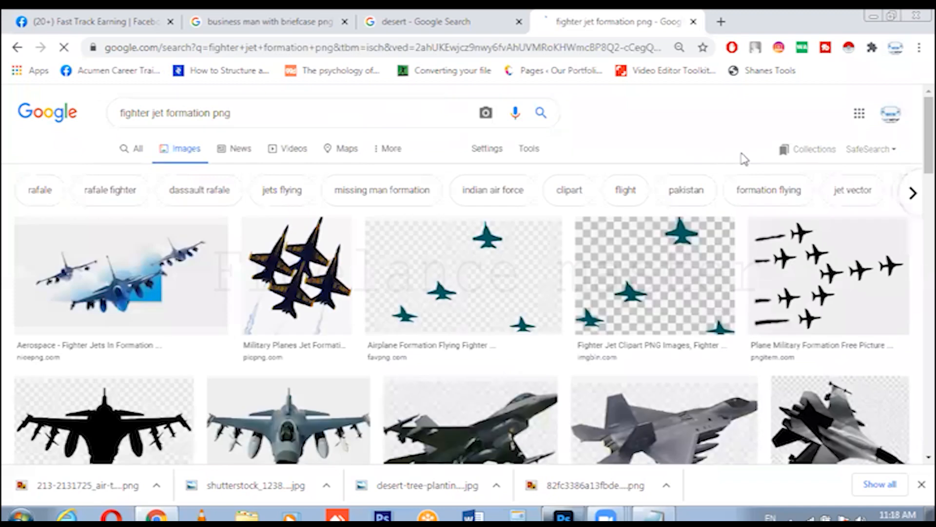
# Step: Find the Federal Aviation Administration photo of six jets in formation, copy it and paste it into the Photoshop document
pyautogui.scroll(-2, 914, 146)
pyautogui.scroll(-6, 915, 160)
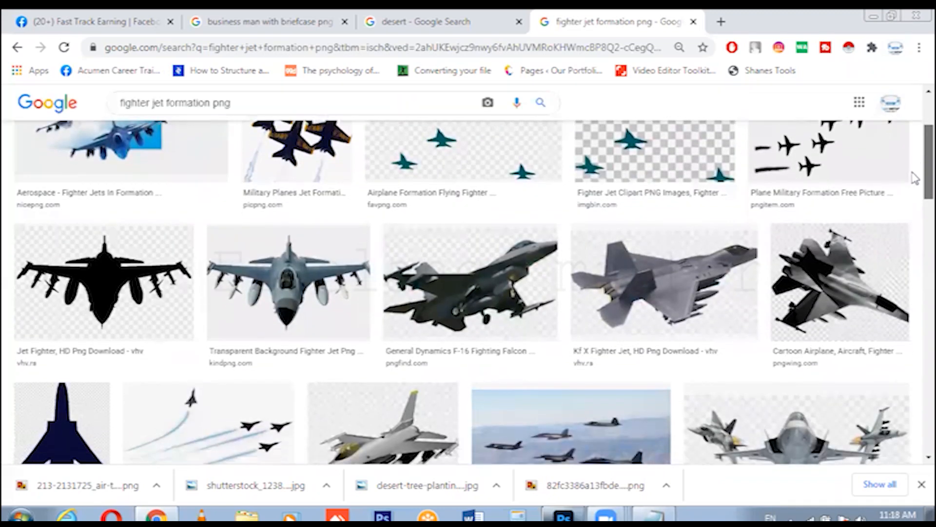
pyautogui.scroll(-1, 915, 224)
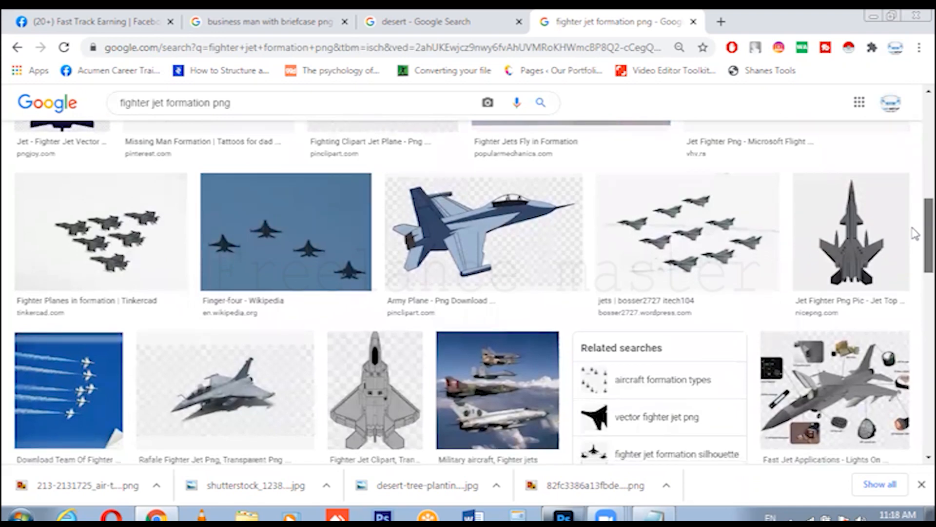
pyautogui.scroll(-4, 915, 239)
pyautogui.scroll(-3, 915, 277)
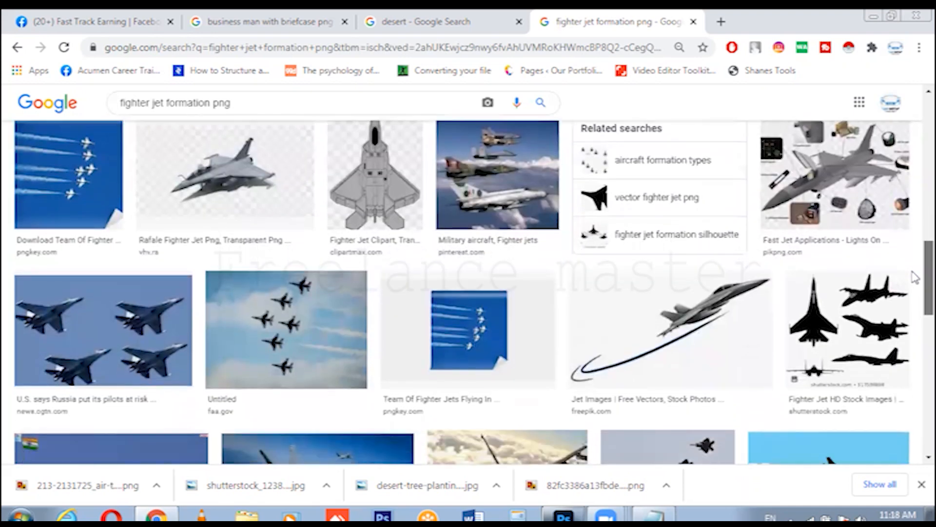
pyautogui.scroll(-3, 915, 318)
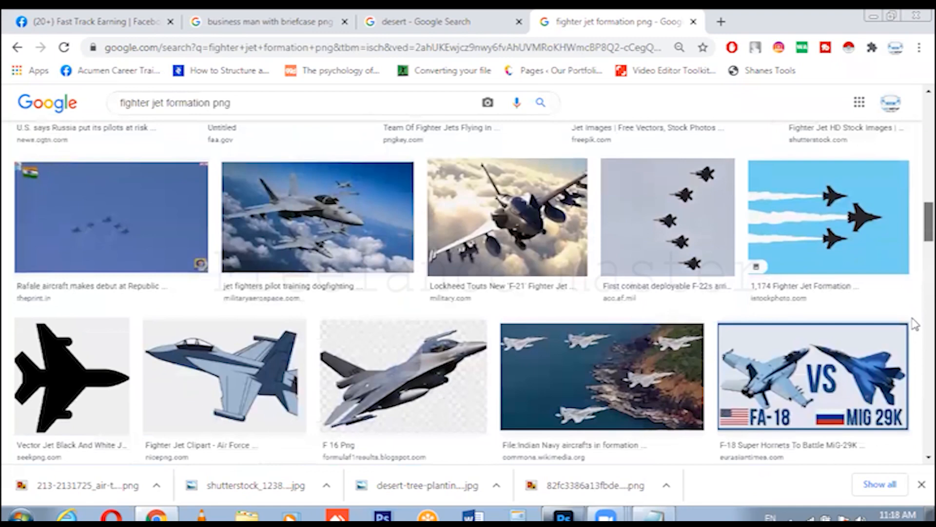
pyautogui.scroll(6, 915, 324)
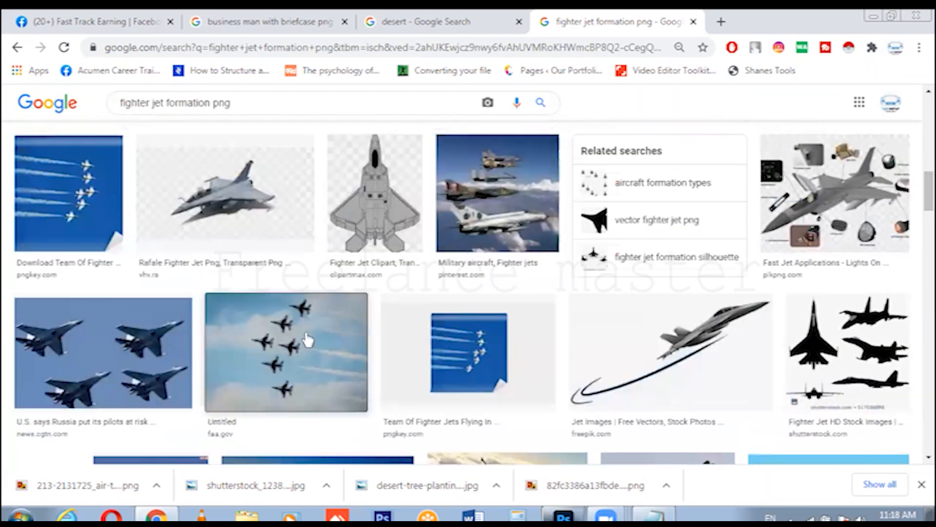
pyautogui.click(308, 339)
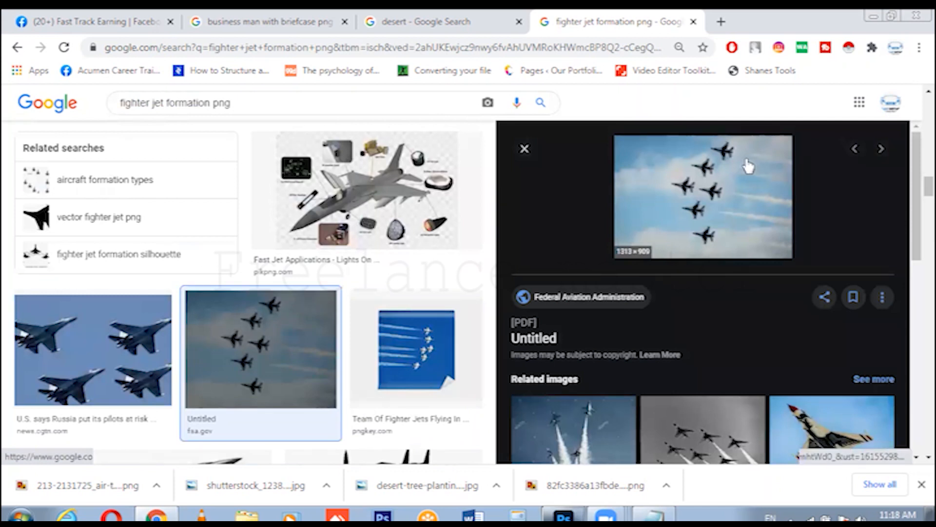
pyautogui.rightClick(667, 213)
pyautogui.click(730, 385)
pyautogui.hotkey('alt', 'Tab')
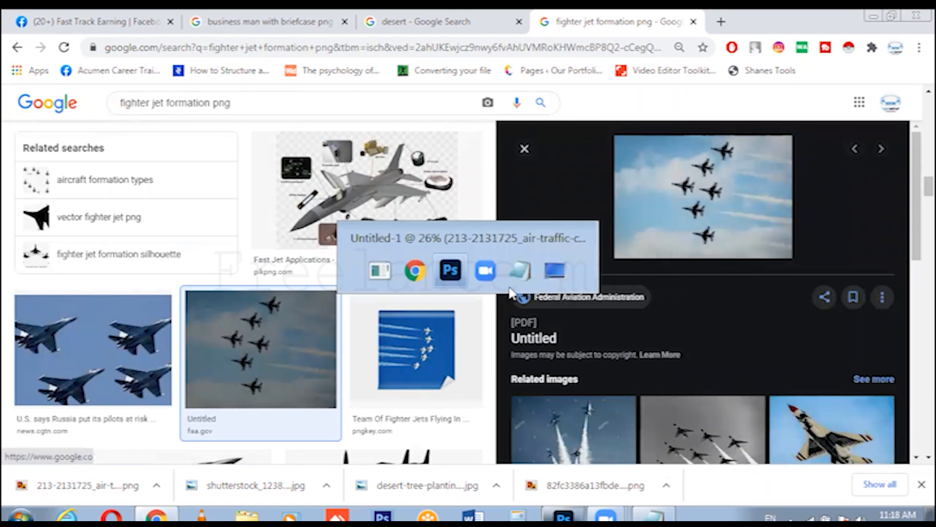
pyautogui.hotkey('ctrl', 'v')
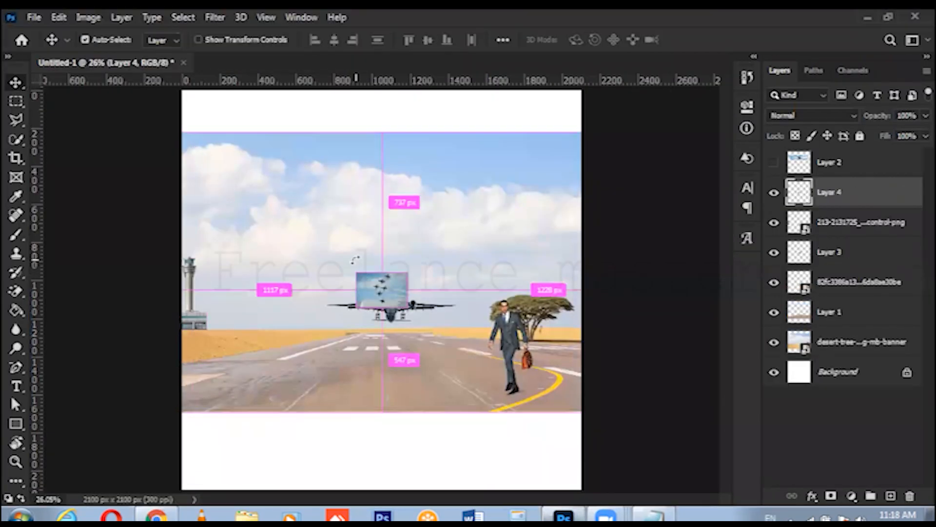
# Step: Scale the pasted jet formation photo to a small size and position it in the sky above the businessman
pyautogui.hotkey('ctrl', 't')
pyautogui.moveTo(408, 306); pyautogui.dragTo(620, 452)
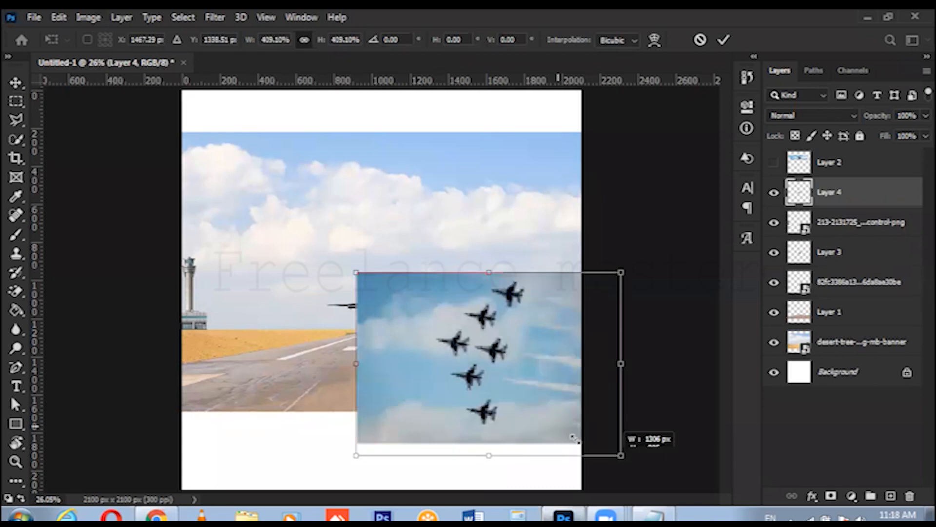
pyautogui.moveTo(389, 299); pyautogui.dragTo(314, 209)
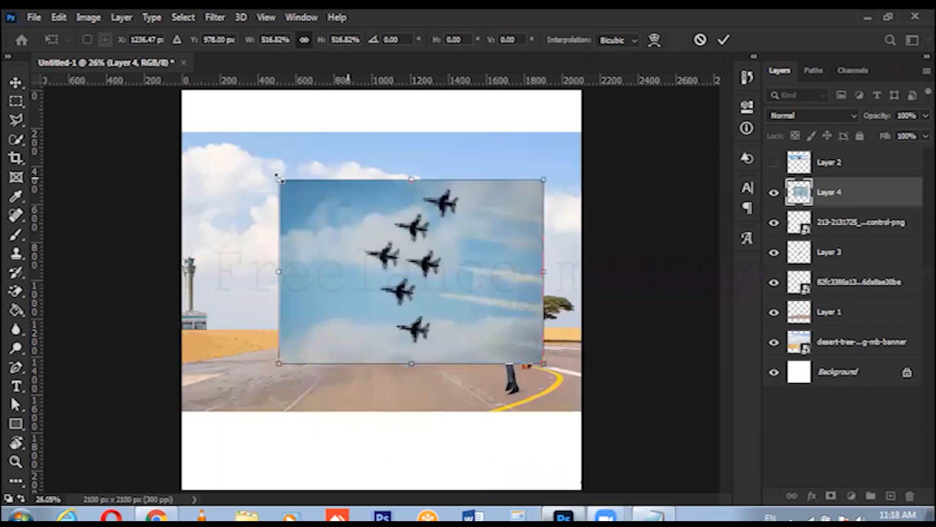
pyautogui.moveTo(280, 179); pyautogui.dragTo(226, 156)
pyautogui.moveTo(335, 201); pyautogui.dragTo(406, 170)
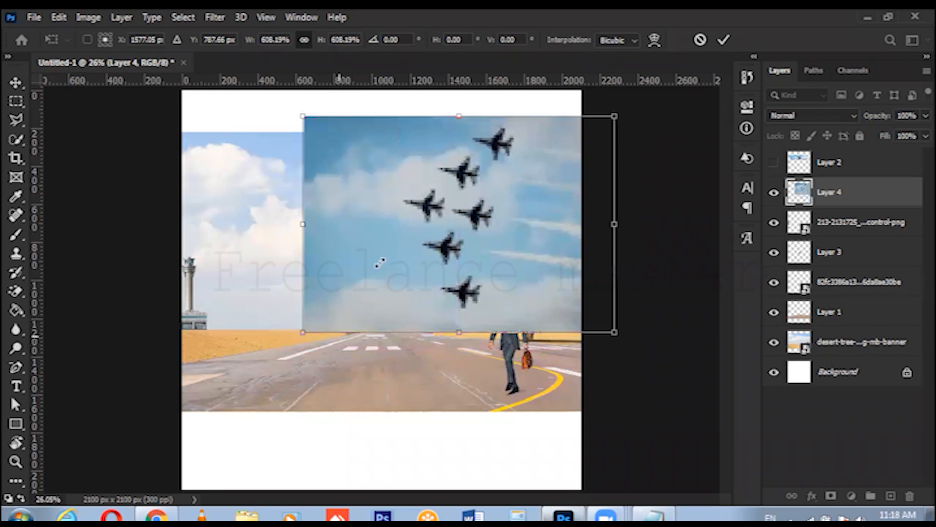
pyautogui.hotkey('ctrl', 'z')
pyautogui.moveTo(461, 180); pyautogui.dragTo(458, 183)
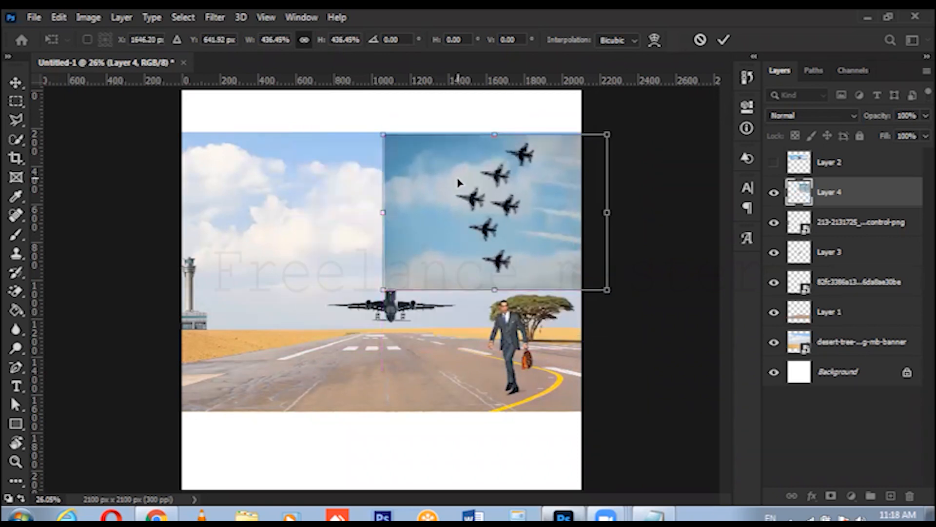
pyautogui.moveTo(383, 289); pyautogui.dragTo(483, 213)
pyautogui.press('Return')
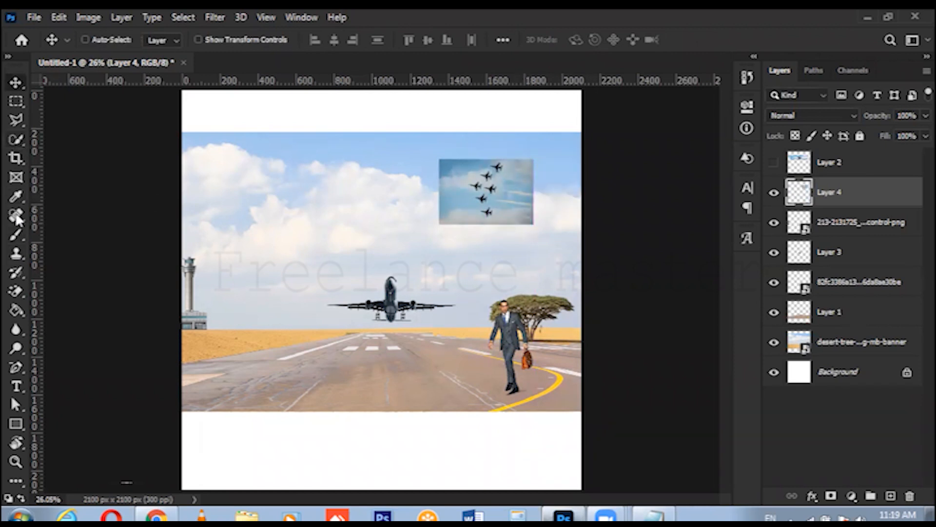
# Step: Erase the blue sky background around the six jets with the Magic Eraser at tolerance 32
pyautogui.click(16, 291)
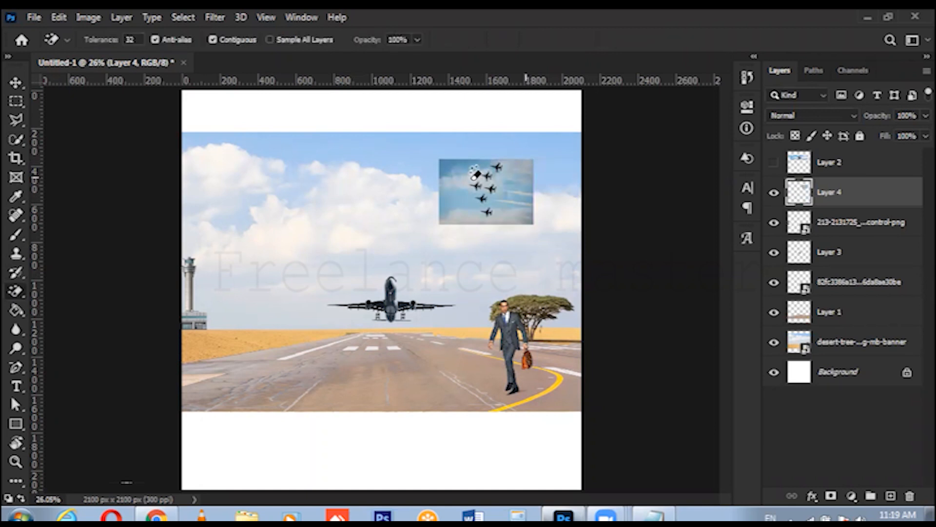
pyautogui.click(458, 182)
pyautogui.click(448, 198)
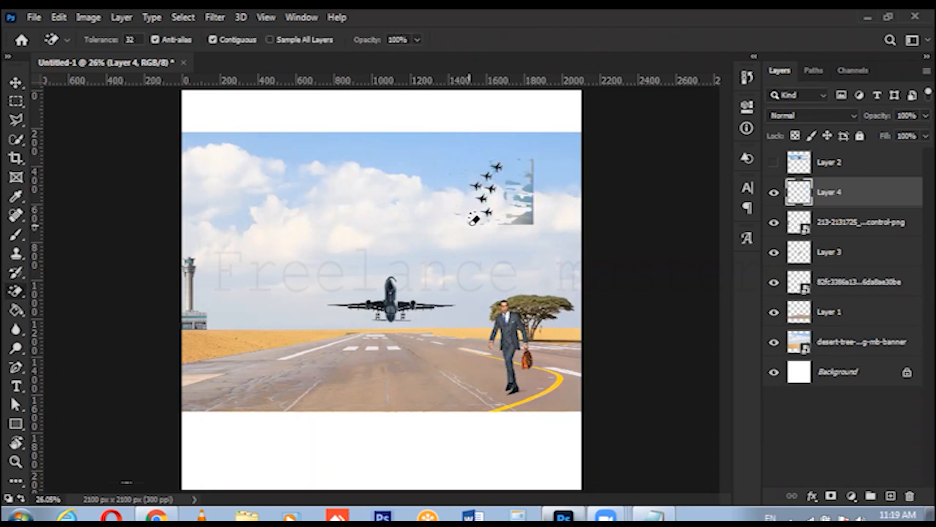
pyautogui.click(536, 216)
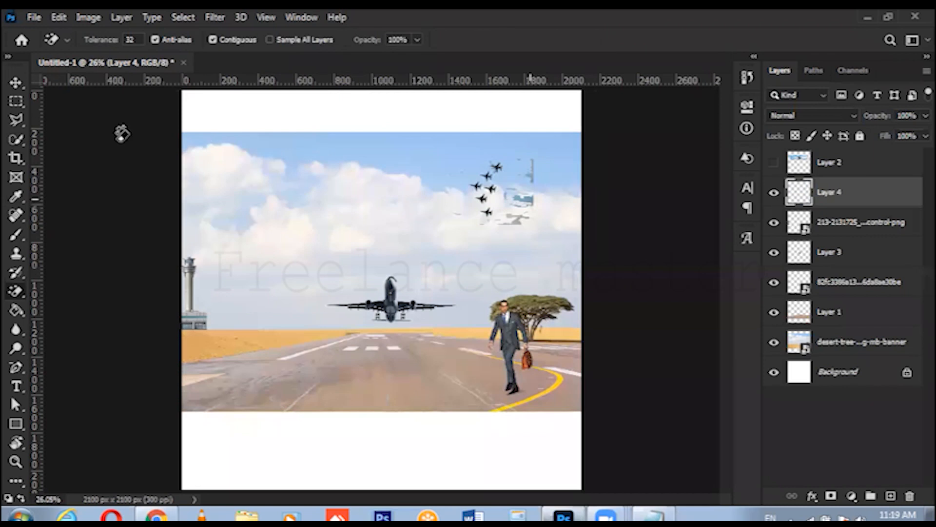
# Step: Marquee-select the leftover sky fragments on both sides of, below and above the jets and delete them from the layer
pyautogui.click(16, 101)
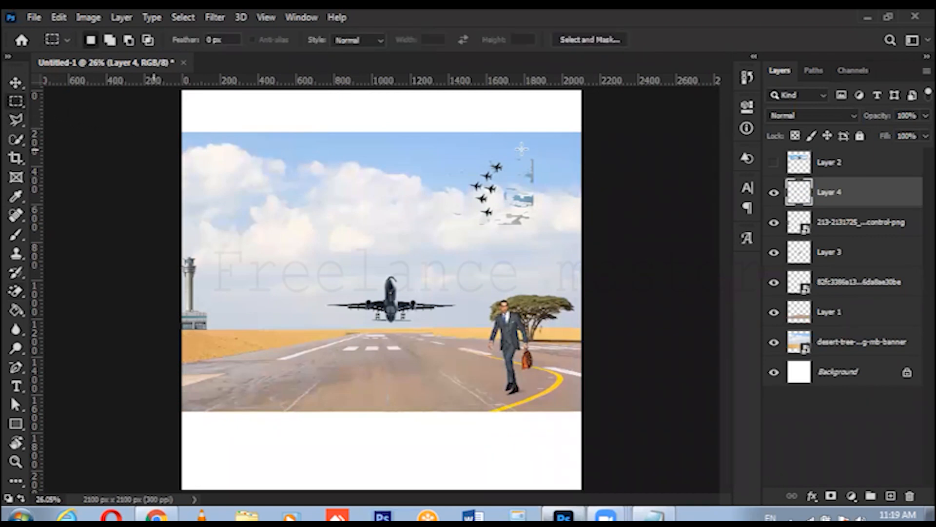
pyautogui.moveTo(502, 145); pyautogui.dragTo(578, 300)
pyautogui.moveTo(546, 196); pyautogui.dragTo(550, 168)
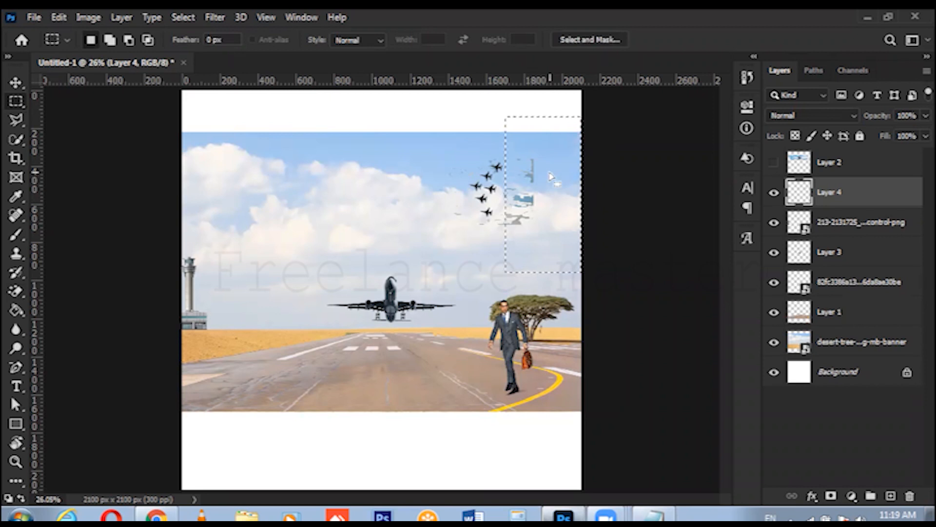
pyautogui.press('Delete')
pyautogui.hotkey('ctrl', 'd')
pyautogui.moveTo(424, 145); pyautogui.dragTo(467, 249)
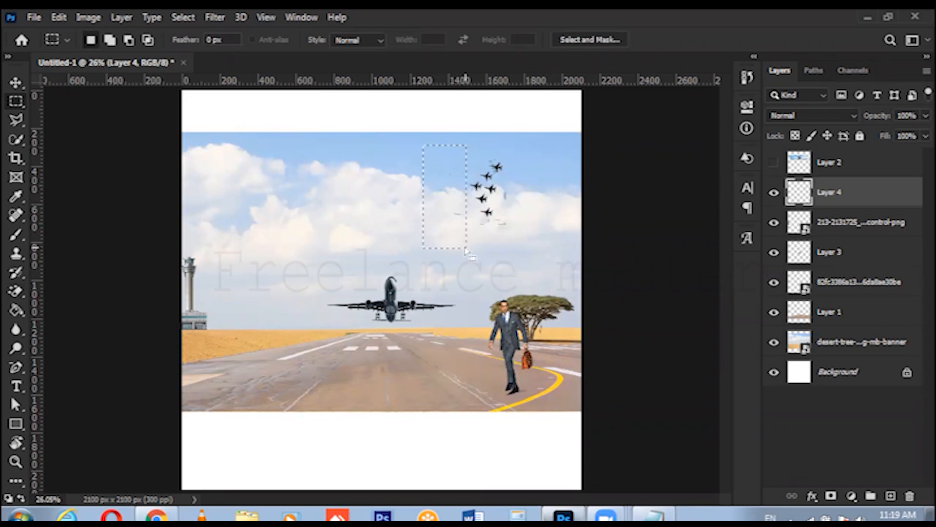
pyautogui.moveTo(546, 226); pyautogui.dragTo(456, 263)
pyautogui.moveTo(457, 226); pyautogui.dragTo(434, 218)
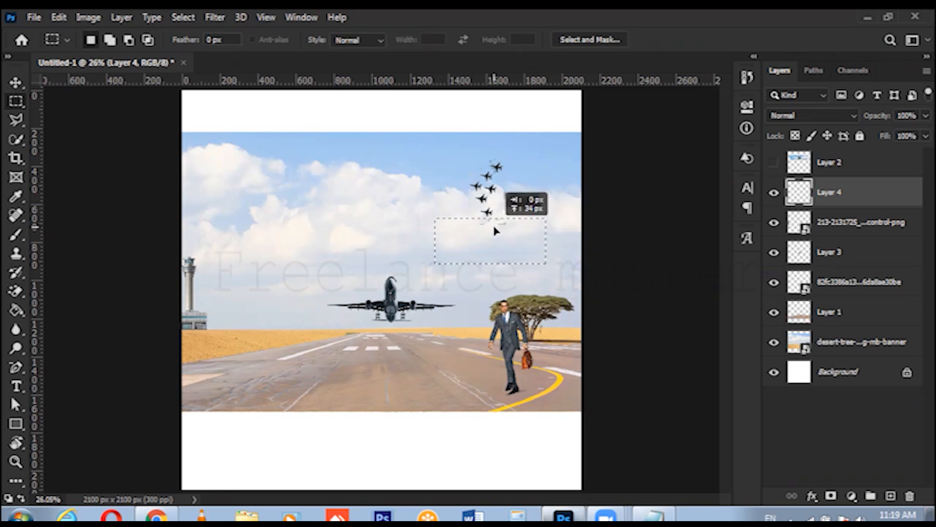
pyautogui.moveTo(496, 231); pyautogui.dragTo(445, 129)
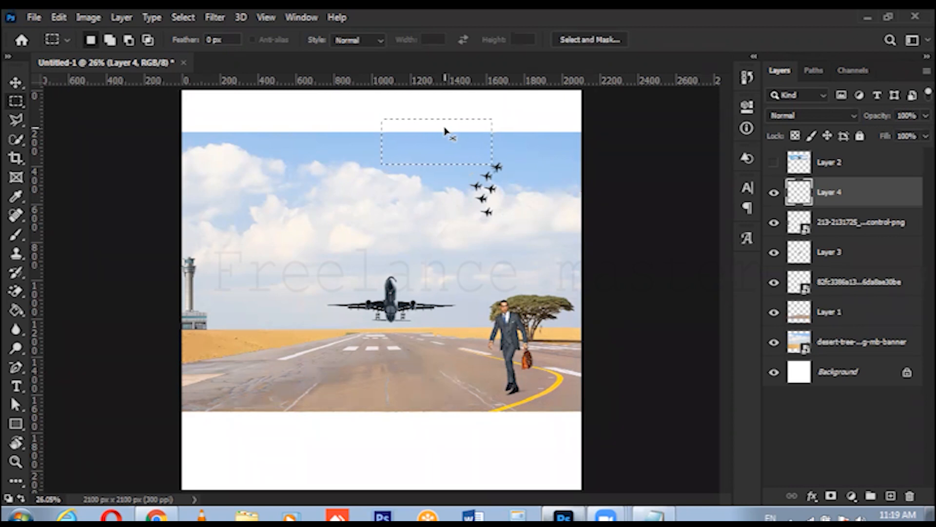
# Step: Move the six-jet formation into the upper-right corner of the sky with Free Transform
pyautogui.hotkey('ctrl', 't')
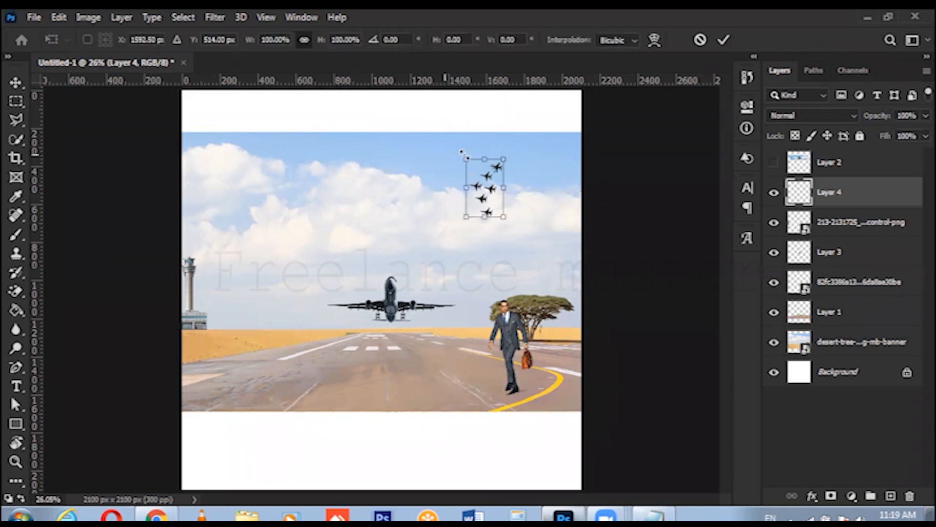
pyautogui.moveTo(490, 176); pyautogui.dragTo(550, 159)
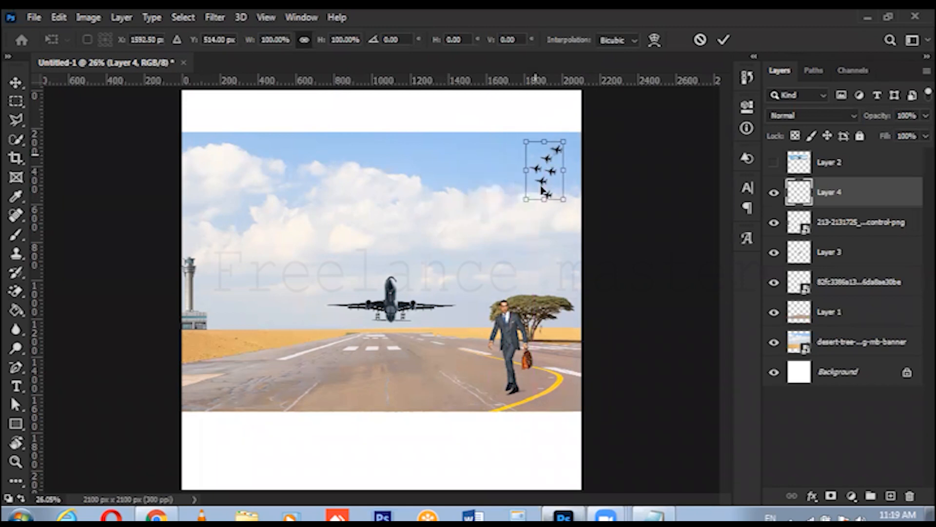
pyautogui.press('Return')
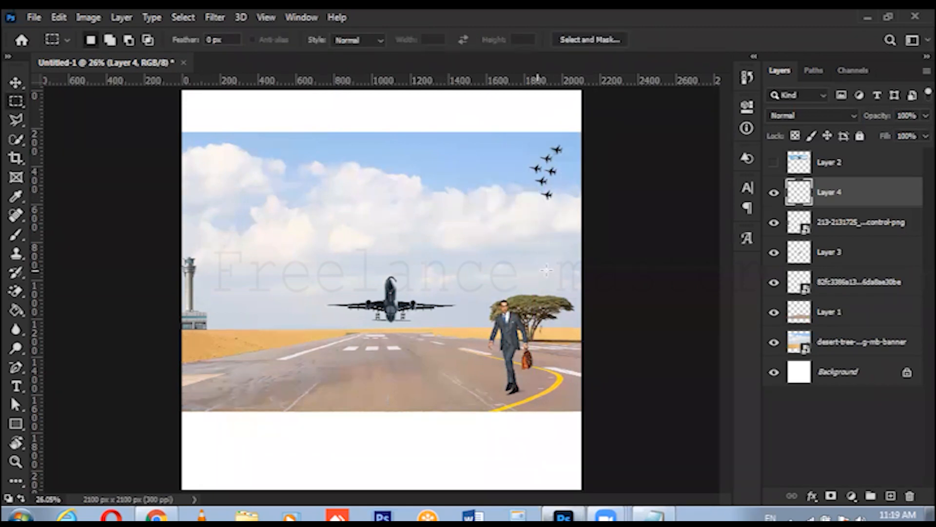
# Step: Duplicate the jet formation layer and move the copy left to form a second group level with the first
pyautogui.press('v')
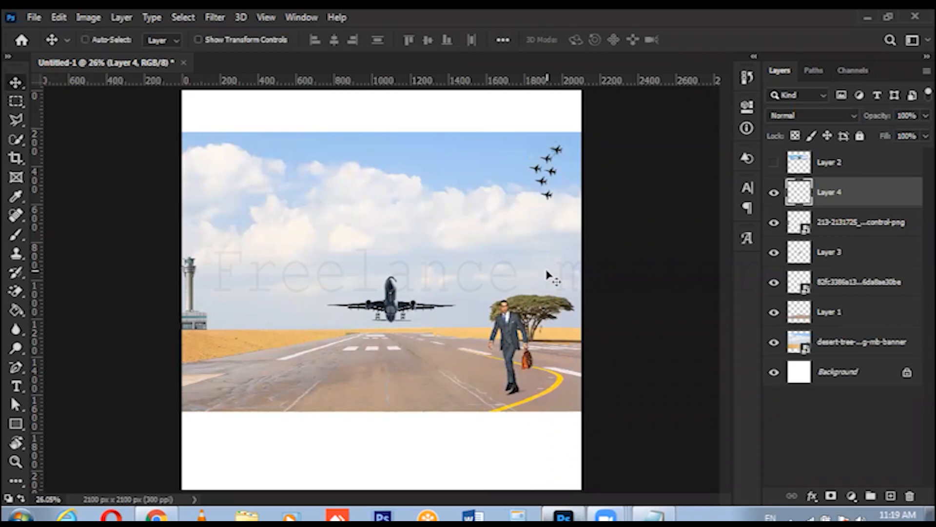
pyautogui.press('ctrl')
pyautogui.hotkey('ctrl', 'j')
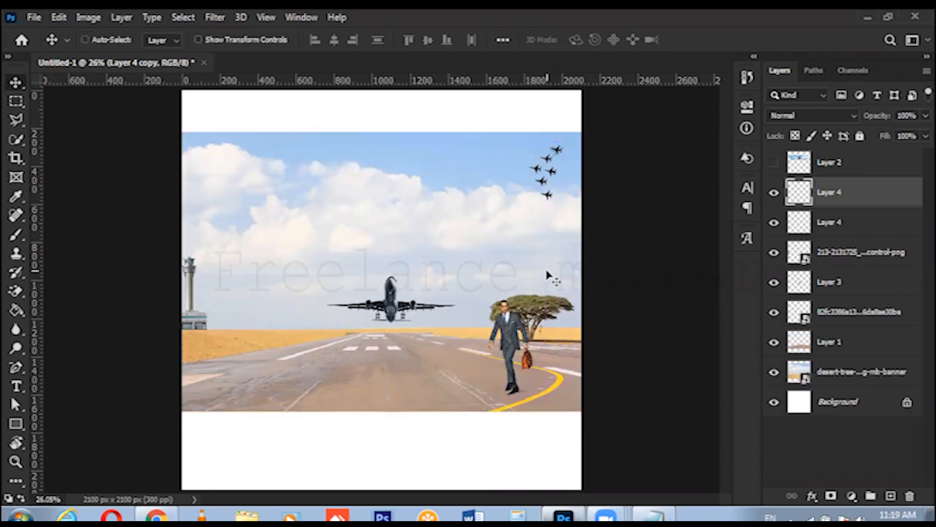
pyautogui.moveTo(549, 154); pyautogui.dragTo(429, 159)
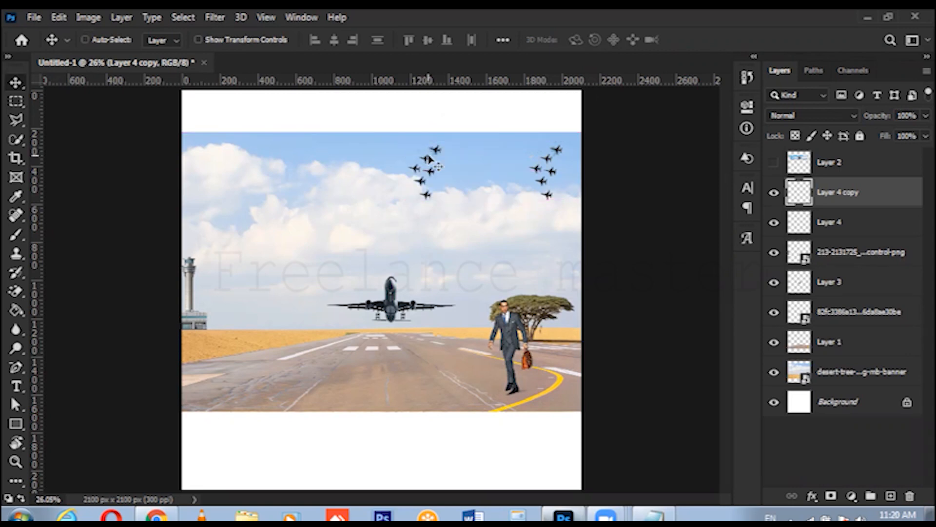
# Step: Switch to Chrome, browse the "fighter jet formation png" results for more formation images and preview the black-and-white WWI aerial formation photo
pyautogui.hotkey('alt', 'Tab')
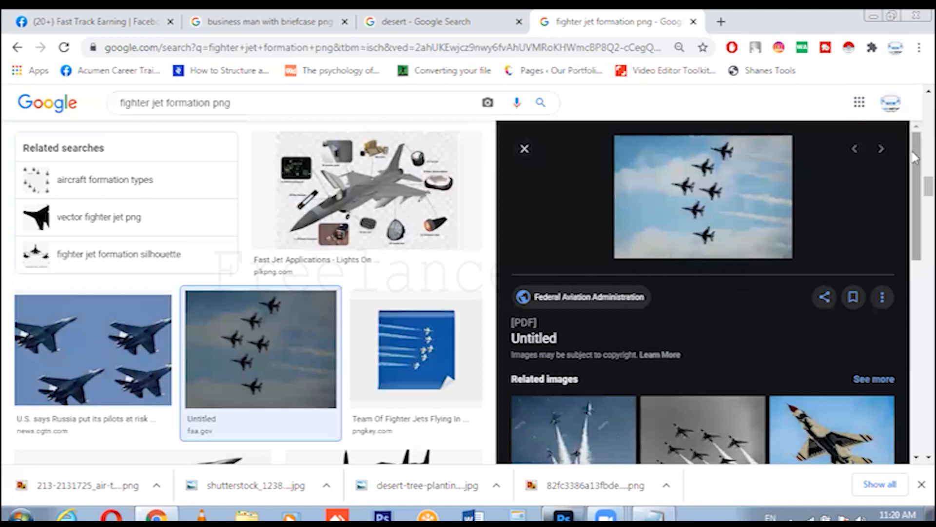
pyautogui.scroll(-4, 914, 237)
pyautogui.scroll(-10, 914, 237)
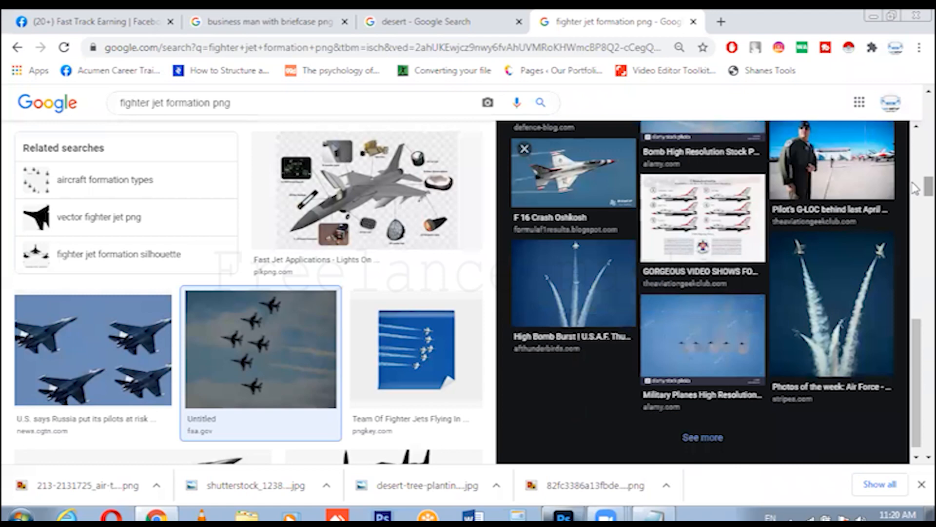
pyautogui.scroll(-6, 915, 219)
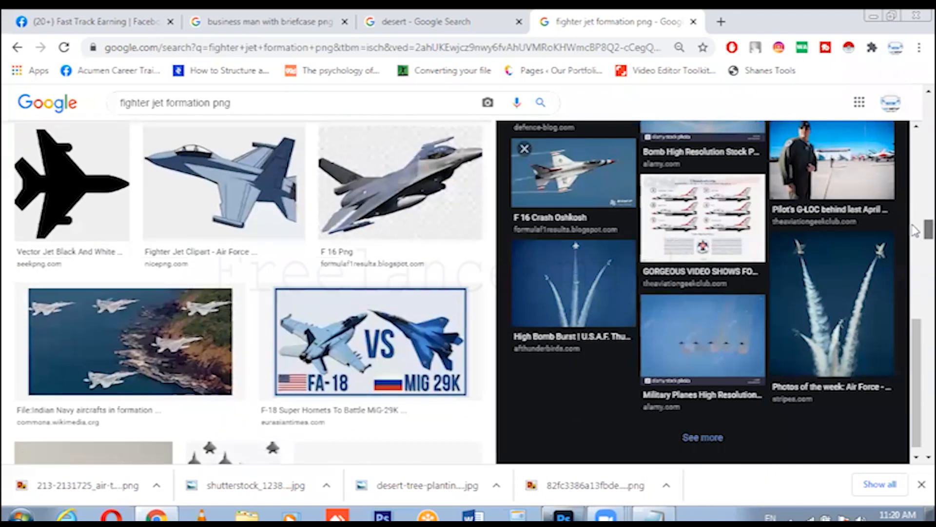
pyautogui.scroll(-6, 916, 249)
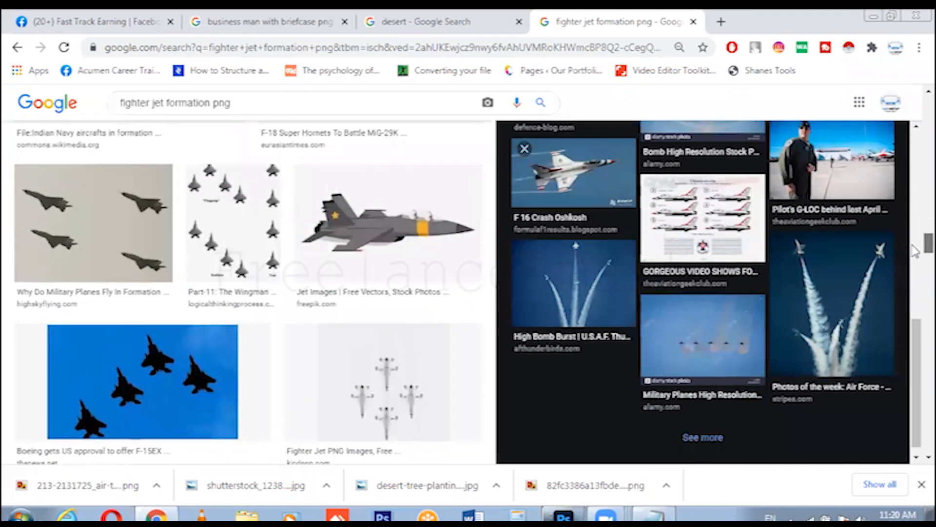
pyautogui.scroll(-5, 916, 266)
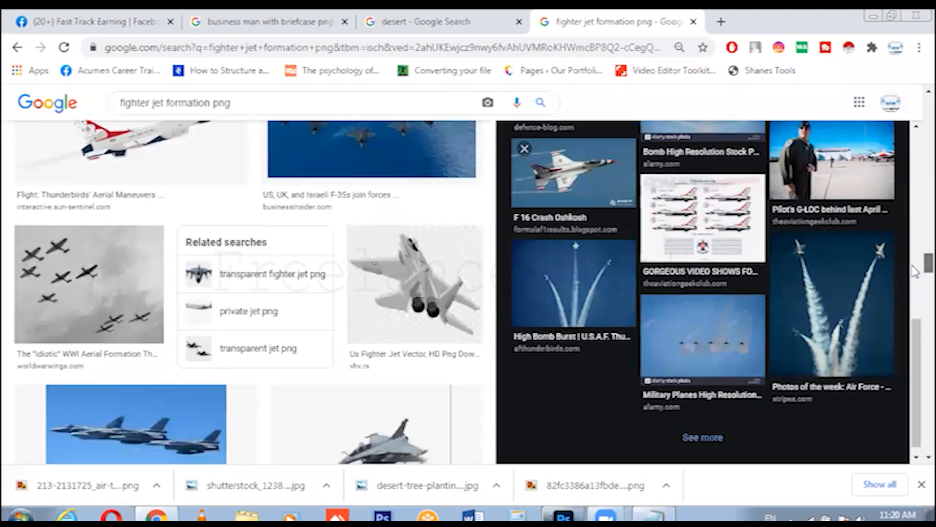
pyautogui.moveTo(914, 268); pyautogui.dragTo(912, 268)
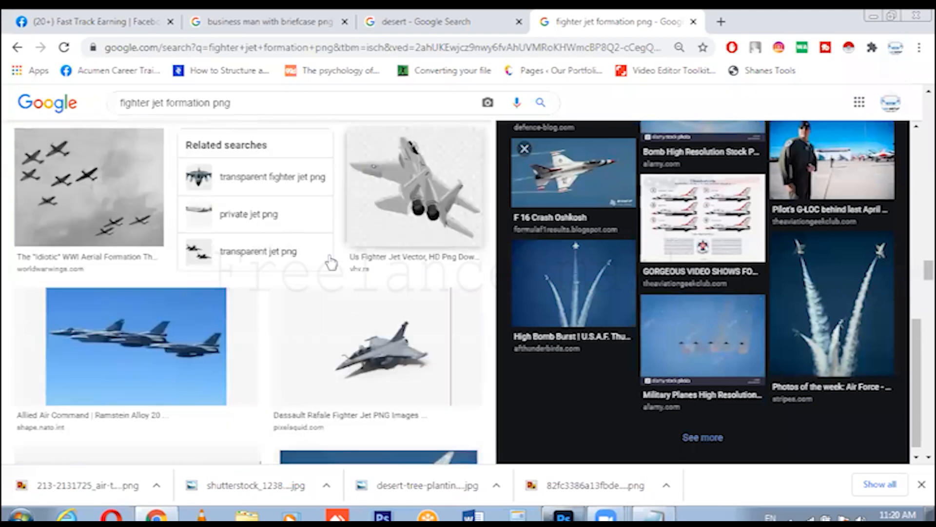
pyautogui.click(109, 215)
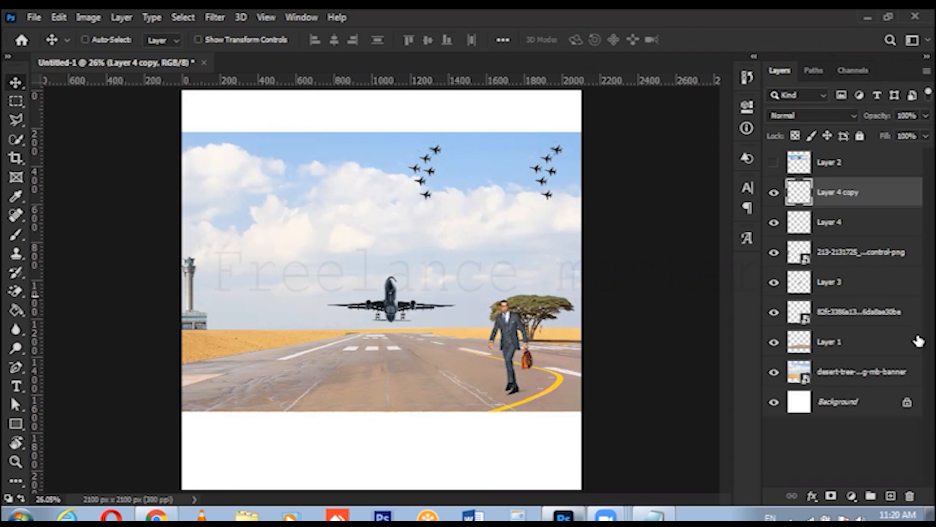
# Step: Darken the runway on Layer 1 with a Brightness/Contrast adjustment of brightness -55 and contrast 100
pyautogui.click(870, 345)
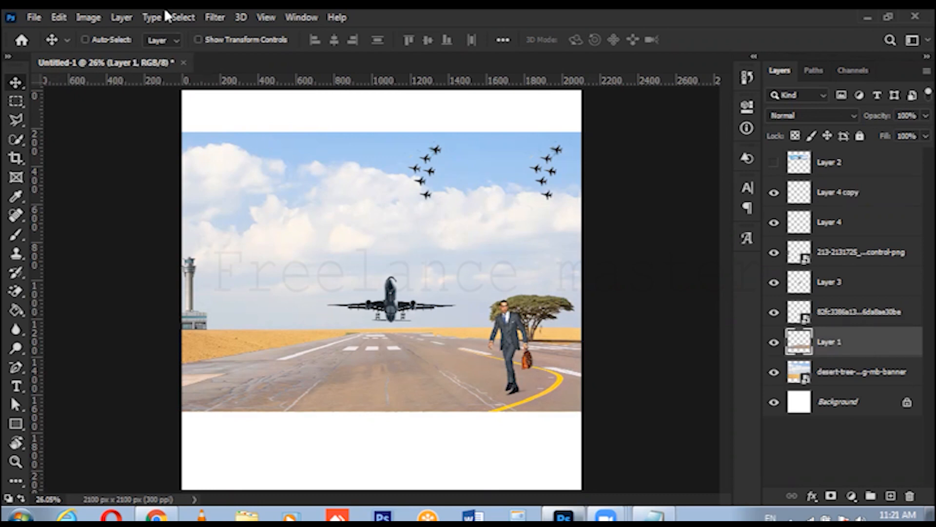
pyautogui.click(33, 17)
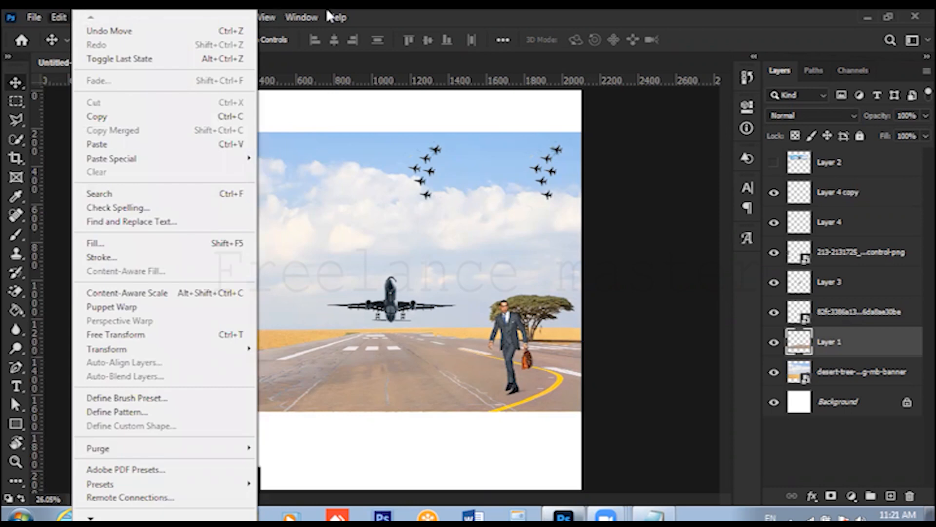
pyautogui.moveTo(301, 17)
pyautogui.click(553, 16)
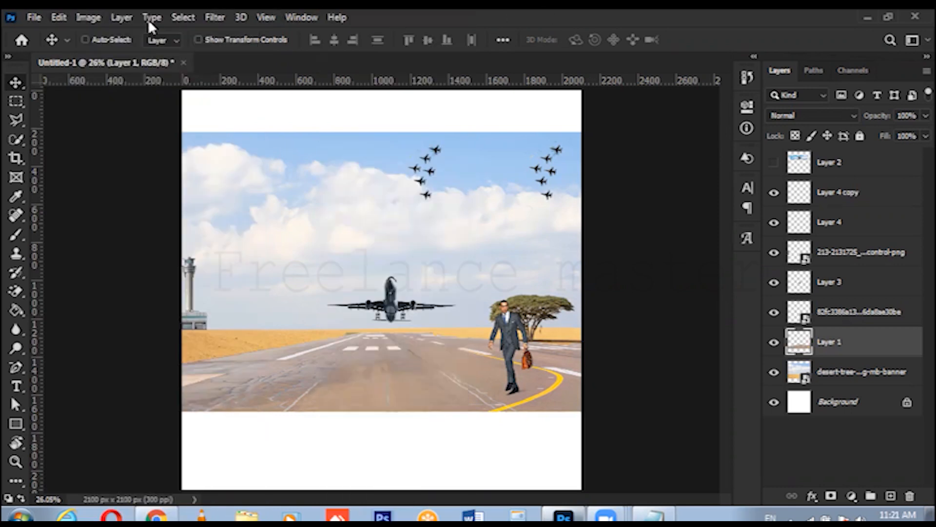
pyautogui.click(88, 18)
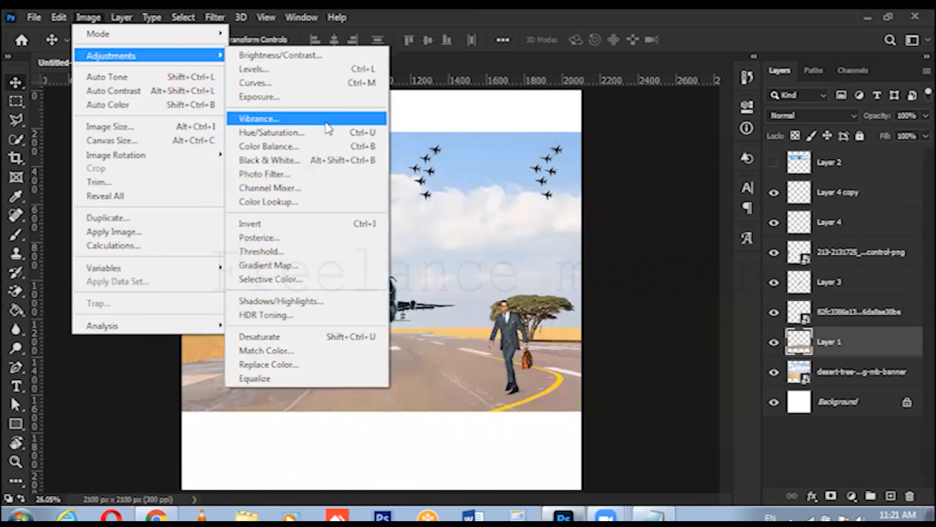
pyautogui.click(312, 55)
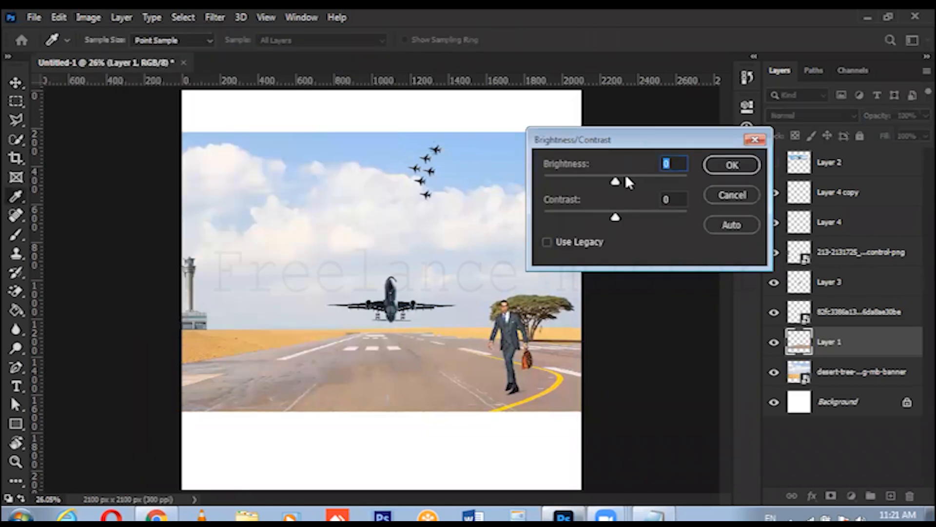
pyautogui.moveTo(601, 184); pyautogui.dragTo(572, 186)
pyautogui.moveTo(616, 214); pyautogui.dragTo(738, 230)
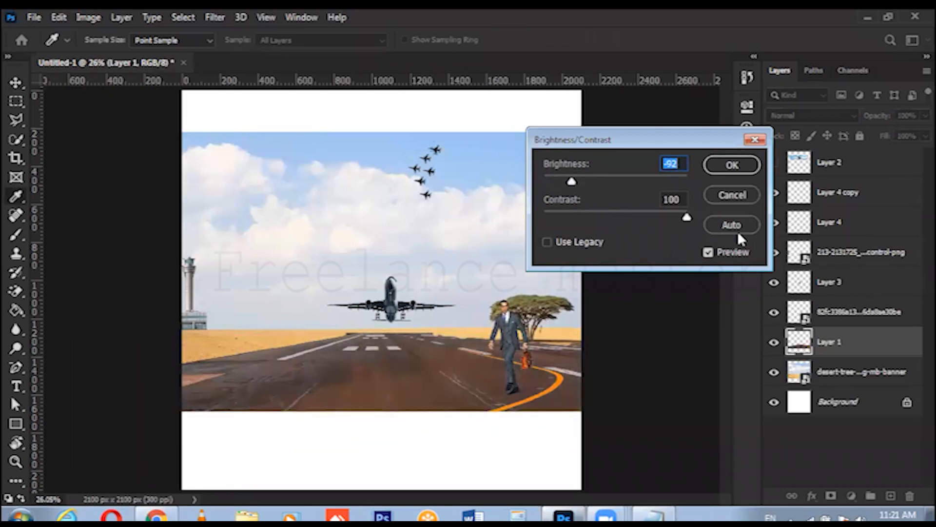
pyautogui.moveTo(571, 184)
pyautogui.mouseDown()
pyautogui.moveTo(507, 183)
pyautogui.moveTo(616, 172)
pyautogui.moveTo(589, 179)
pyautogui.mouseUp()
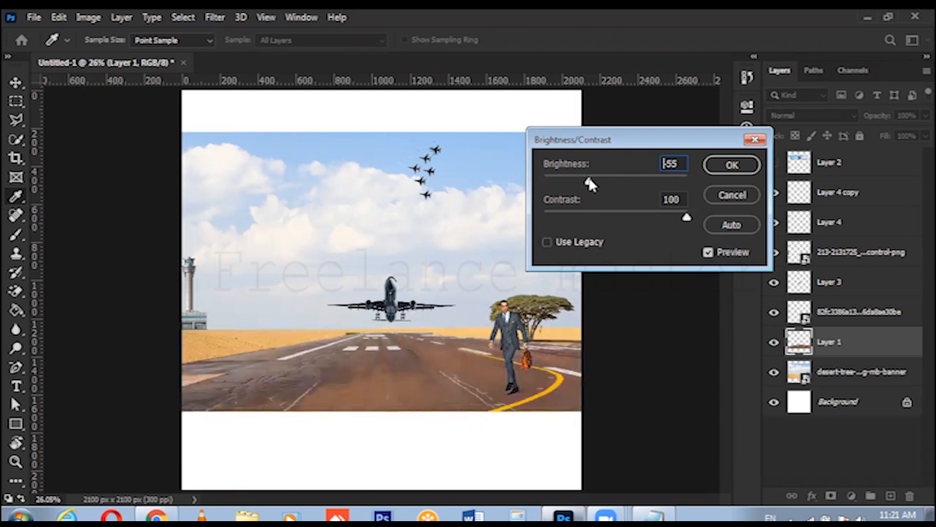
pyautogui.press('Return')
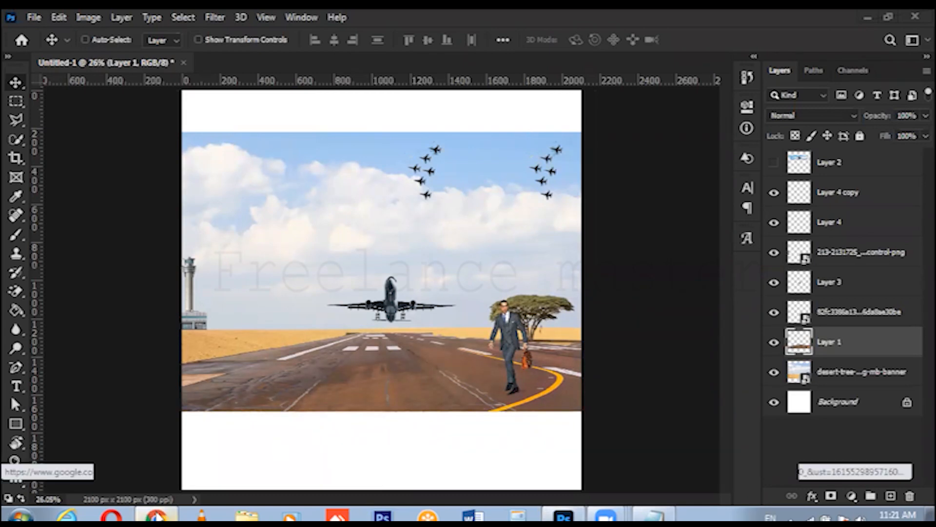
# Step: Switch to Chrome and search Google Images for "toroise"
pyautogui.click(156, 515)
pyautogui.scroll(15, 915, 168)
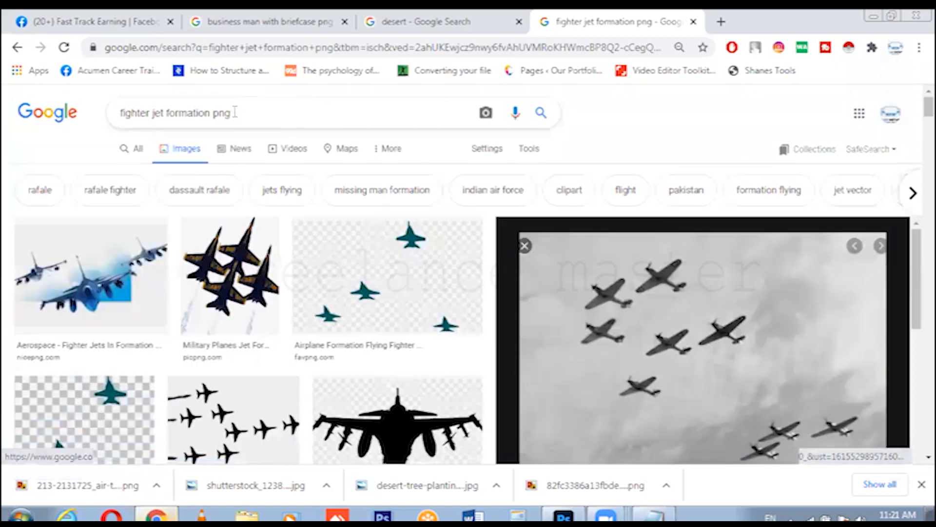
pyautogui.tripleClick(235, 112)
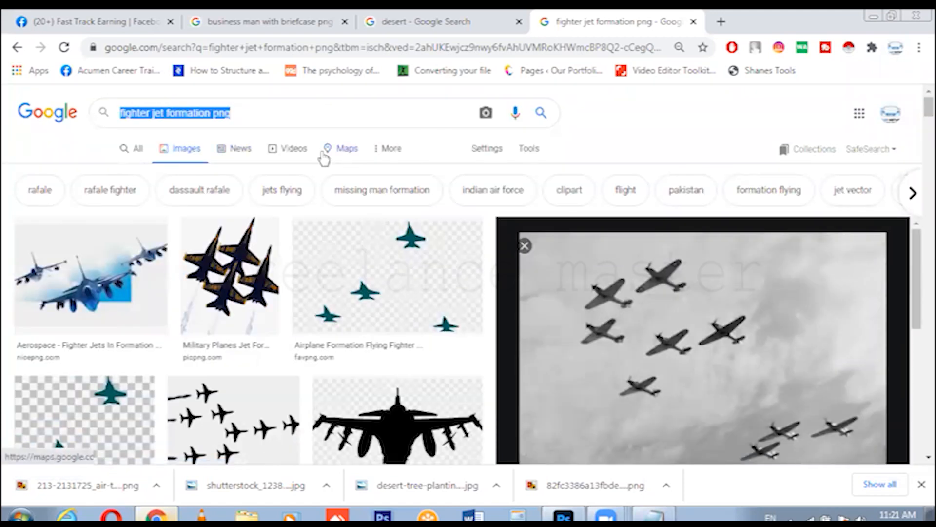
pyautogui.write('ro')
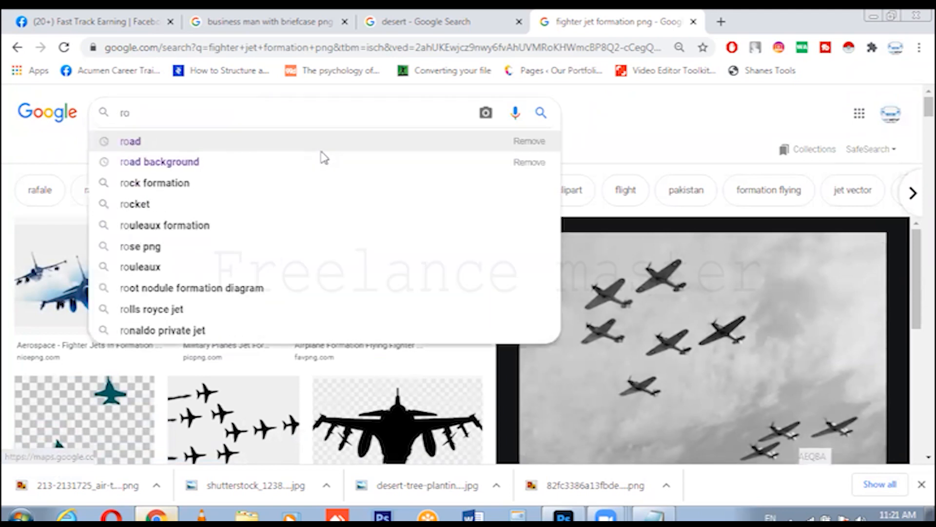
pyautogui.press('BackSpace')
pyautogui.press('BackSpace')
pyautogui.write('tor')
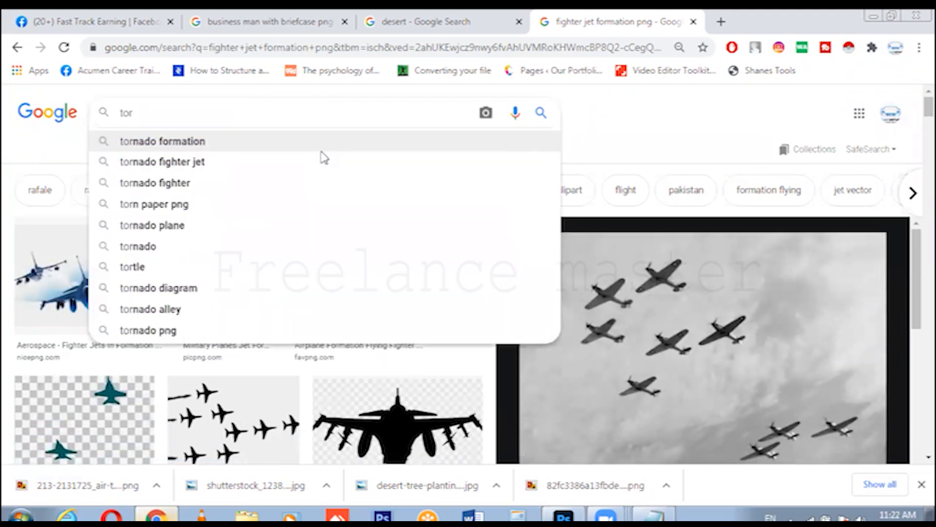
pyautogui.write('oi')
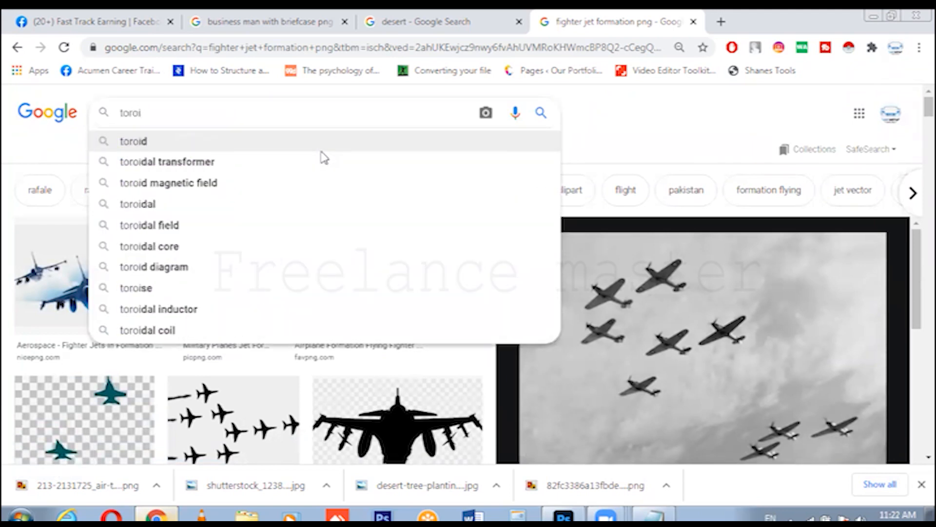
pyautogui.write('se')
pyautogui.press('Return')
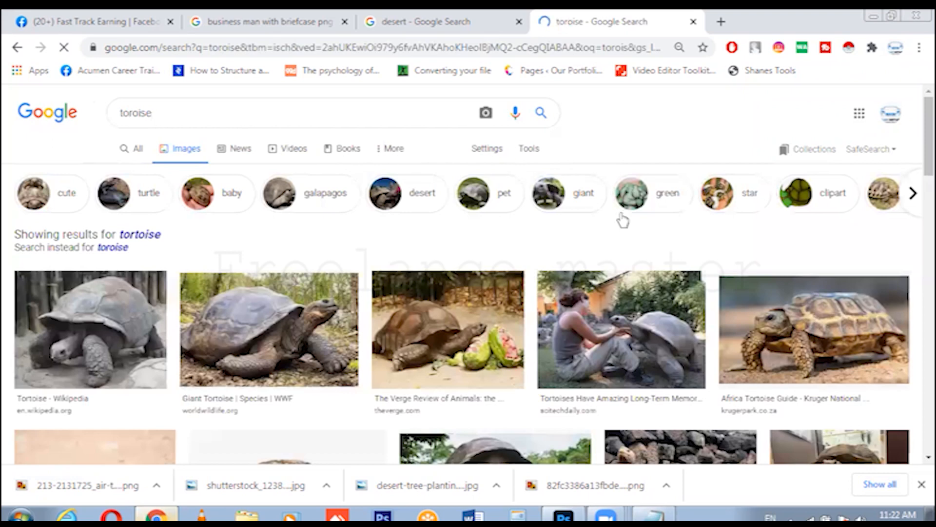
# Step: Open the Kruger National Park tortoise photo, copy it and paste it into the Photoshop document
pyautogui.click(869, 318)
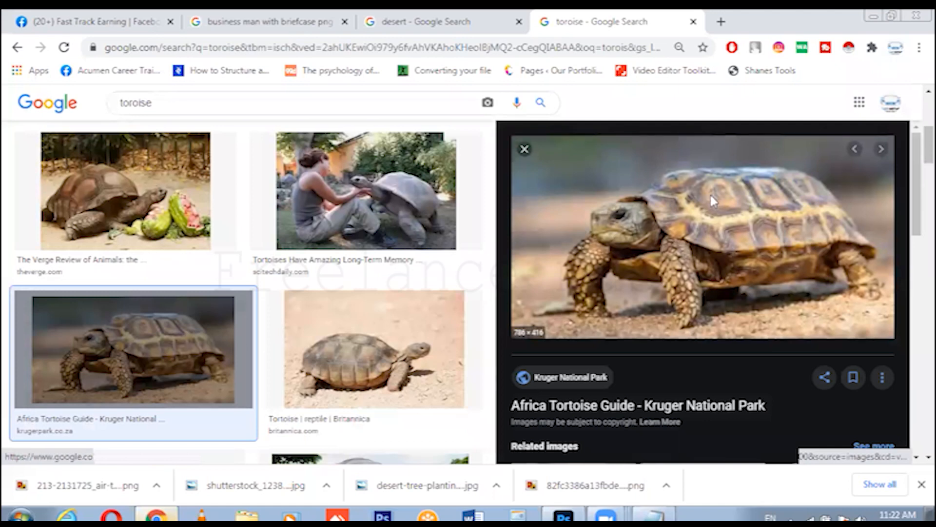
pyautogui.rightClick(711, 195)
pyautogui.click(770, 366)
pyautogui.hotkey('alt', 'Tab')
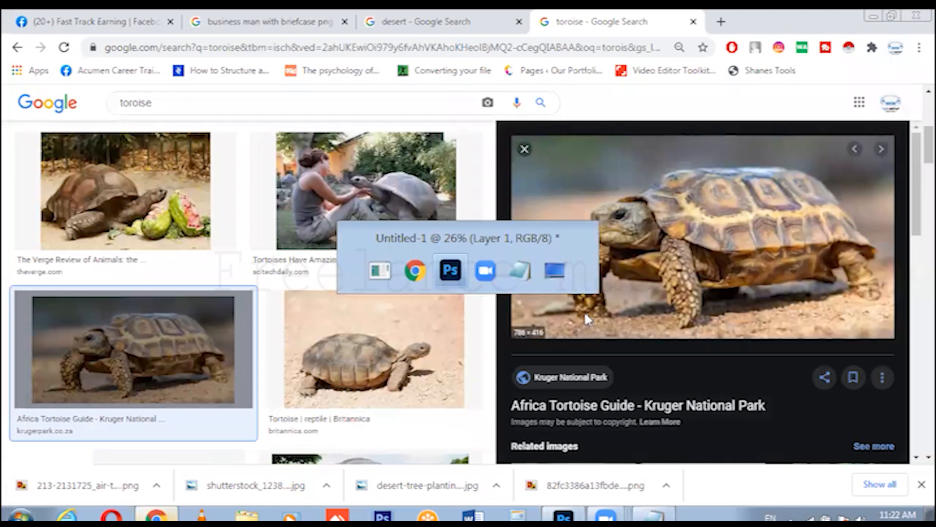
pyautogui.hotkey('ctrl', 'v')
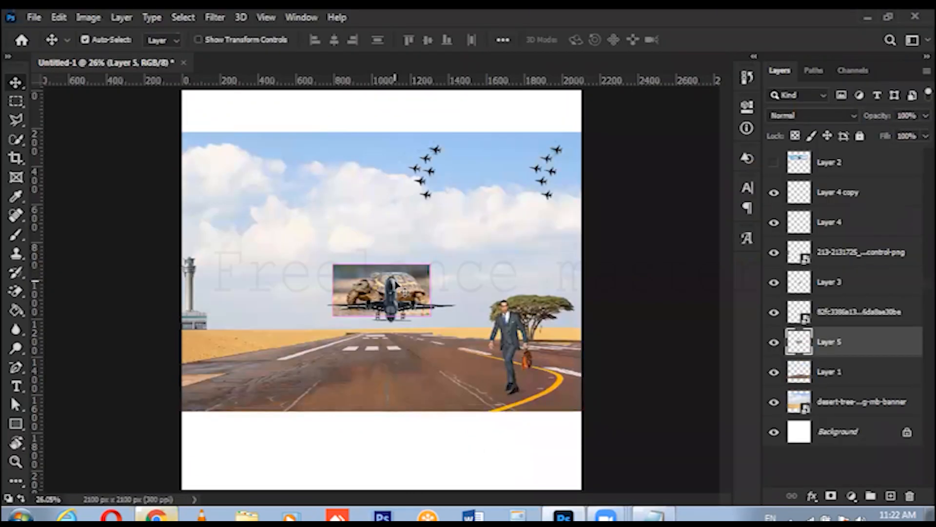
# Step: Scale the tortoise photo up to about the full canvas width and move its layer to the top of the layer stack
pyautogui.hotkey('ctrl', 't')
pyautogui.moveTo(430, 316); pyautogui.dragTo(569, 414)
pyautogui.moveTo(334, 266); pyautogui.dragTo(207, 175)
pyautogui.moveTo(413, 252); pyautogui.dragTo(404, 244)
pyautogui.press('Return')
pyautogui.moveTo(869, 346); pyautogui.dragTo(863, 166)
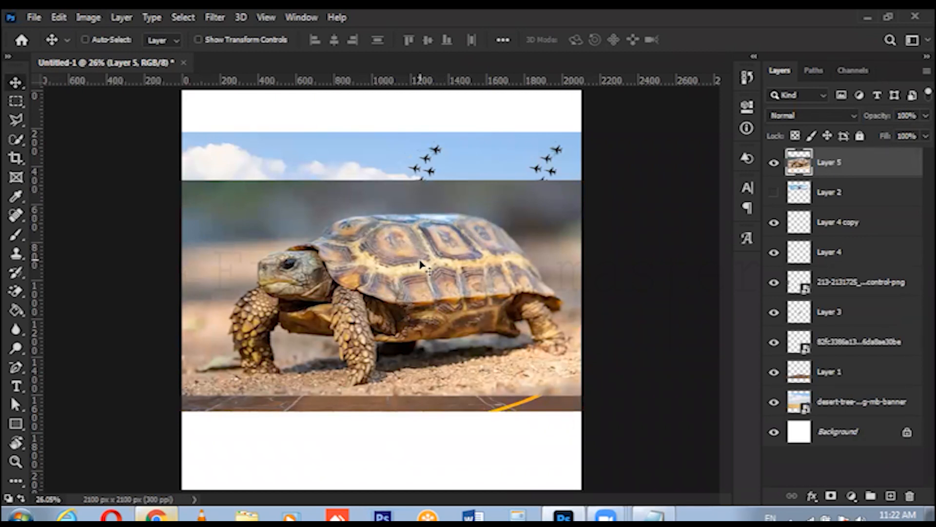
# Step: Switch to Chrome and search Google Images for "home png"
pyautogui.hotkey('alt', 'Tab')
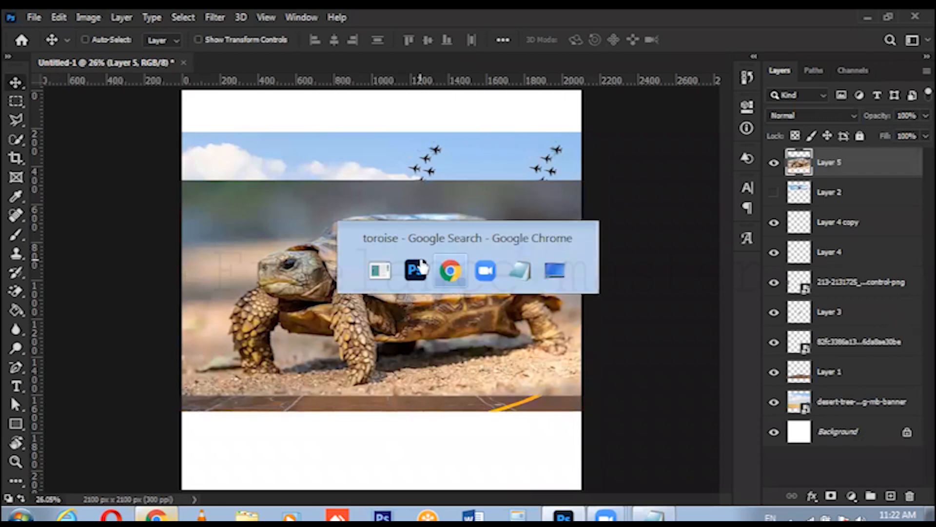
pyautogui.hotkey('alt', 'Tab')
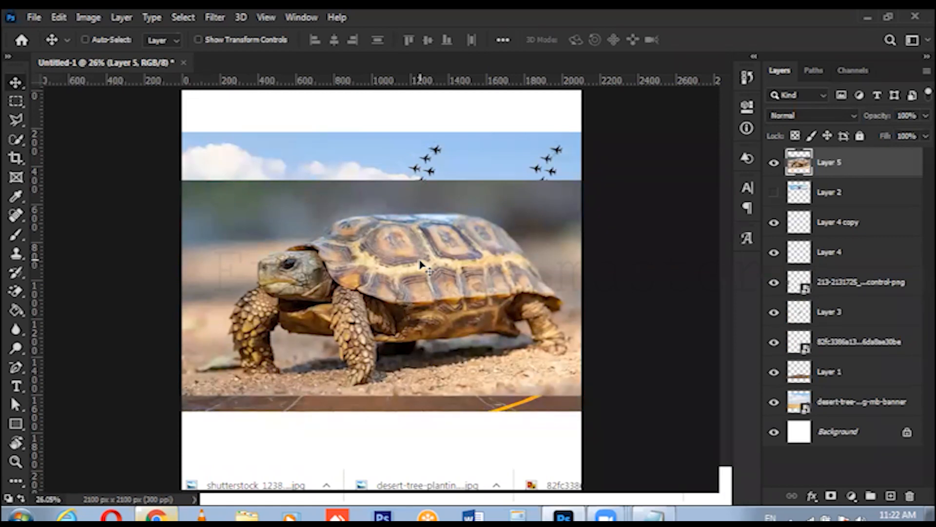
pyautogui.hotkey('alt', 'Tab')
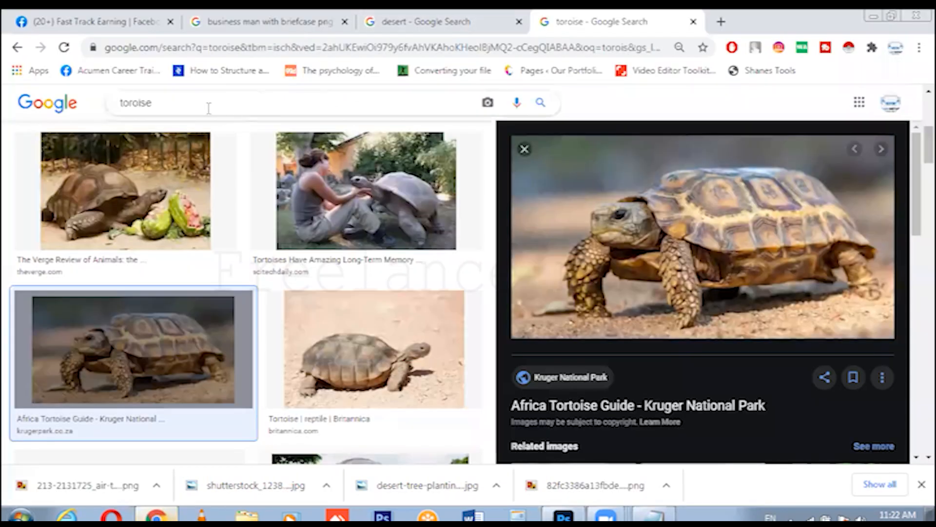
pyautogui.click(208, 108)
pyautogui.write('home pg')
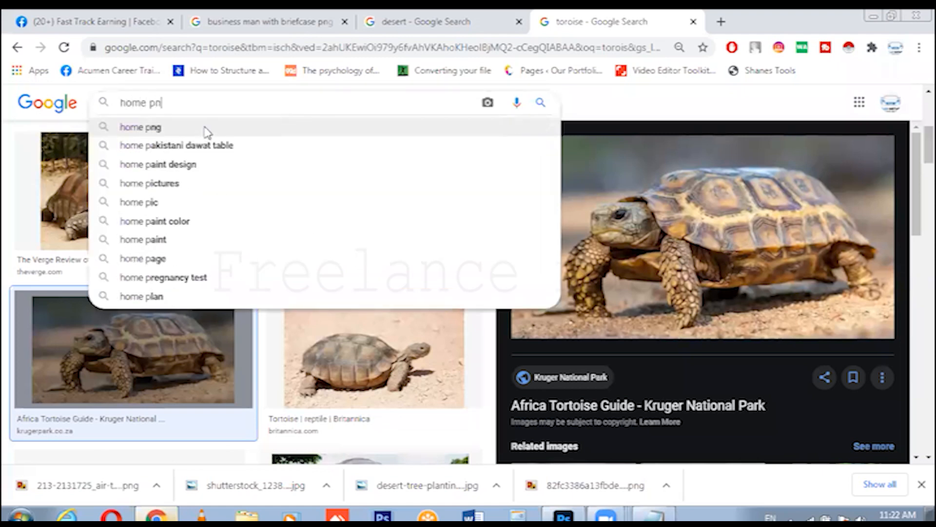
pyautogui.write('g')
pyautogui.press('Return')
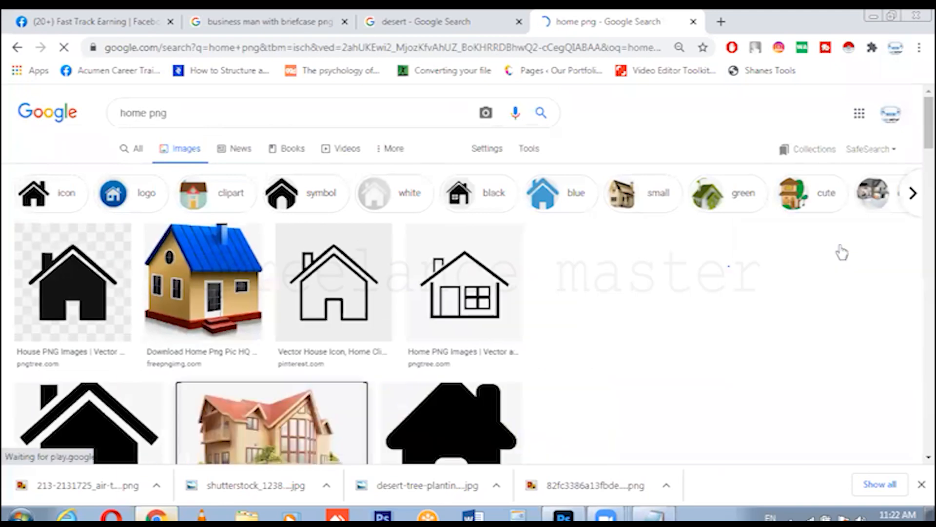
# Step: Open the Pngimg "House PNG" result with the red-roofed house and save its image to the computer
pyautogui.click(272, 424)
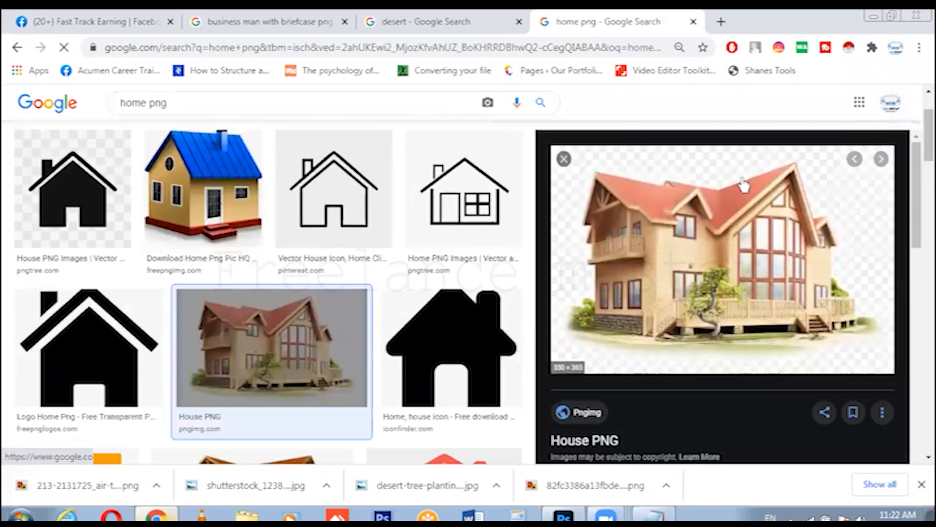
pyautogui.rightClick(743, 184)
pyautogui.click(777, 334)
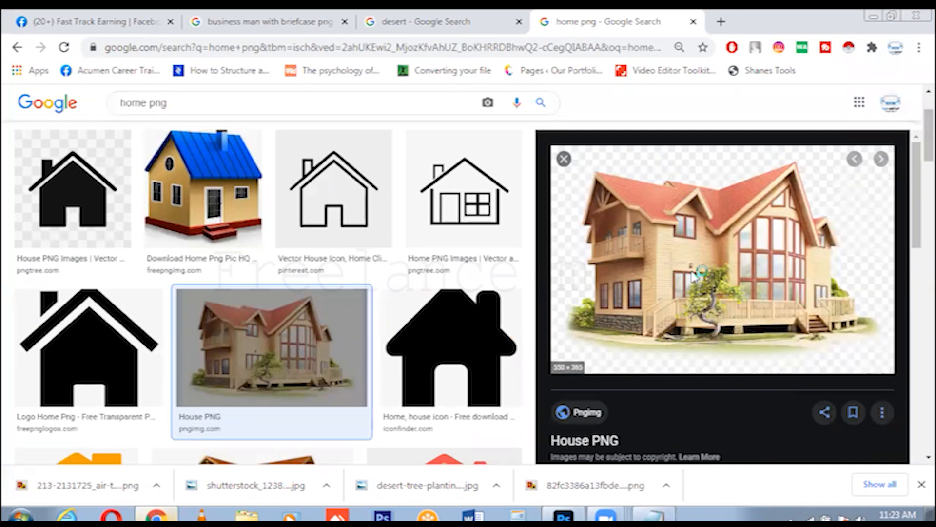
pyautogui.press('Return')
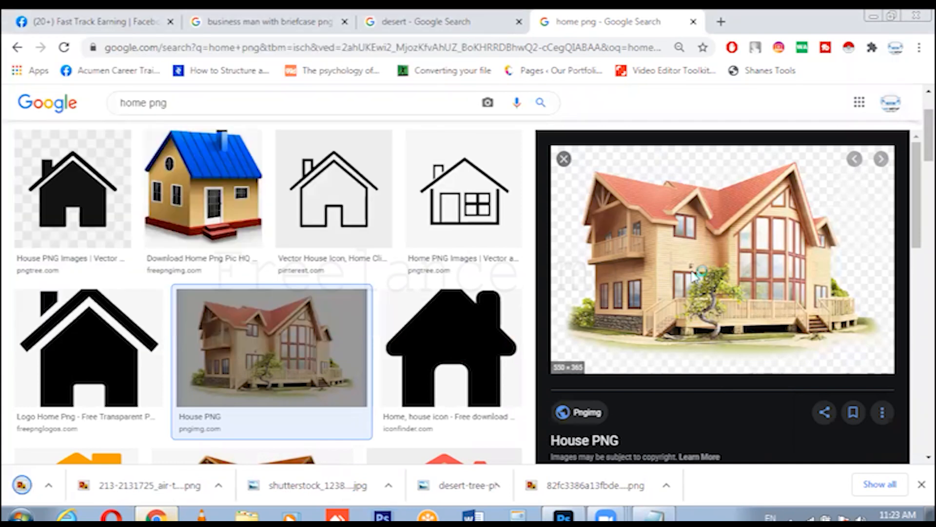
# Step: Switch to Photoshop, place house_PNG8.png as an embedded image and scale it down to sit on top of the tortoise's shell
pyautogui.click(564, 514)
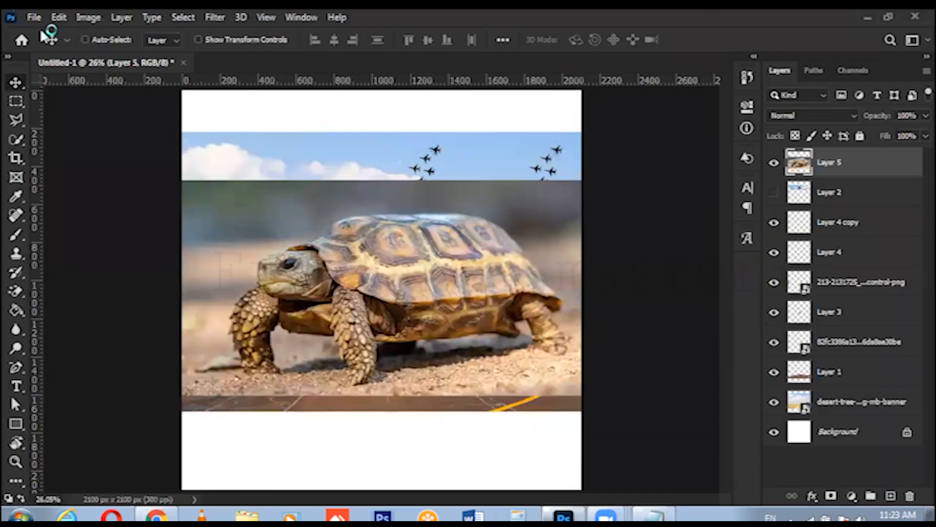
pyautogui.click(33, 17)
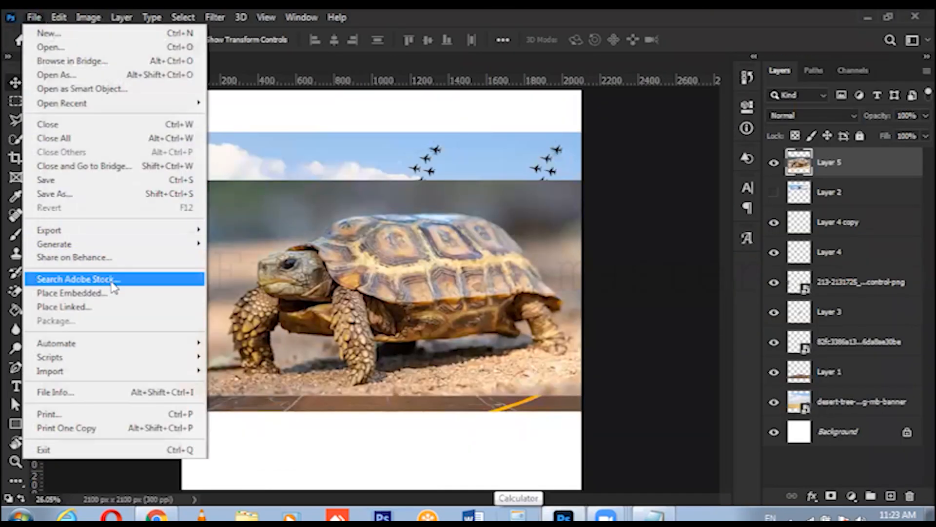
pyautogui.click(133, 294)
pyautogui.write('hou')
pyautogui.press('Down')
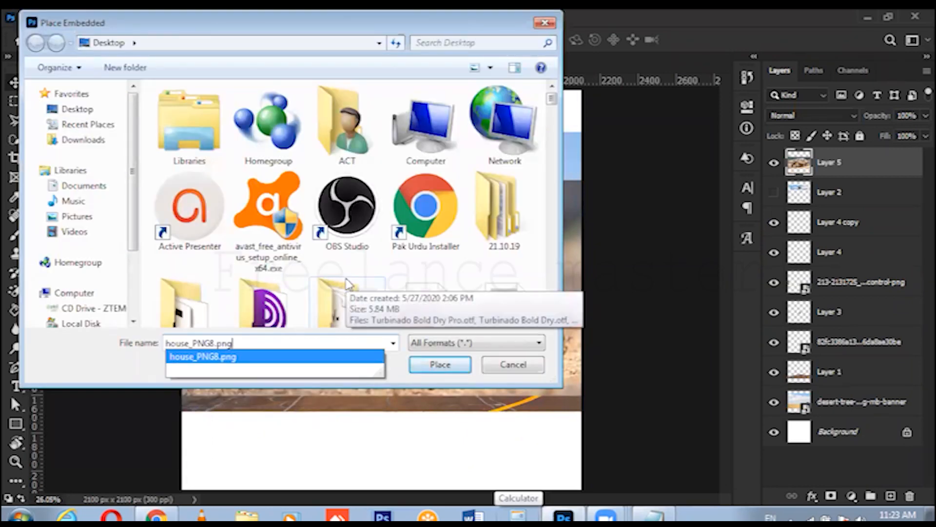
pyautogui.press('Return')
pyautogui.moveTo(581, 424); pyautogui.dragTo(334, 257)
pyautogui.moveTo(339, 223); pyautogui.dragTo(449, 223)
pyautogui.press('Return')
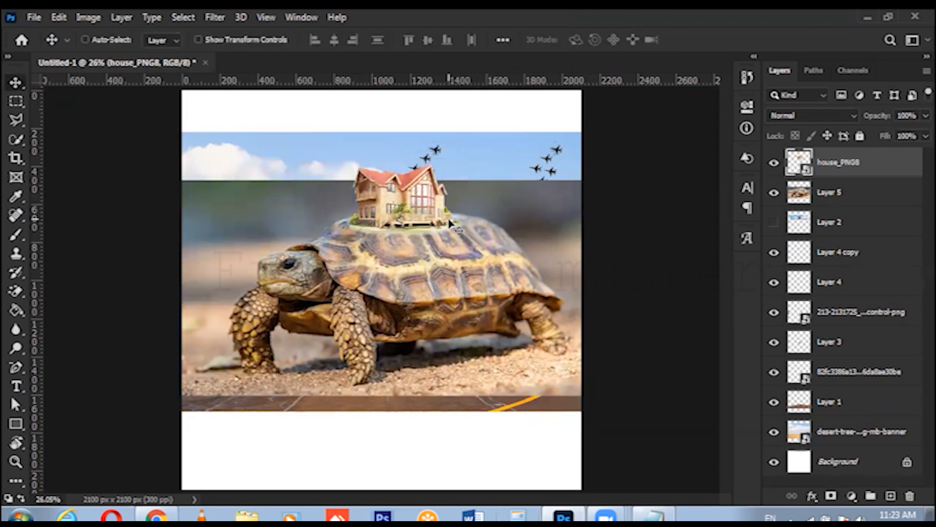
# Step: Select Layer 5 and hide every visible layer beneath it except the Background
pyautogui.click(852, 199)
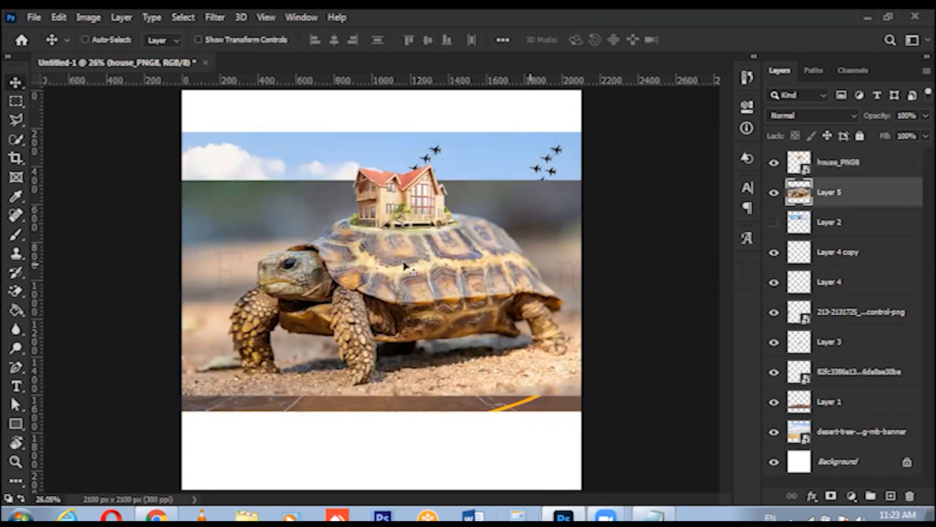
pyautogui.click(774, 252)
pyautogui.click(774, 282)
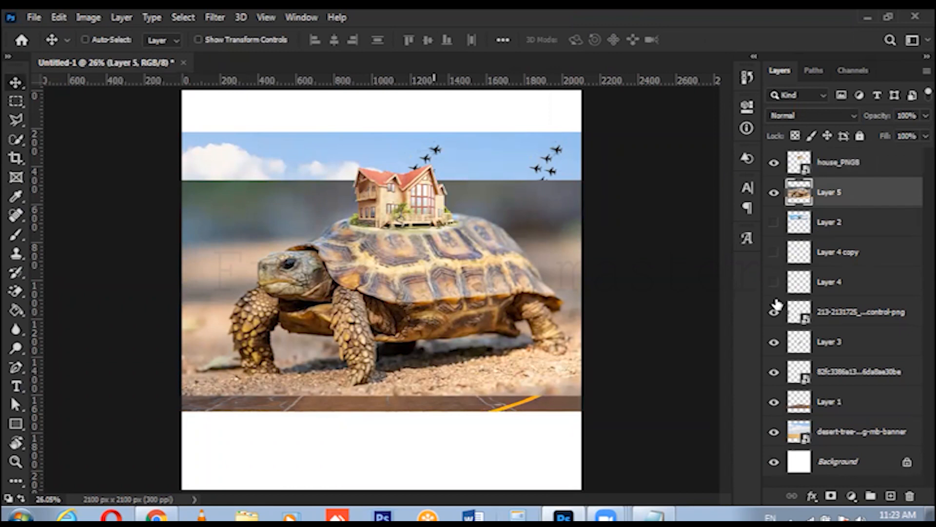
pyautogui.click(774, 342)
pyautogui.click(774, 372)
pyautogui.click(774, 402)
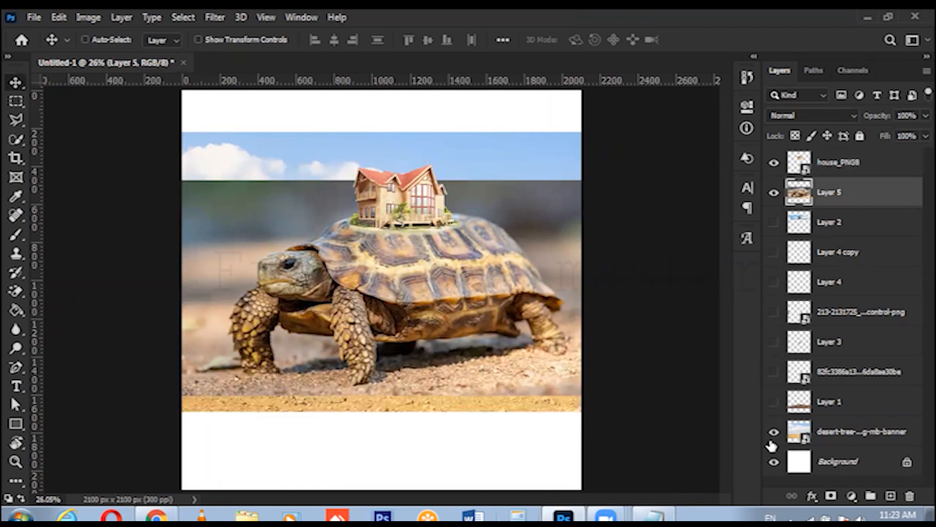
pyautogui.click(773, 431)
pyautogui.click(774, 461)
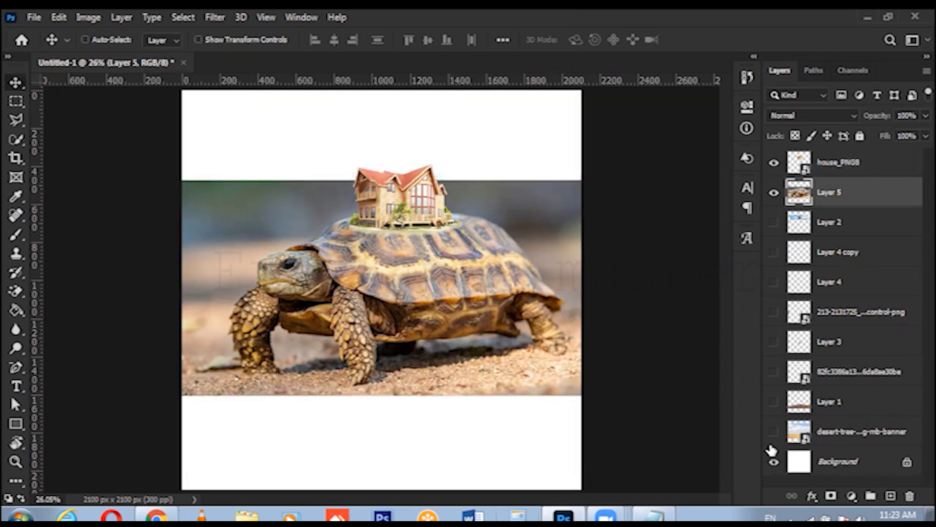
# Step: Select the tortoise and the ground beneath it on Layer 5 with the Quick Selection tool
pyautogui.click(15, 139)
pyautogui.click(454, 294)
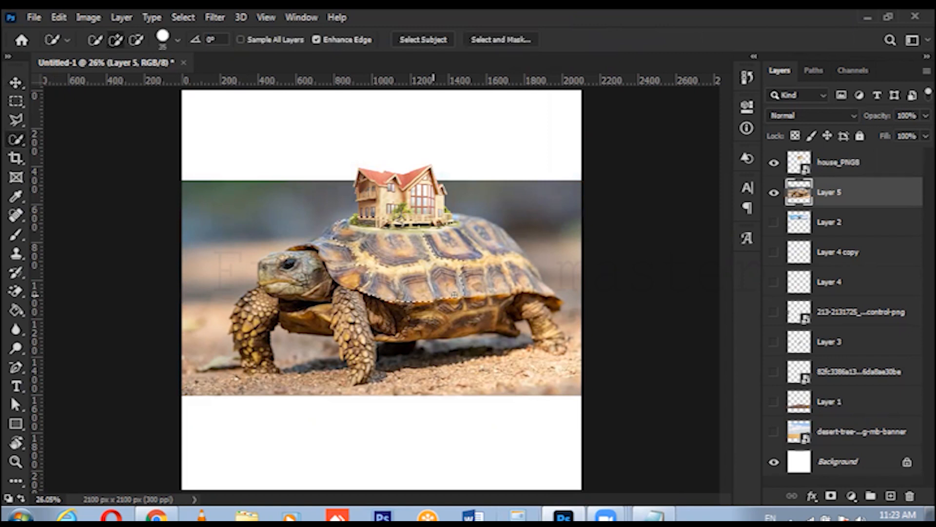
pyautogui.moveTo(482, 295)
pyautogui.mouseDown()
pyautogui.moveTo(512, 312)
pyautogui.moveTo(375, 317)
pyautogui.moveTo(288, 289)
pyautogui.moveTo(272, 274)
pyautogui.moveTo(288, 249)
pyautogui.moveTo(322, 243)
pyautogui.mouseUp()
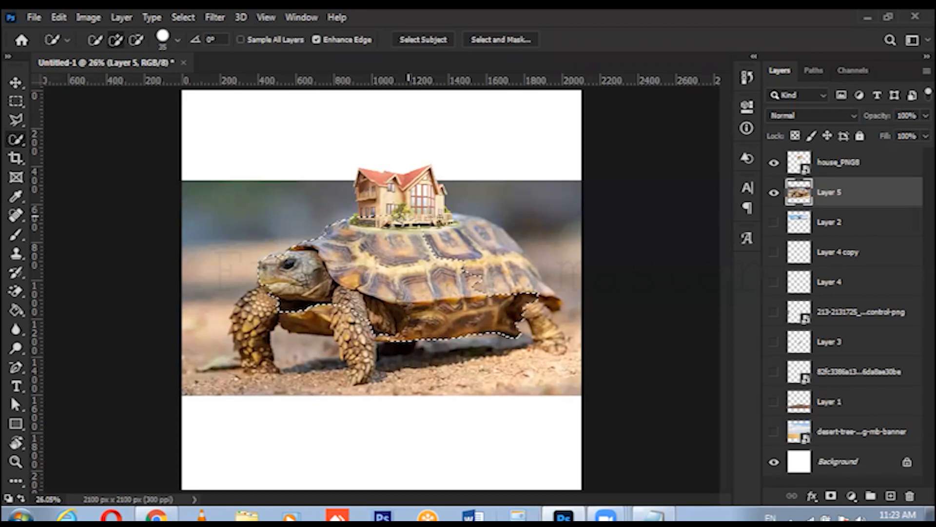
pyautogui.moveTo(456, 220)
pyautogui.mouseDown()
pyautogui.moveTo(490, 231)
pyautogui.moveTo(553, 302)
pyautogui.moveTo(543, 317)
pyautogui.mouseUp()
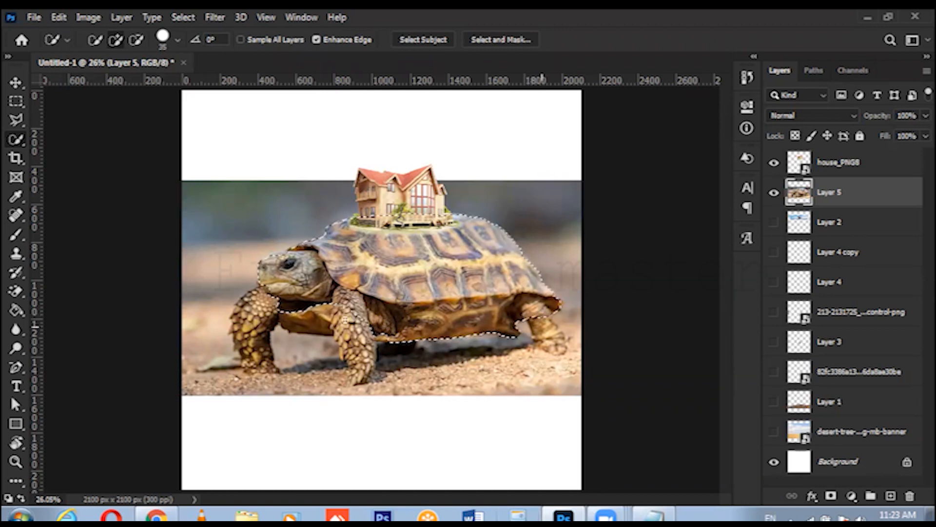
pyautogui.moveTo(269, 315)
pyautogui.mouseDown()
pyautogui.moveTo(240, 314)
pyautogui.moveTo(257, 291)
pyautogui.moveTo(242, 303)
pyautogui.moveTo(253, 382)
pyautogui.moveTo(210, 393)
pyautogui.mouseUp()
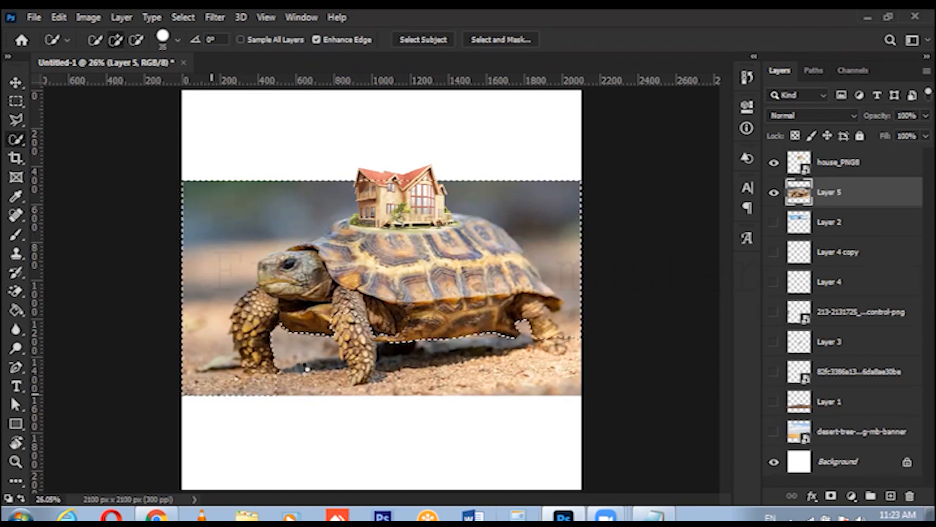
pyautogui.moveTo(284, 359)
pyautogui.mouseDown()
pyautogui.moveTo(325, 337)
pyautogui.moveTo(371, 375)
pyautogui.moveTo(549, 397)
pyautogui.mouseUp()
pyautogui.hotkey('ctrl', 'alt', 'z')
# Step: Subtract the blurred backdrop from the selection, then copy the tortoise and sandy ground to a new layer and hide Layer 5
pyautogui.moveTo(543, 182); pyautogui.dragTo(561, 258)
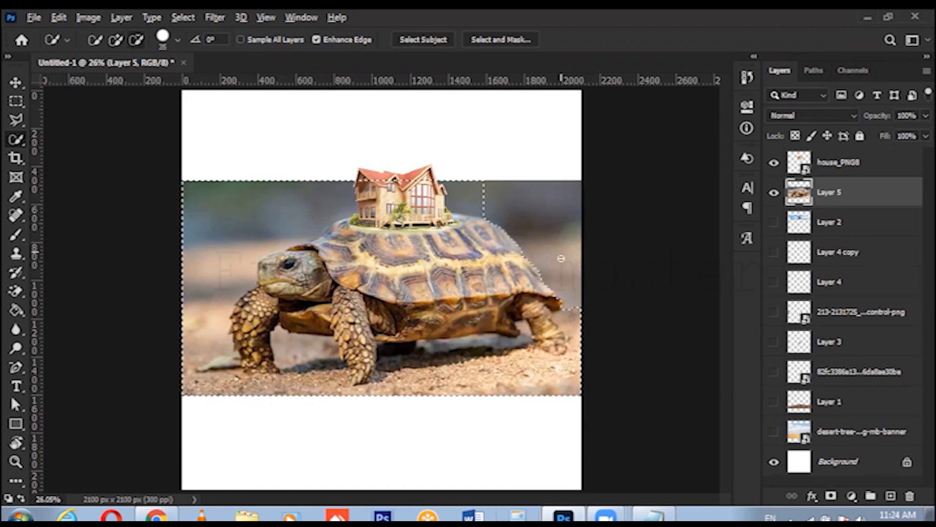
pyautogui.moveTo(493, 197)
pyautogui.mouseDown()
pyautogui.moveTo(469, 188)
pyautogui.moveTo(288, 201)
pyautogui.moveTo(217, 237)
pyautogui.mouseUp()
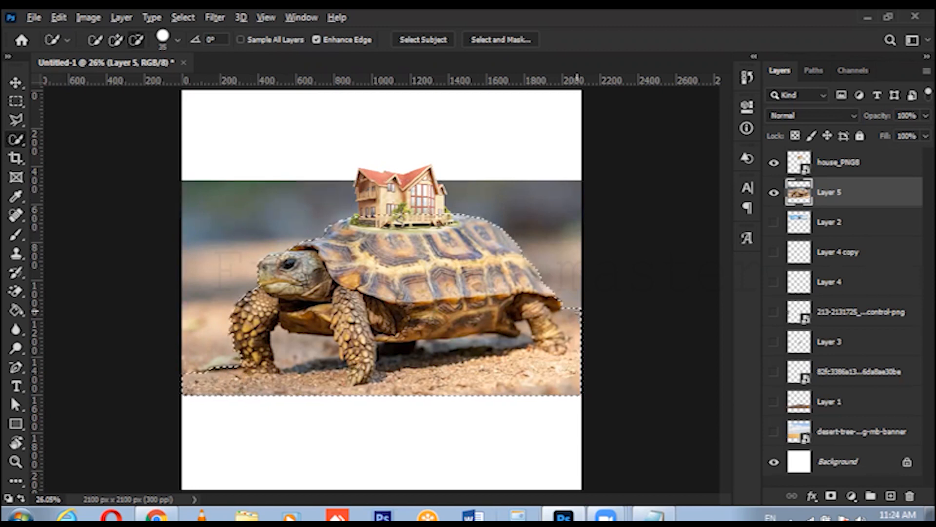
pyautogui.moveTo(575, 316); pyautogui.dragTo(600, 341)
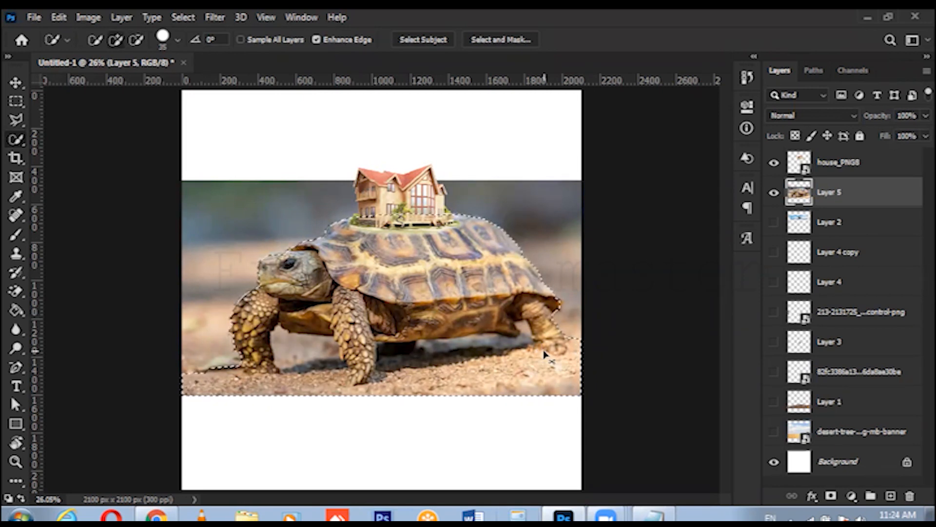
pyautogui.hotkey('ctrl', 'j')
pyautogui.click(775, 222)
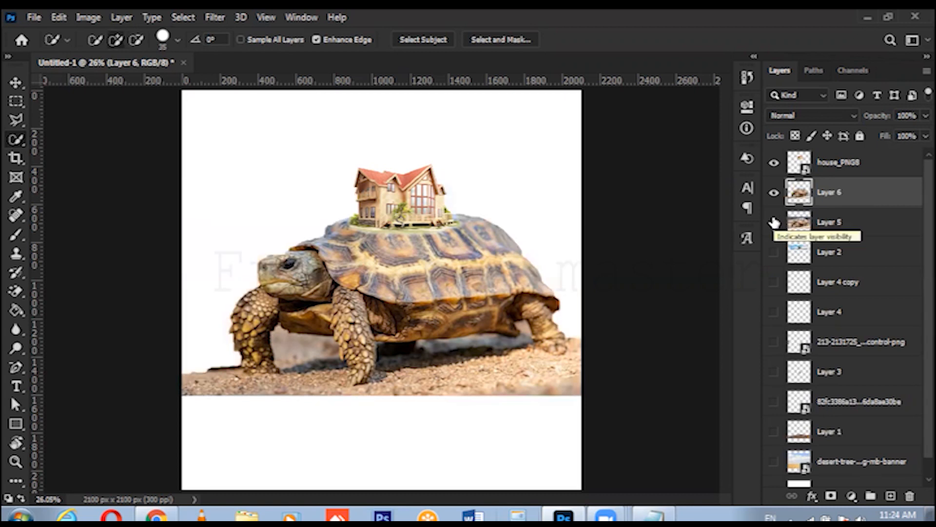
# Step: Enlarge the house with Free Transform and position it centrally on the tortoise's shell
pyautogui.click(858, 168)
pyautogui.hotkey('ctrl', 't')
pyautogui.moveTo(461, 161); pyautogui.dragTo(534, 117)
pyautogui.moveTo(500, 180); pyautogui.dragTo(483, 195)
pyautogui.moveTo(478, 195); pyautogui.dragTo(474, 196)
pyautogui.moveTo(503, 131)
pyautogui.mouseDown()
pyautogui.moveTo(516, 120)
pyautogui.moveTo(498, 142)
pyautogui.mouseUp()
pyautogui.press('Return')
# Step: Choose the Eraser tool and rasterize the house_PNG8 smart object so it can be erased
pyautogui.press('w')
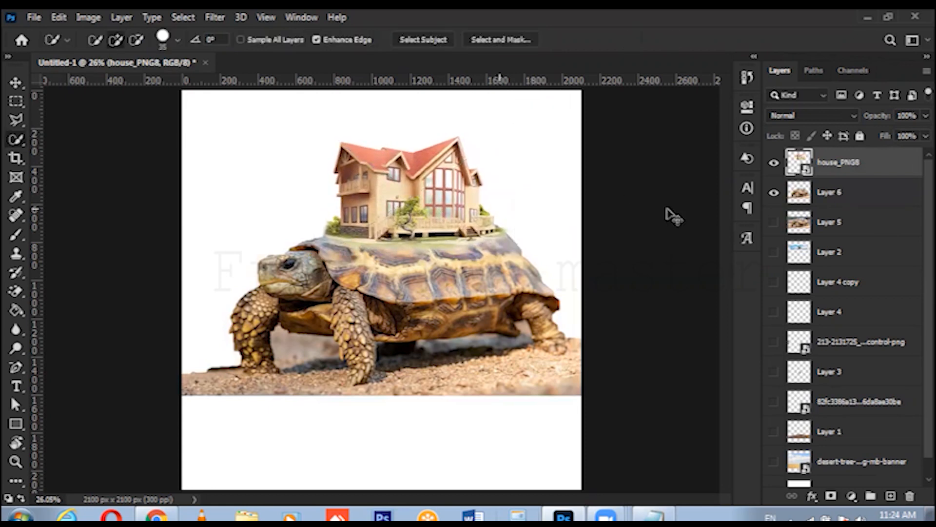
pyautogui.hotkey('ctrl', '+')
pyautogui.hotkey('ctrl', '+')
pyautogui.hotkey('ctrl', '+')
pyautogui.moveTo(727, 303); pyautogui.dragTo(725, 281)
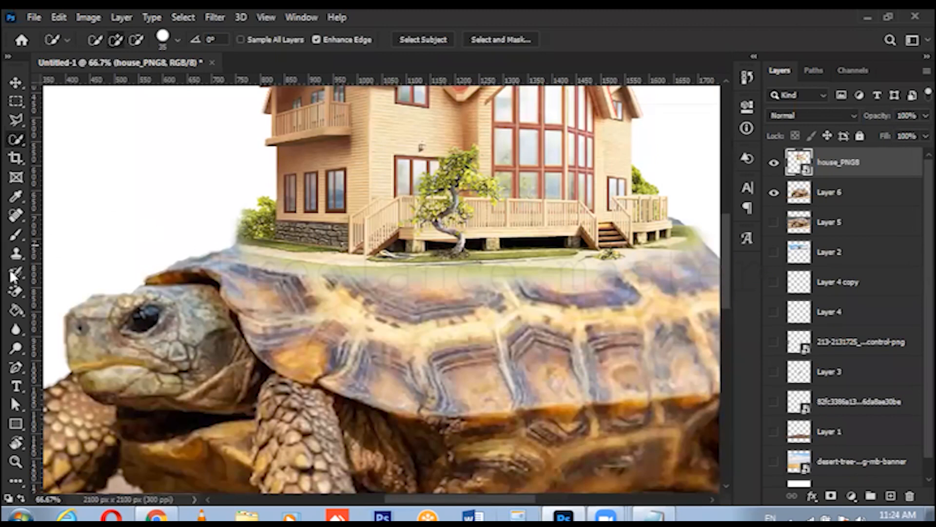
pyautogui.click(15, 291)
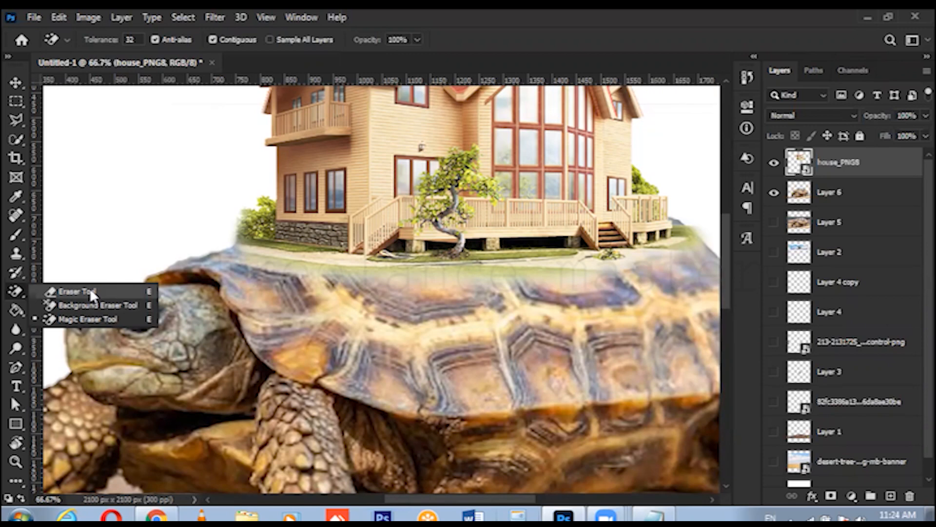
pyautogui.click(90, 291)
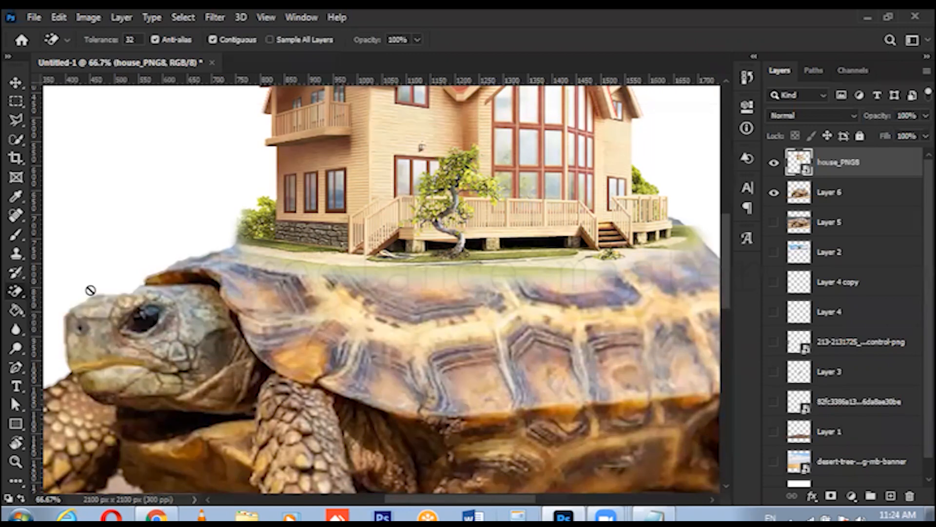
pyautogui.click(335, 204)
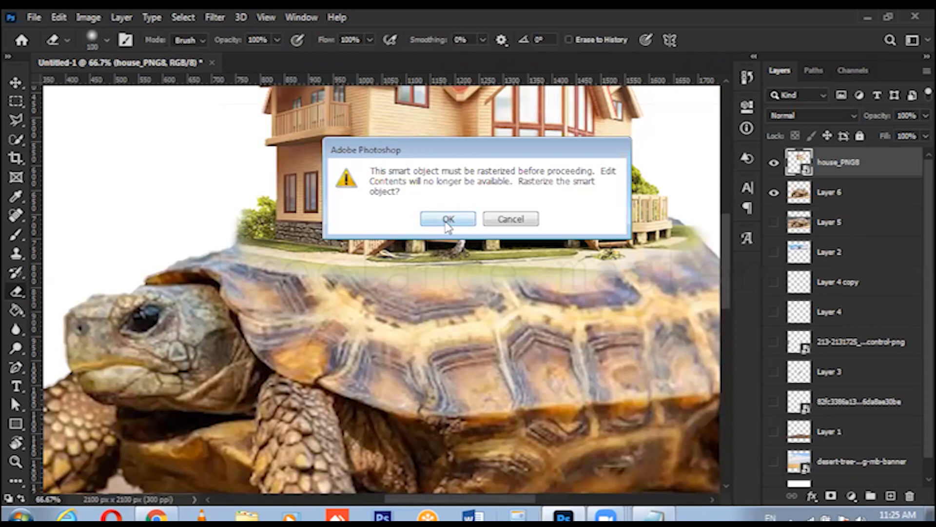
pyautogui.click(448, 219)
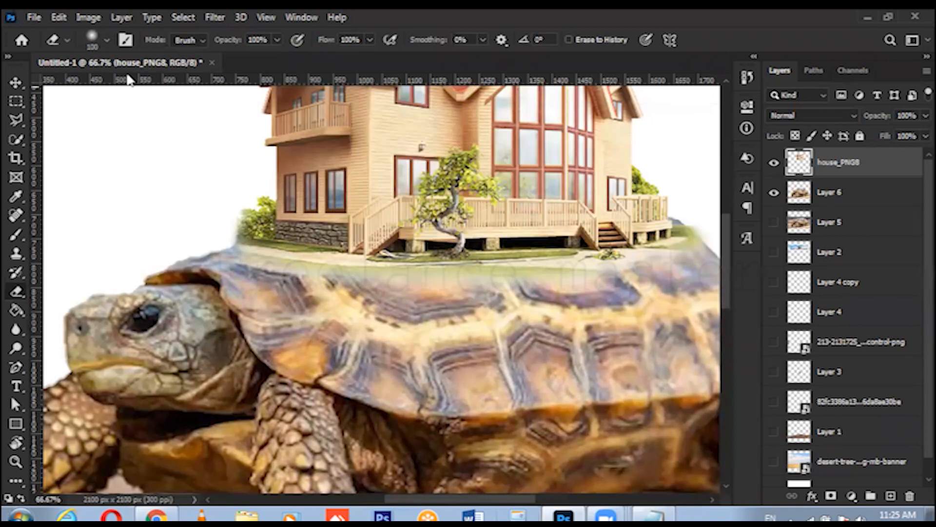
# Step: Set the eraser size to 306 px and erase the lower edge of the grass base in front of the house
pyautogui.click(107, 39)
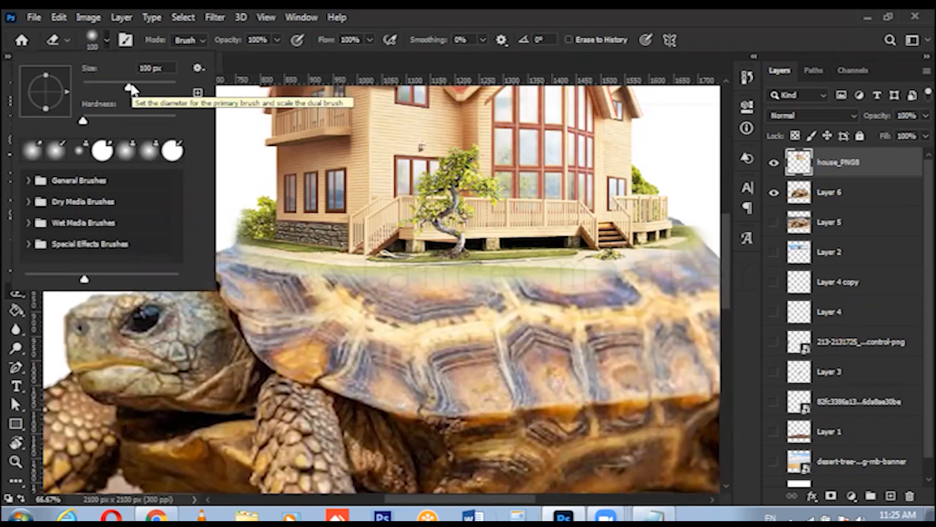
pyautogui.moveTo(130, 88); pyautogui.dragTo(159, 87)
pyautogui.click(385, 322)
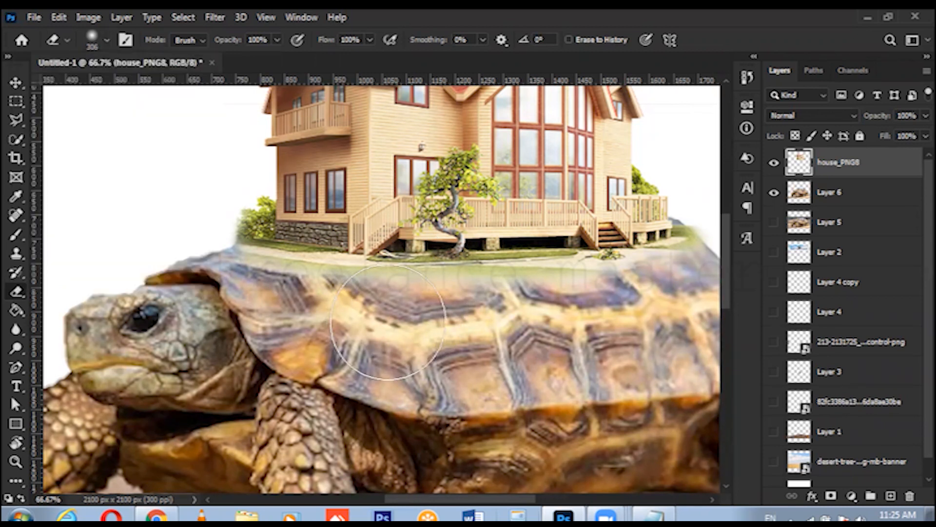
pyautogui.moveTo(561, 322)
pyautogui.mouseDown()
pyautogui.moveTo(634, 341)
pyautogui.moveTo(643, 312)
pyautogui.moveTo(561, 336)
pyautogui.moveTo(479, 330)
pyautogui.moveTo(419, 342)
pyautogui.moveTo(358, 324)
pyautogui.moveTo(299, 323)
pyautogui.moveTo(231, 323)
pyautogui.moveTo(210, 333)
pyautogui.moveTo(302, 319)
pyautogui.mouseUp()
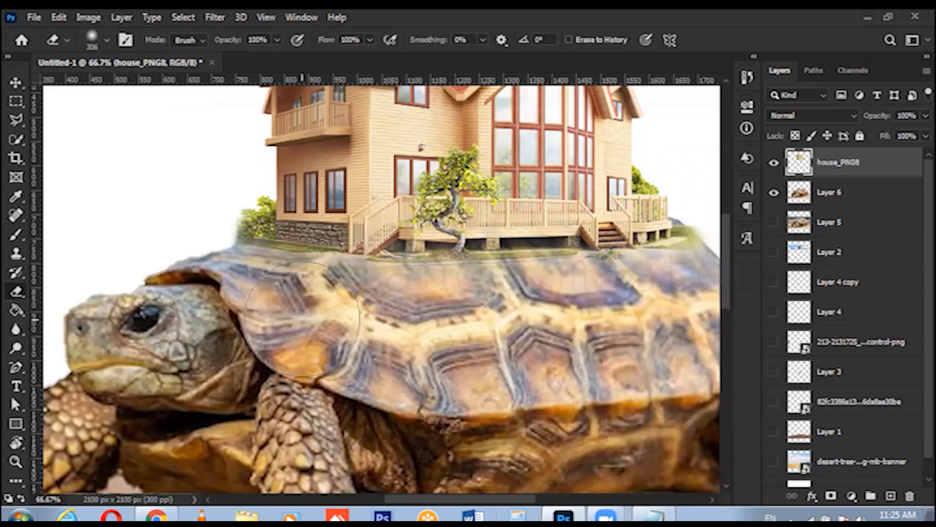
# Step: Reduce the eraser to 108 px and erase the leftover grass around the base of the house along the shell
pyautogui.click(107, 40)
pyautogui.moveTo(145, 86); pyautogui.dragTo(131, 87)
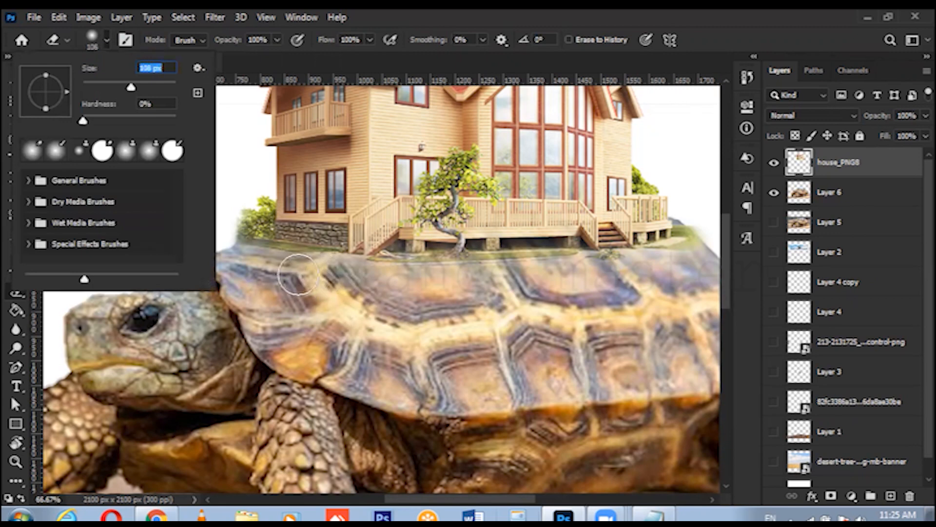
pyautogui.click(290, 270)
pyautogui.moveTo(292, 265)
pyautogui.mouseDown()
pyautogui.moveTo(271, 258)
pyautogui.moveTo(244, 258)
pyautogui.mouseUp()
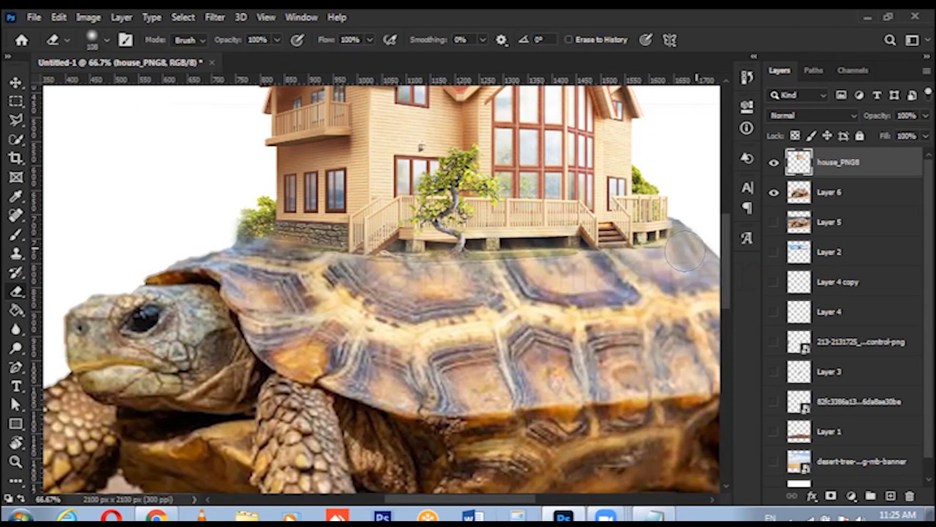
# Step: Scale the house down to about 90% with Free Transform and reposition it on top of the tortoise's shell
pyautogui.hotkey('ctrl', 't')
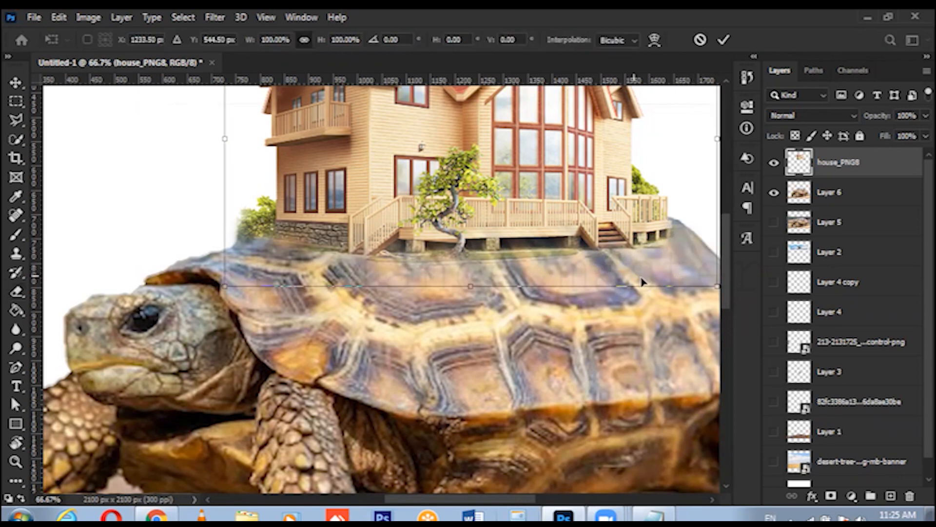
pyautogui.moveTo(221, 286); pyautogui.dragTo(275, 256)
pyautogui.moveTo(449, 245); pyautogui.dragTo(413, 252)
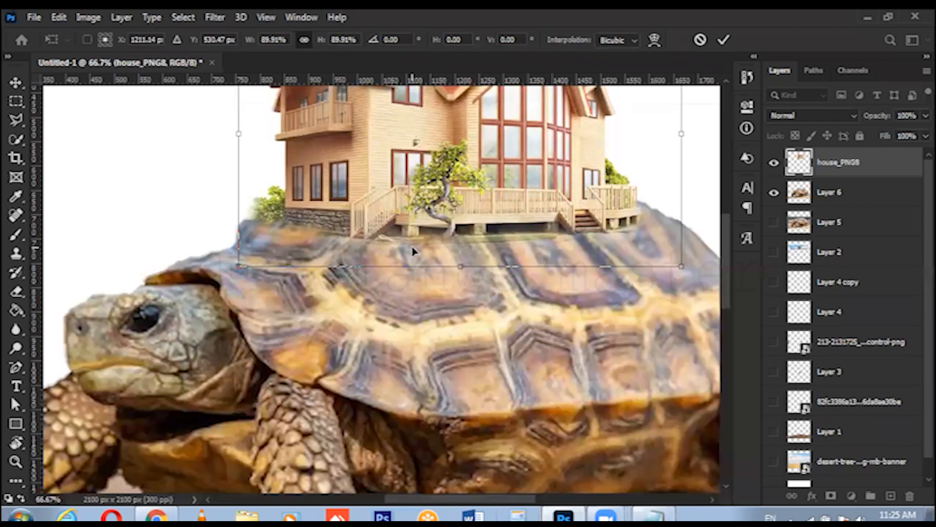
pyautogui.press('Return')
# Step: Reduce the eraser to 83 px and erase the remaining grass along the base of the house
pyautogui.press('e')
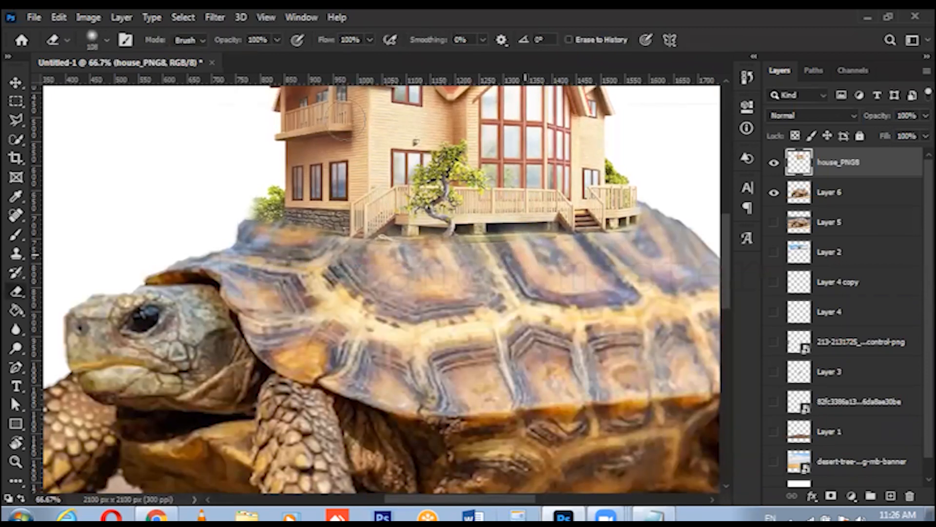
pyautogui.click(106, 40)
pyautogui.moveTo(126, 87); pyautogui.dragTo(121, 87)
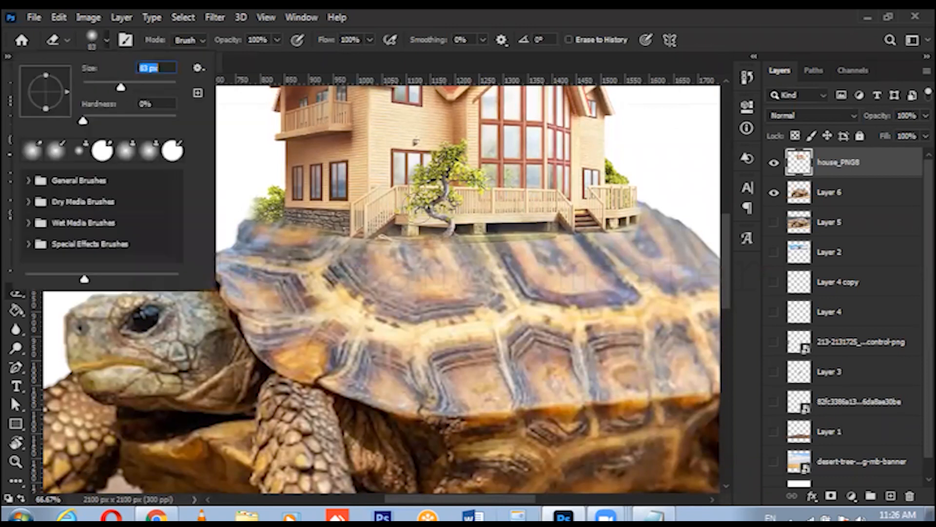
pyautogui.press('Return')
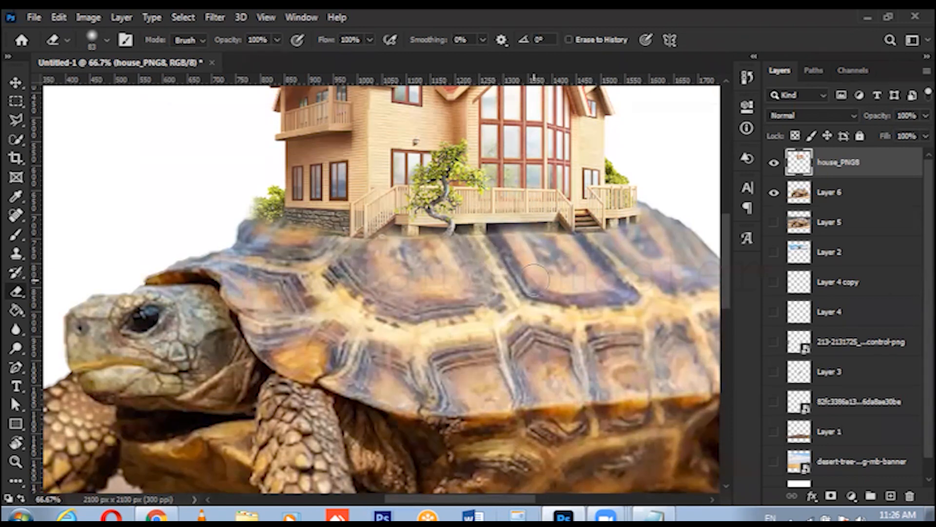
# Step: Apply Brightness/Contrast to the house layer, lowering its brightness and raising its contrast
pyautogui.hotkey('ctrl', '0')
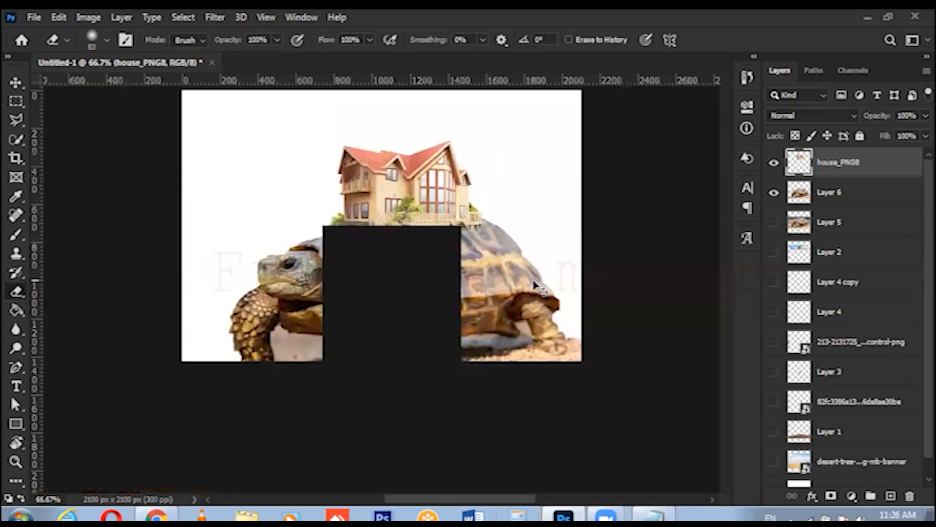
pyautogui.click(88, 17)
pyautogui.moveTo(126, 57)
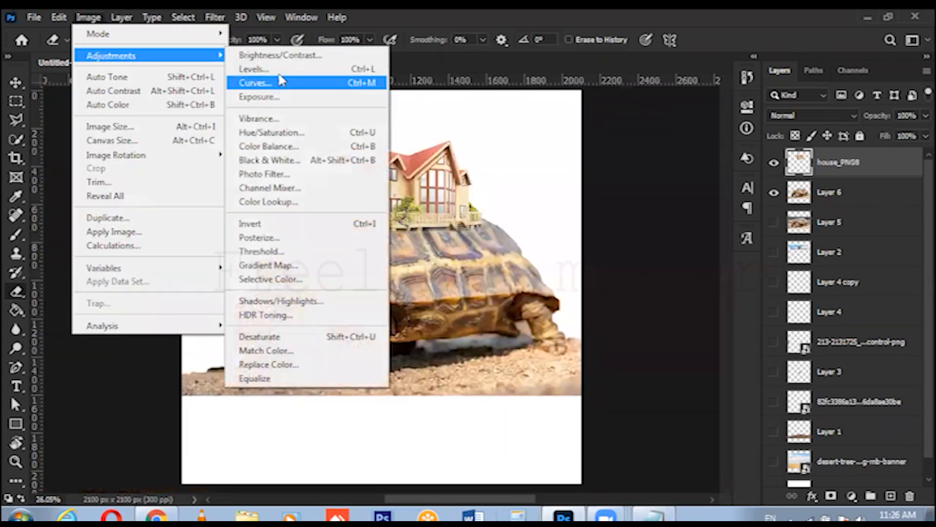
pyautogui.click(273, 54)
pyautogui.moveTo(616, 184); pyautogui.dragTo(586, 183)
pyautogui.moveTo(661, 217); pyautogui.dragTo(696, 227)
pyautogui.moveTo(591, 181)
pyautogui.mouseDown()
pyautogui.moveTo(655, 168)
pyautogui.moveTo(581, 176)
pyautogui.mouseUp()
pyautogui.press('Return')
pyautogui.press('e')
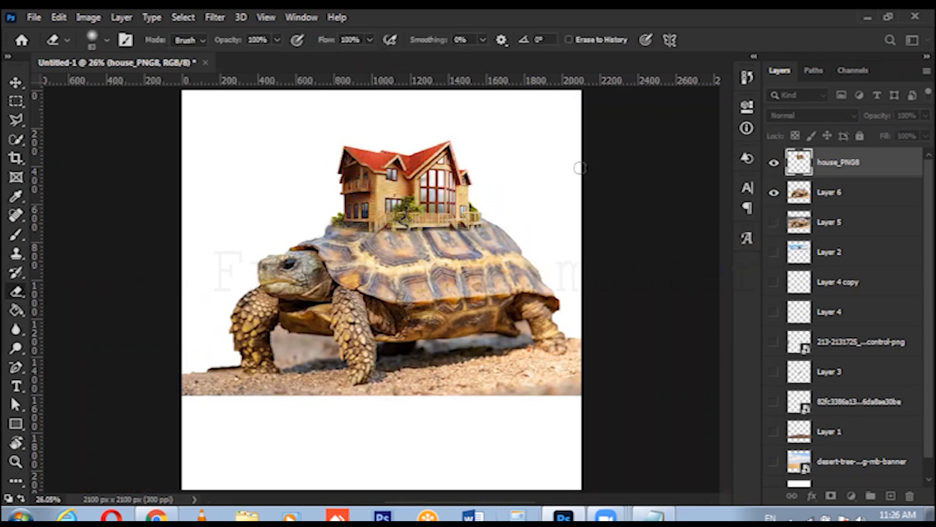
# Step: Apply Brightness/Contrast to the tortoise on Layer 6 with brightness -51 and contrast 100
pyautogui.click(842, 192)
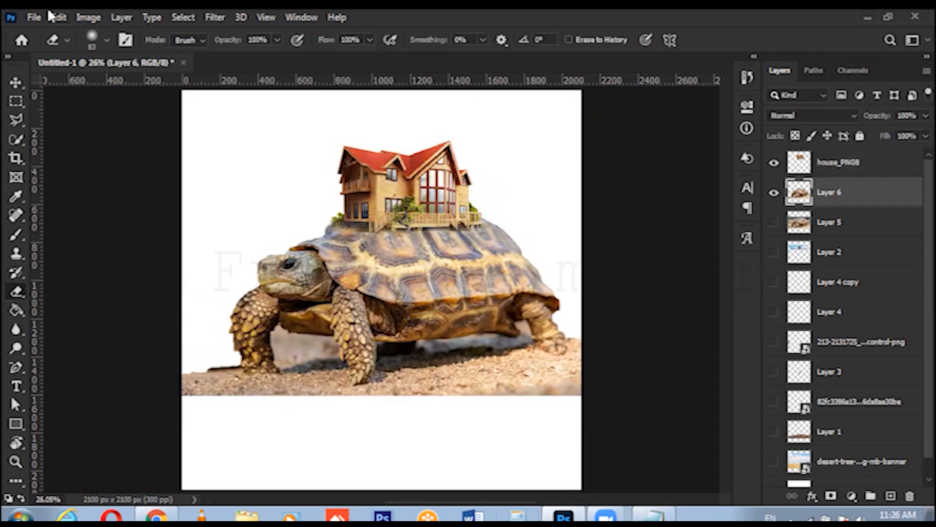
pyautogui.click(87, 17)
pyautogui.moveTo(195, 56)
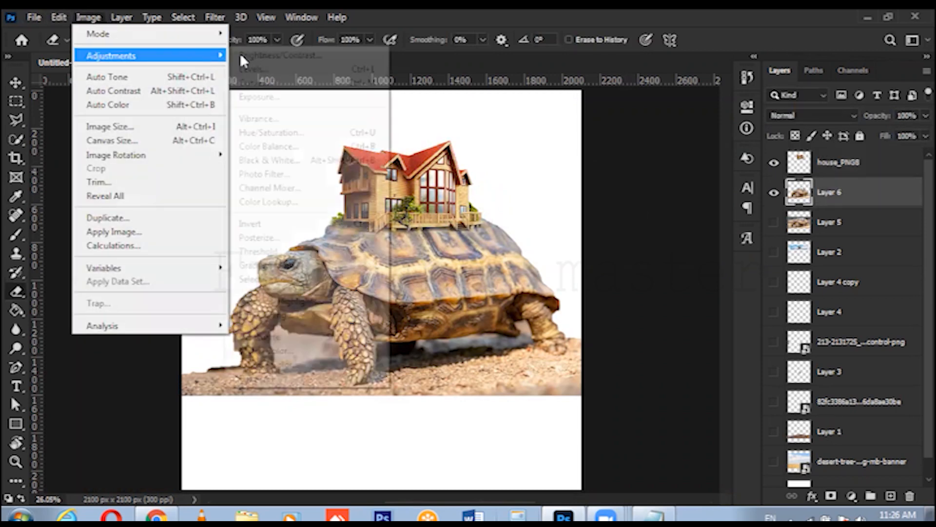
pyautogui.click(273, 56)
pyautogui.moveTo(615, 181)
pyautogui.mouseDown()
pyautogui.moveTo(569, 182)
pyautogui.moveTo(591, 184)
pyautogui.mouseUp()
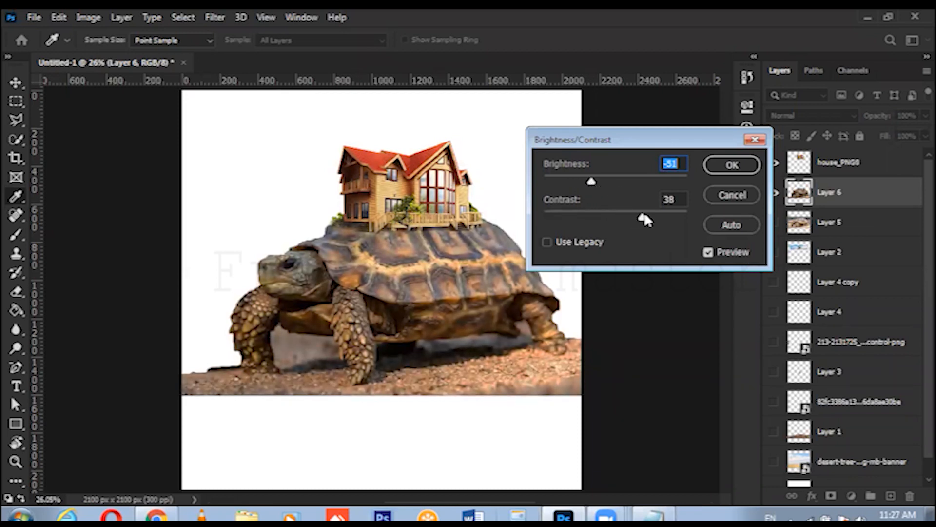
pyautogui.click(689, 213)
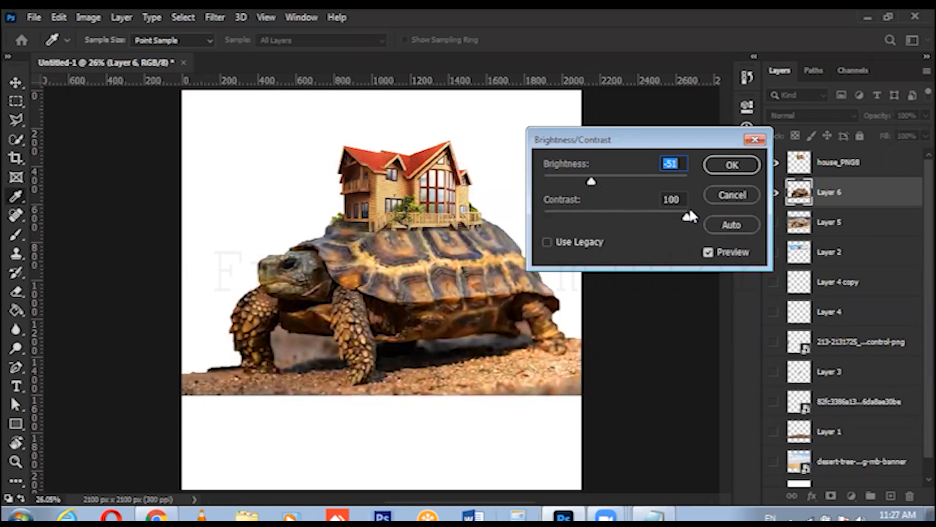
pyautogui.press('Tab')
pyautogui.press('Return')
pyautogui.press('e')
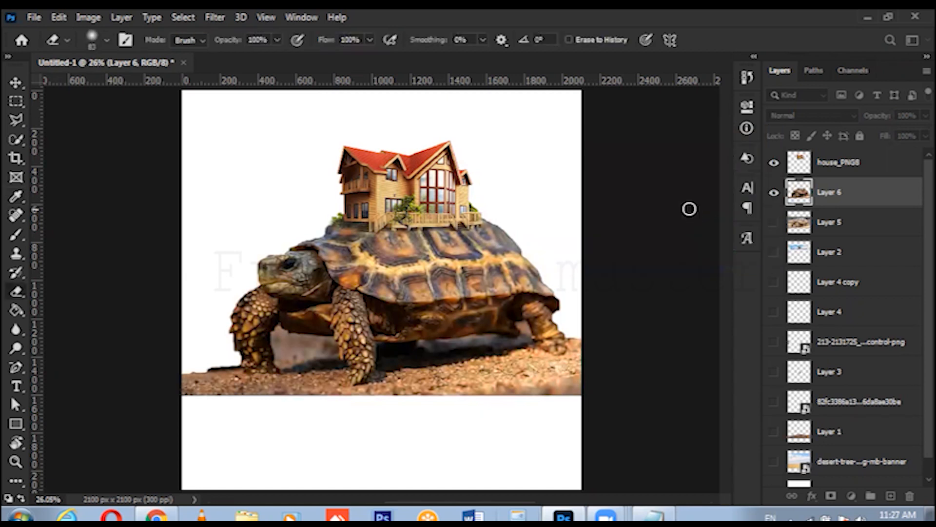